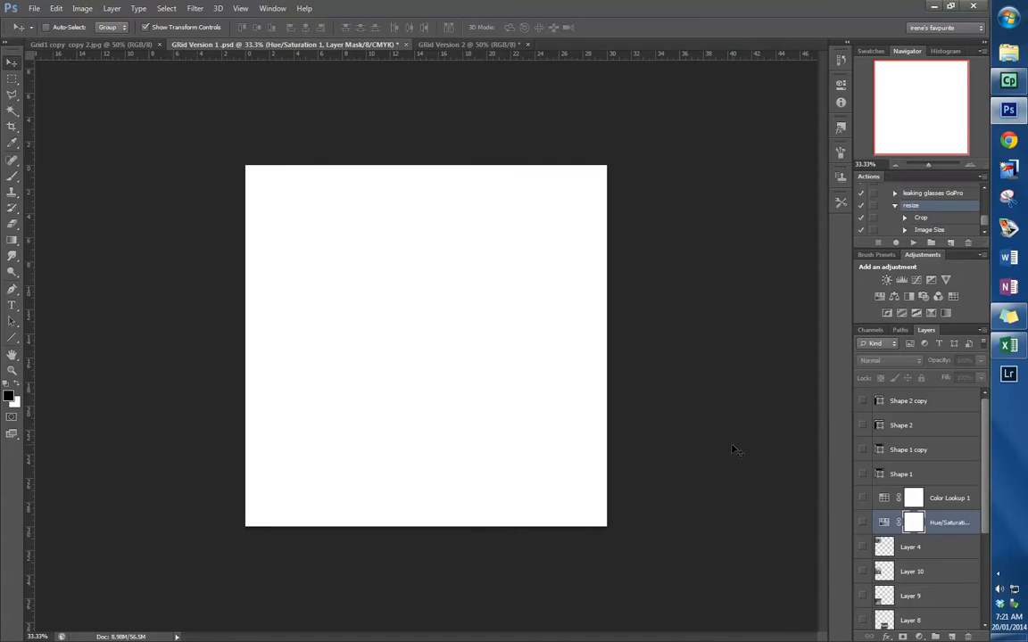
- Show all nine photo layers, Layer 2 through Layer 10, so the images fill the three-by-three grid
drag(984, 490, 986, 602)
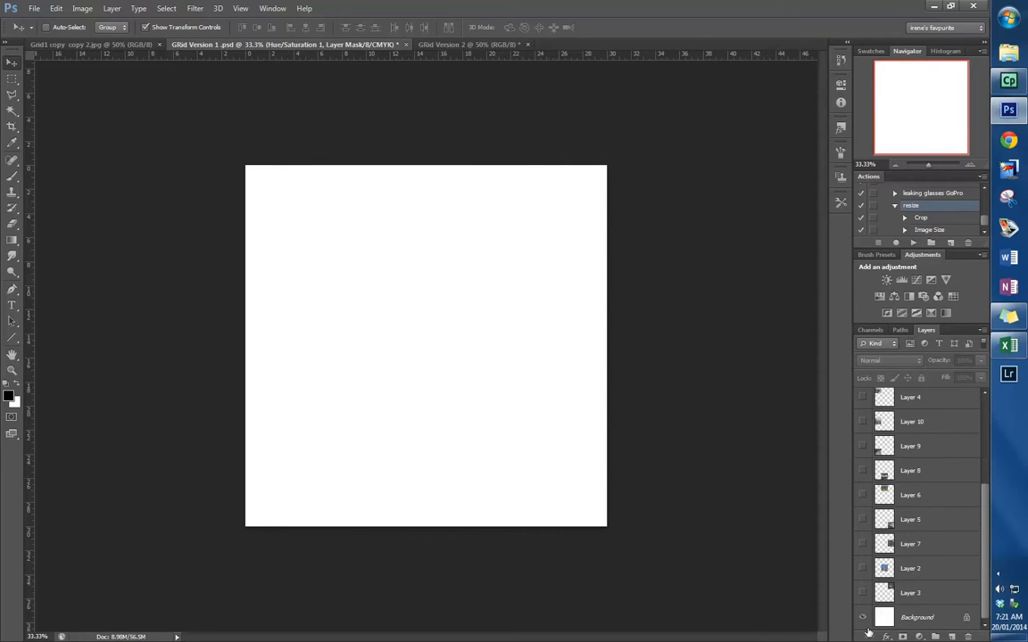
click(861, 592)
click(862, 569)
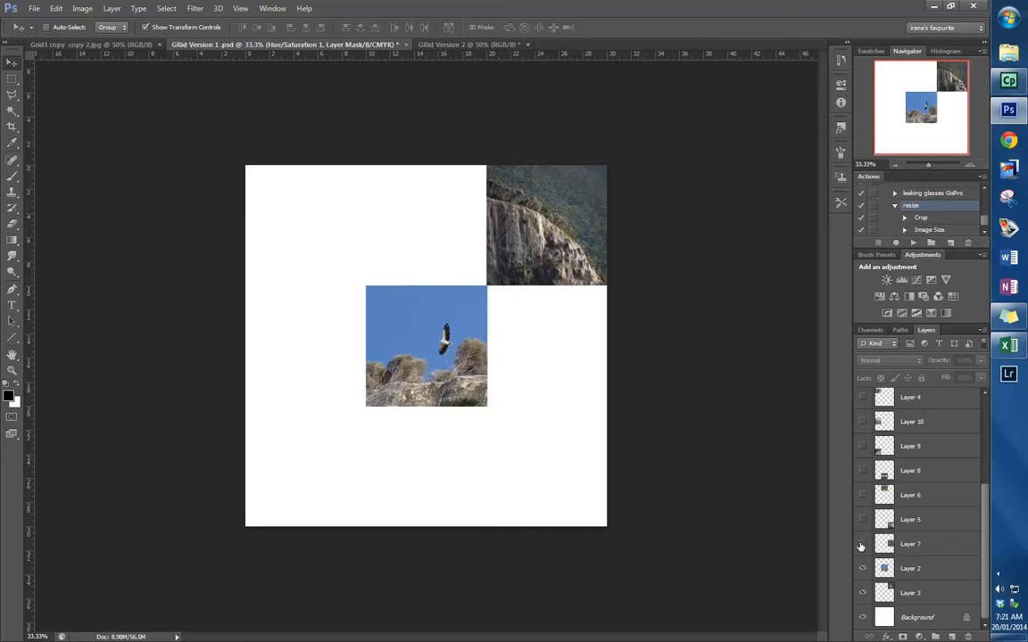
click(862, 543)
click(862, 519)
click(862, 495)
click(861, 470)
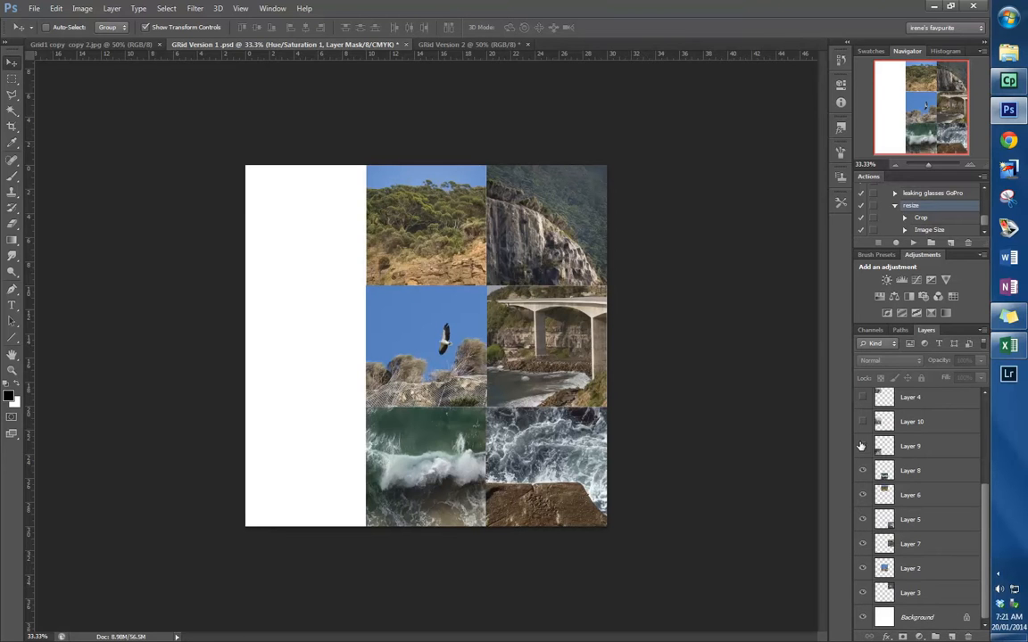
click(862, 446)
scroll(901, 489, up, 1)
scroll(901, 489, up, 2)
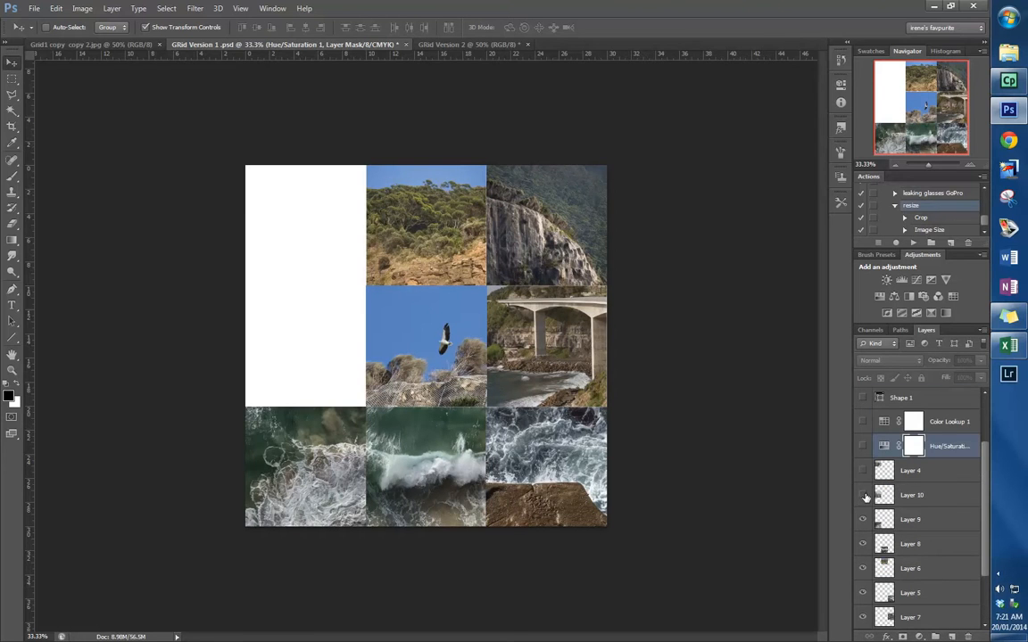
click(862, 495)
click(862, 470)
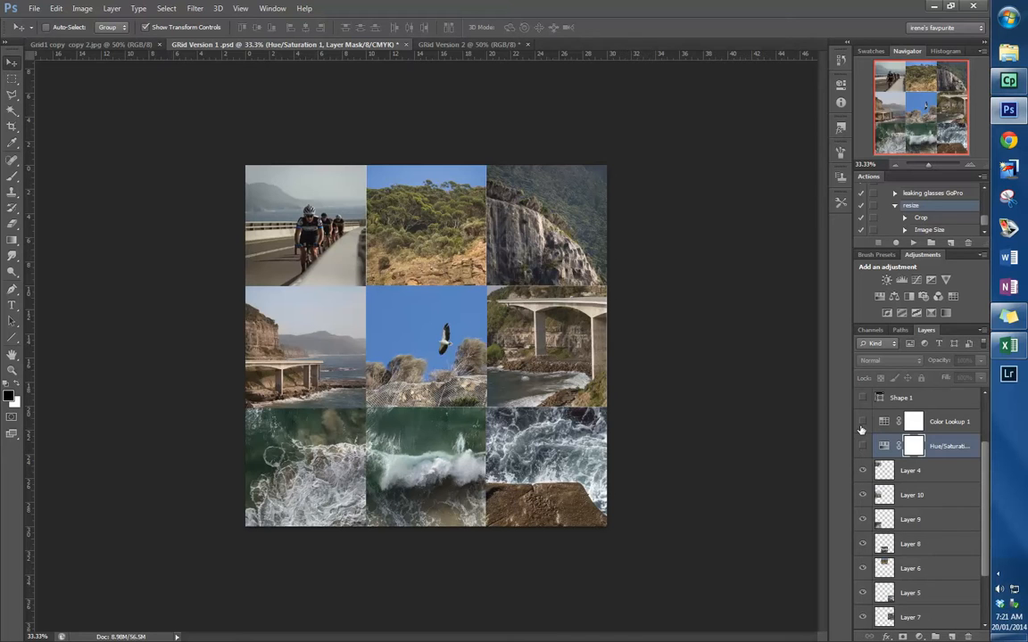
- Show the four black divider line layers: Shape 1, Shape 1 copy, Shape 2 and Shape 2 copy
scroll(899, 443, up, 2)
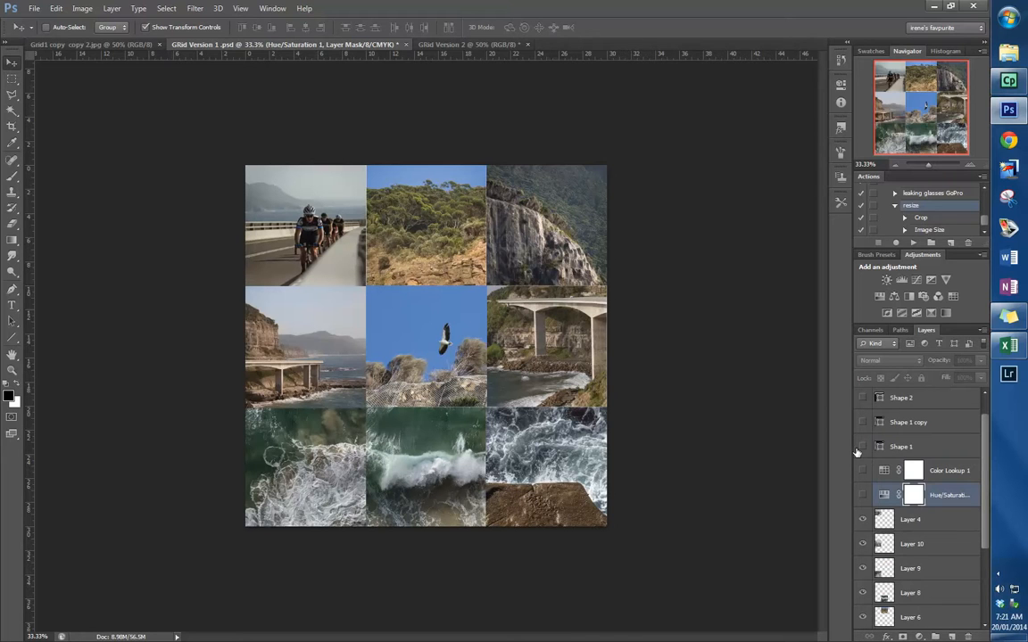
click(861, 446)
click(862, 422)
click(862, 402)
scroll(874, 419, up, 1)
click(861, 402)
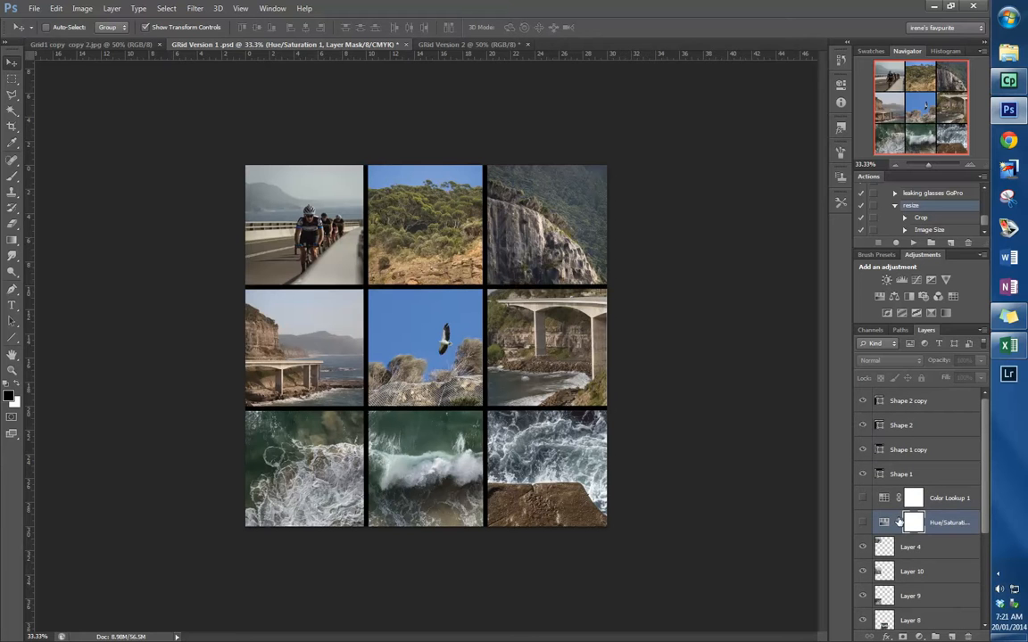
- Show the Hue/Saturation and Color Lookup 1 adjustment layers to tint the whole photo grid
scroll(892, 515, down, 1)
click(861, 499)
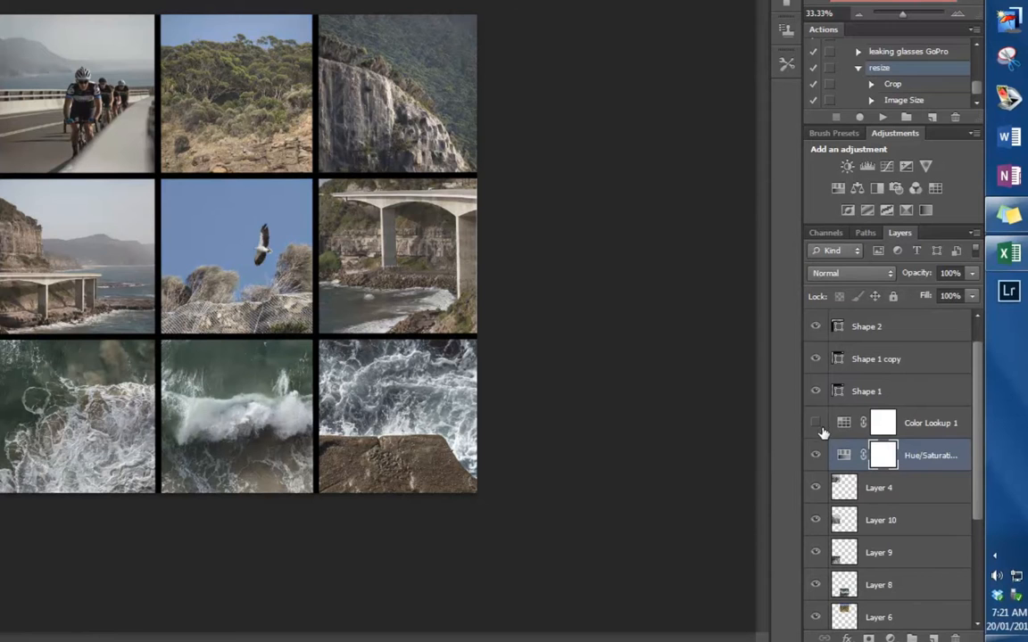
click(814, 424)
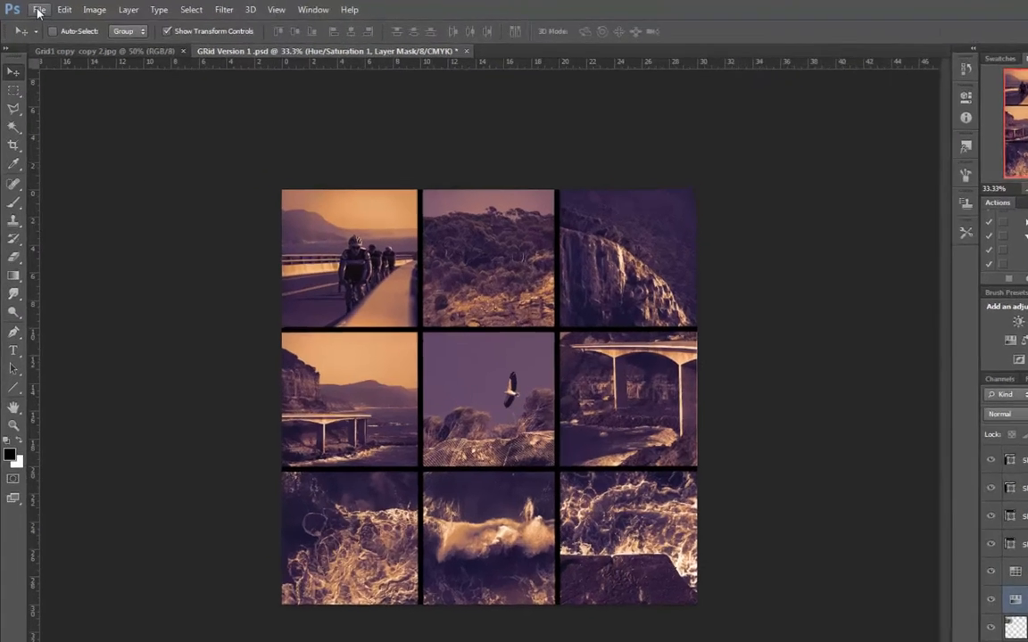
- Create a new 30.01 × 30.01 cm document at 150 pixels/inch, RGB Color, 8 bit, with a white background
click(34, 8)
click(56, 31)
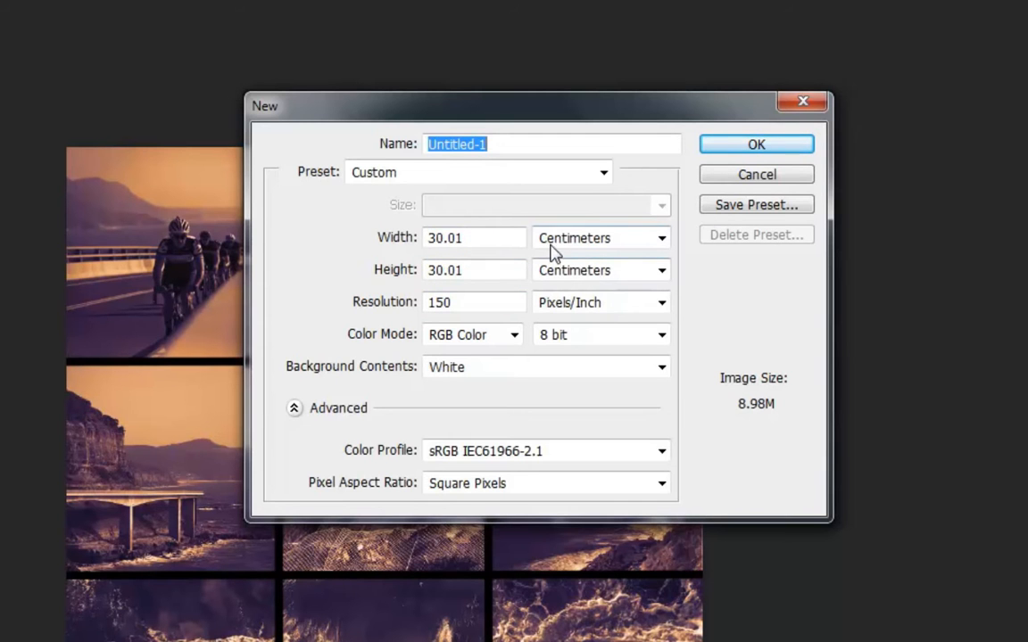
click(756, 145)
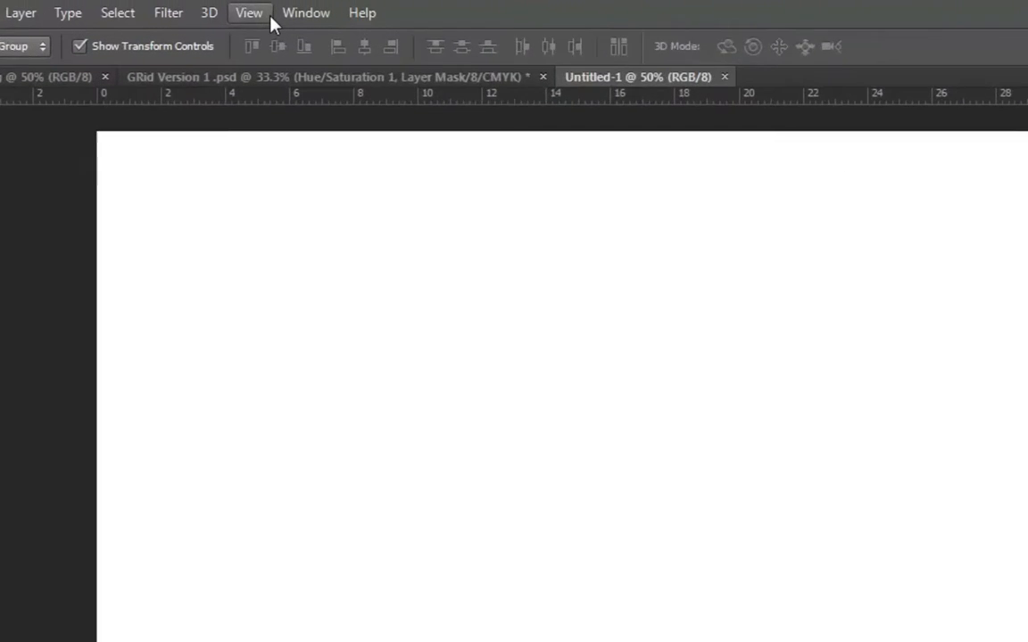
- Place two horizontal and two vertical ruler guides at about 10 cm and 20 cm, dividing the canvas into nine squares
click(253, 2)
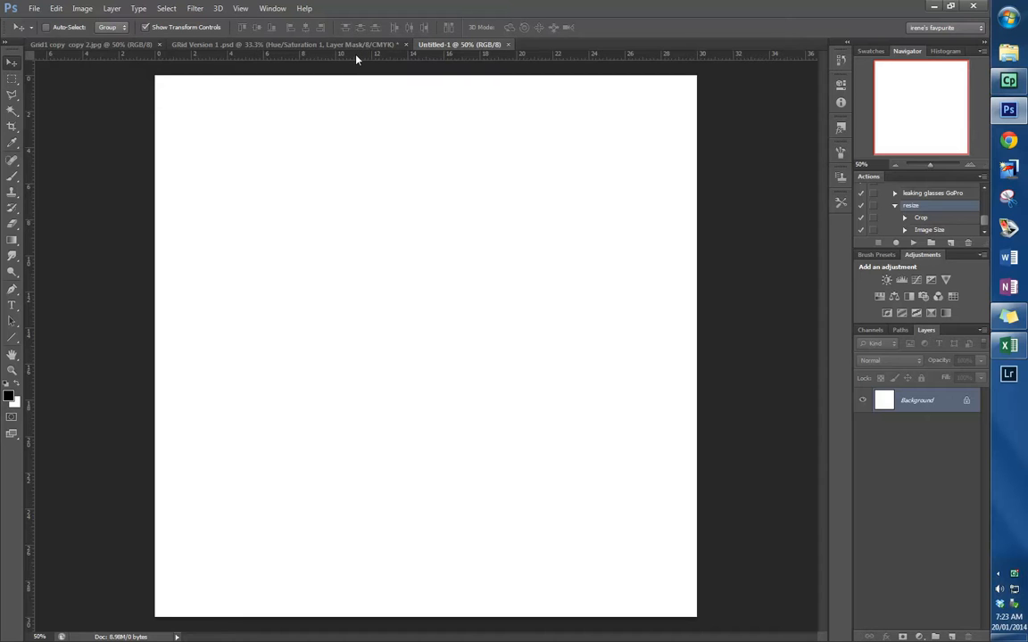
drag(356, 57, 337, 437)
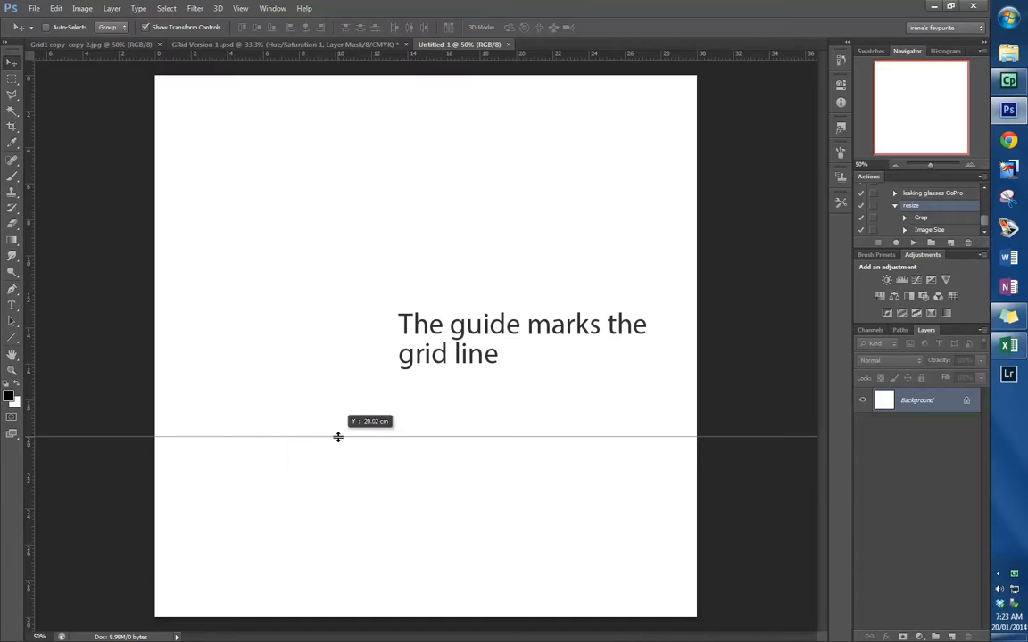
drag(339, 436, 338, 436)
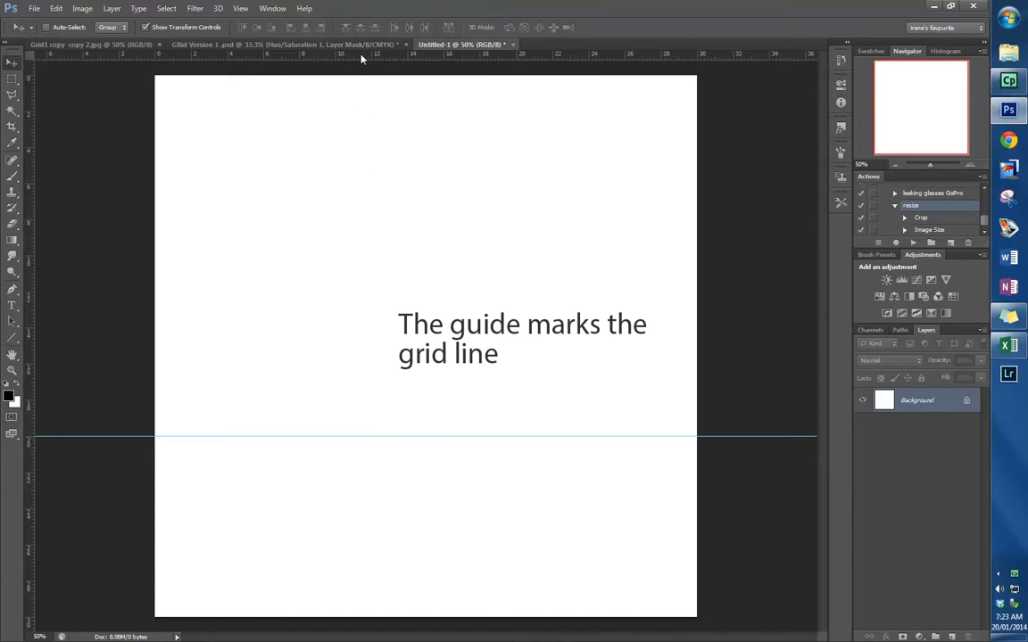
drag(361, 57, 361, 257)
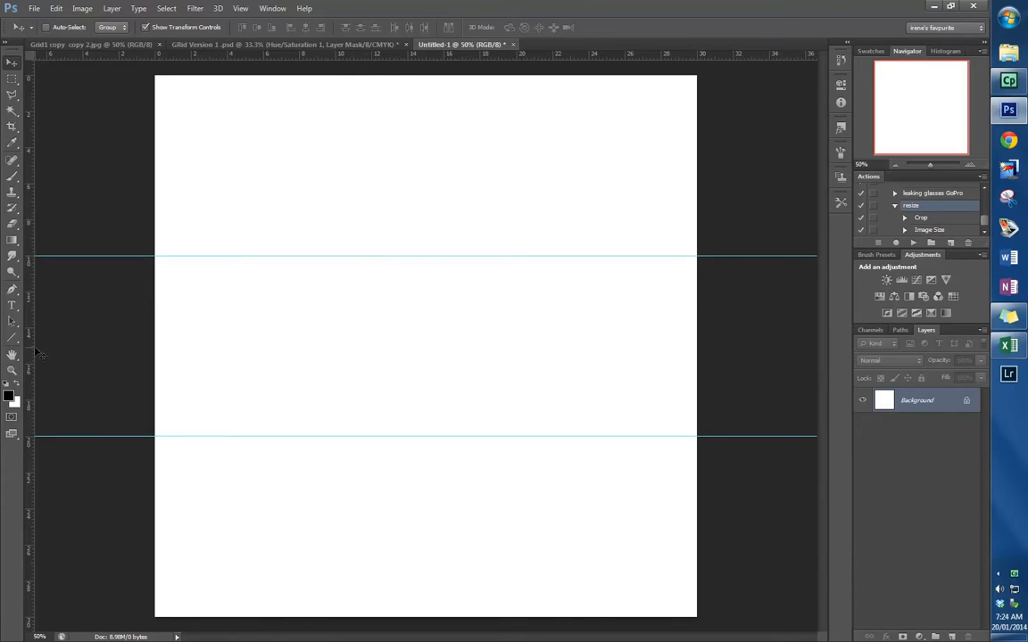
drag(37, 346, 336, 352)
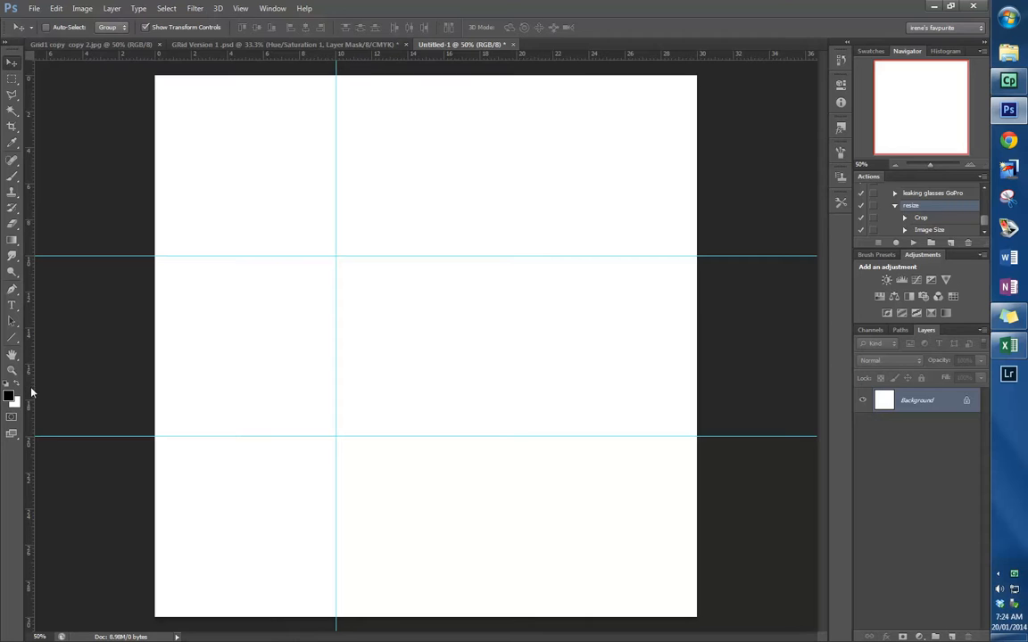
drag(31, 388, 515, 379)
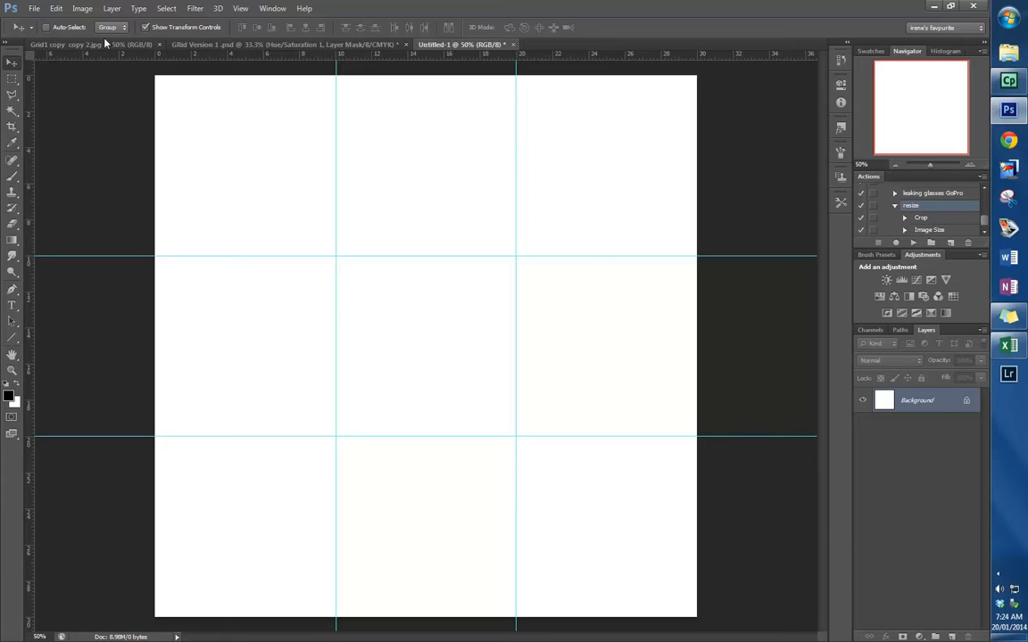
- Set the ruler units to Centimeters in the Units & Rulers preferences
click(57, 9)
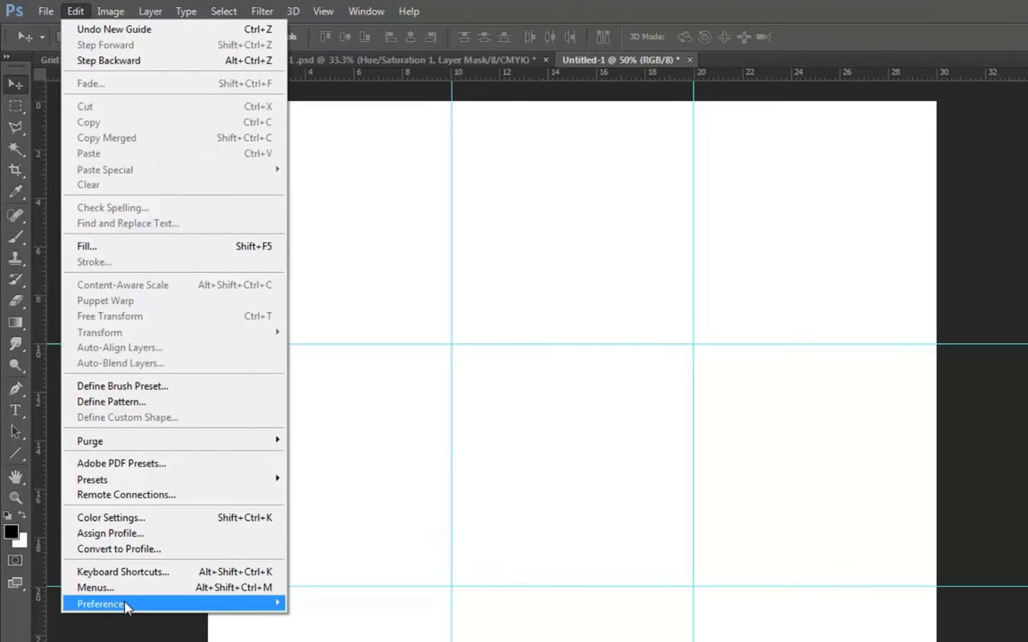
mouse_move(116, 541)
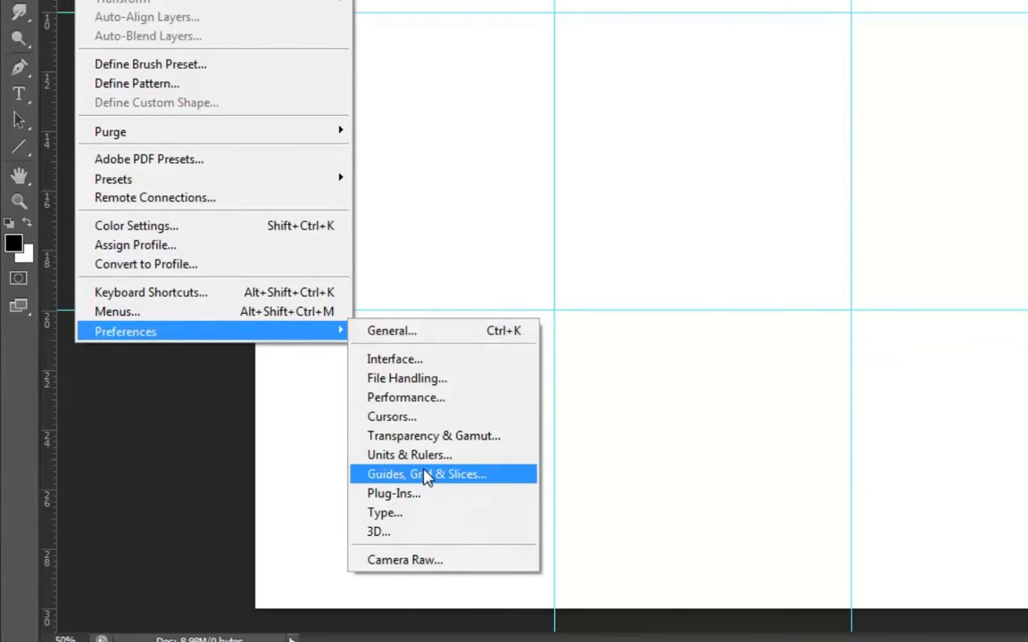
click(432, 483)
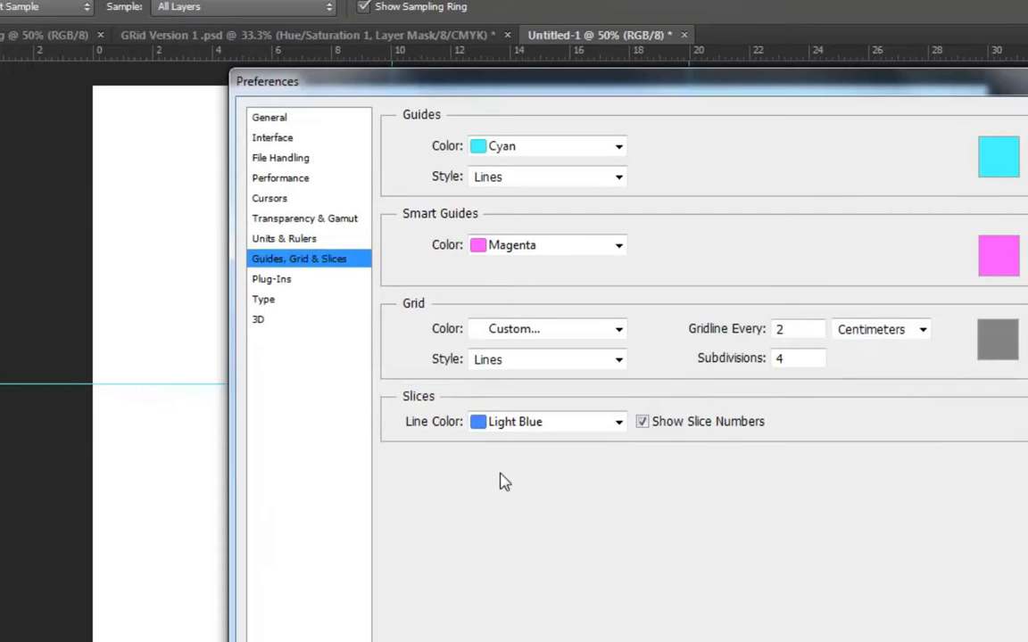
click(303, 239)
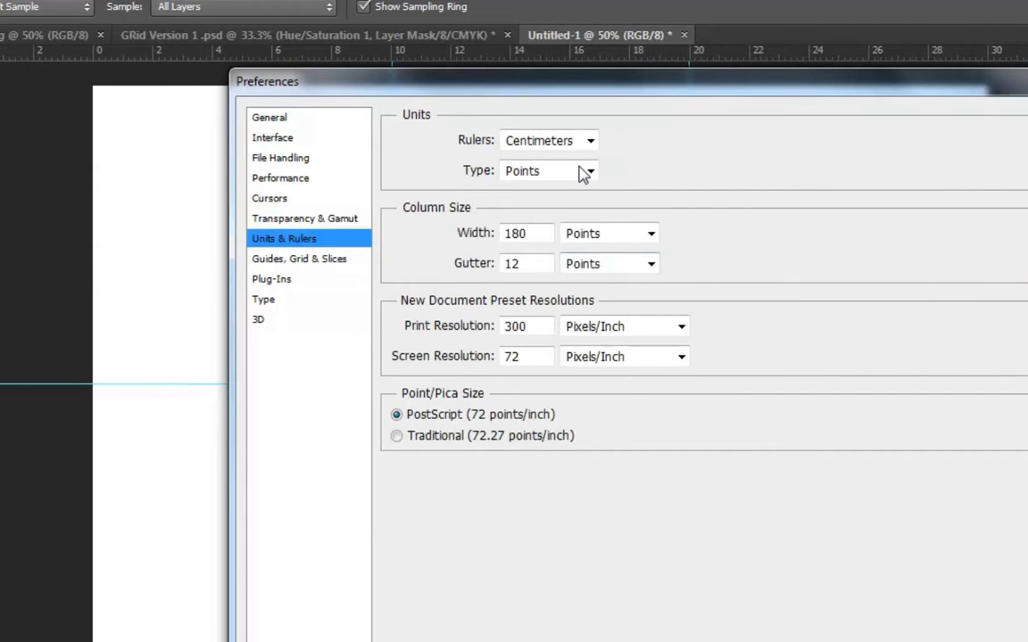
click(589, 141)
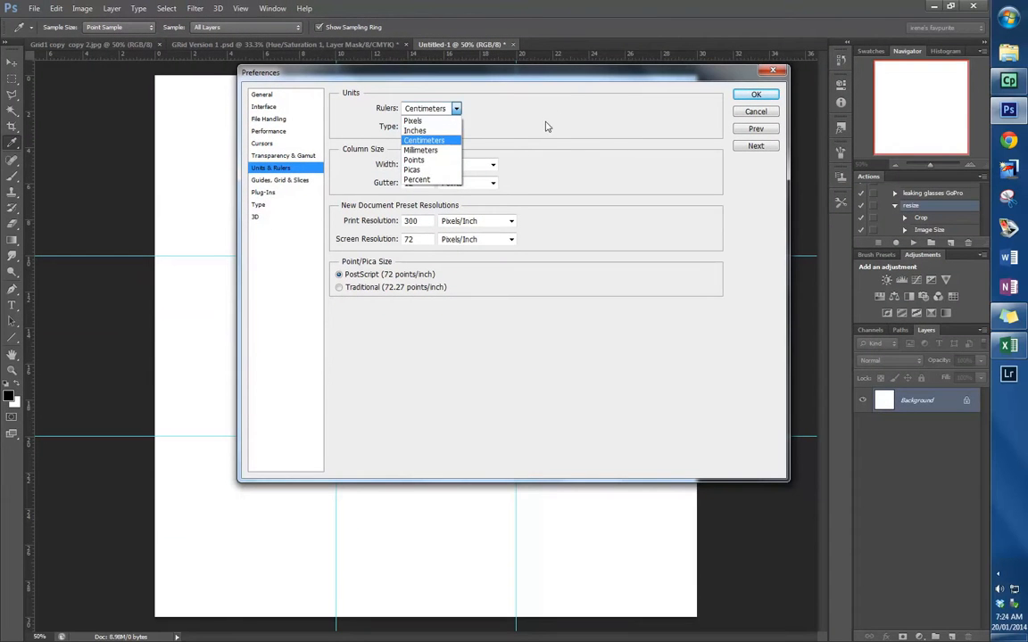
click(553, 113)
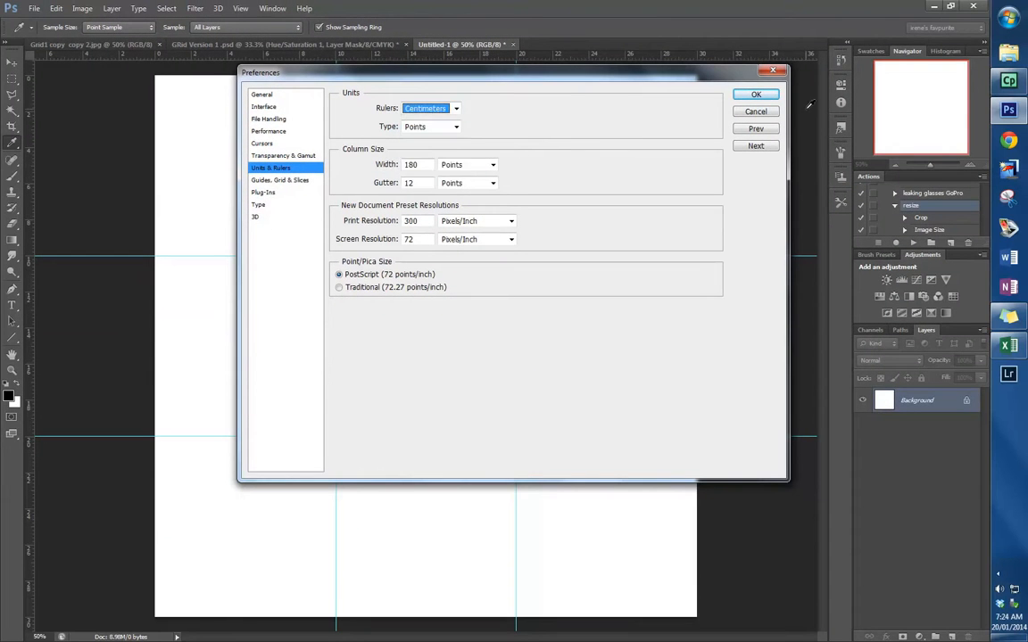
click(755, 96)
key(v)
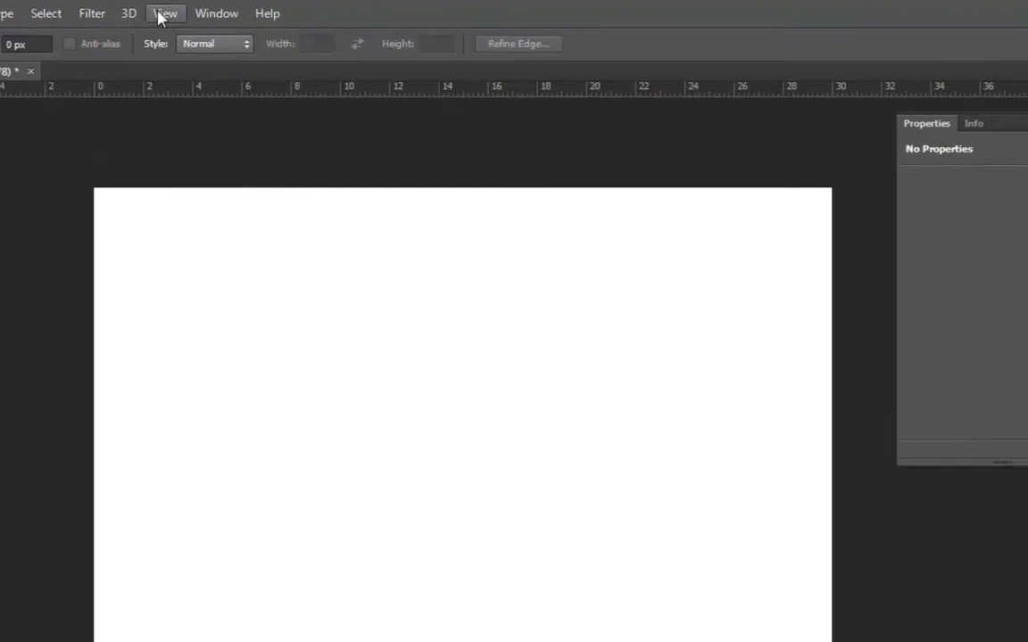
- Add a horizontal guide at exactly 10 cm with the New Guide command
click(239, 8)
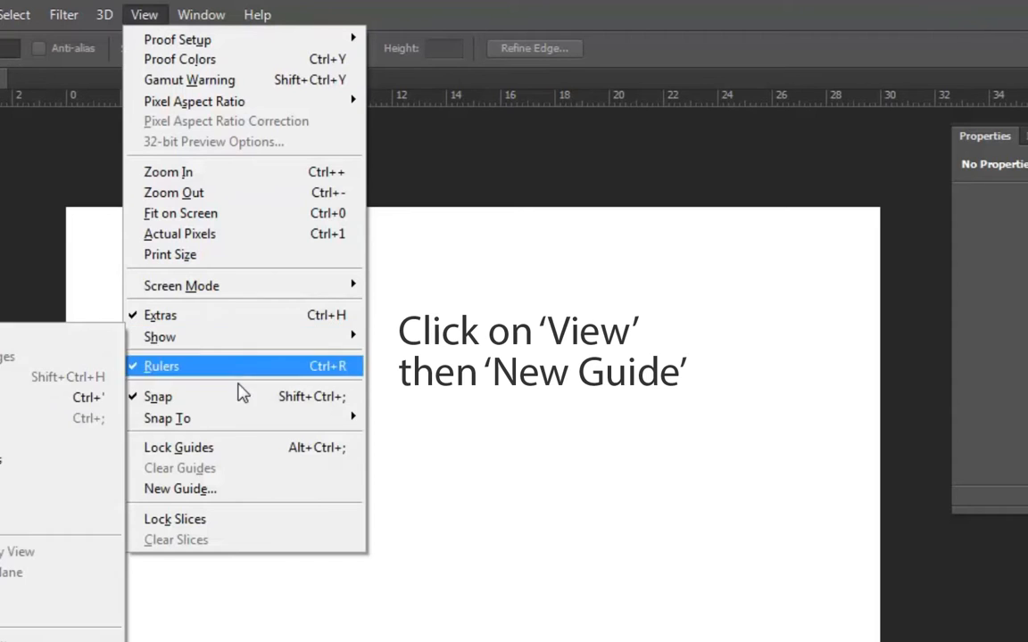
click(214, 496)
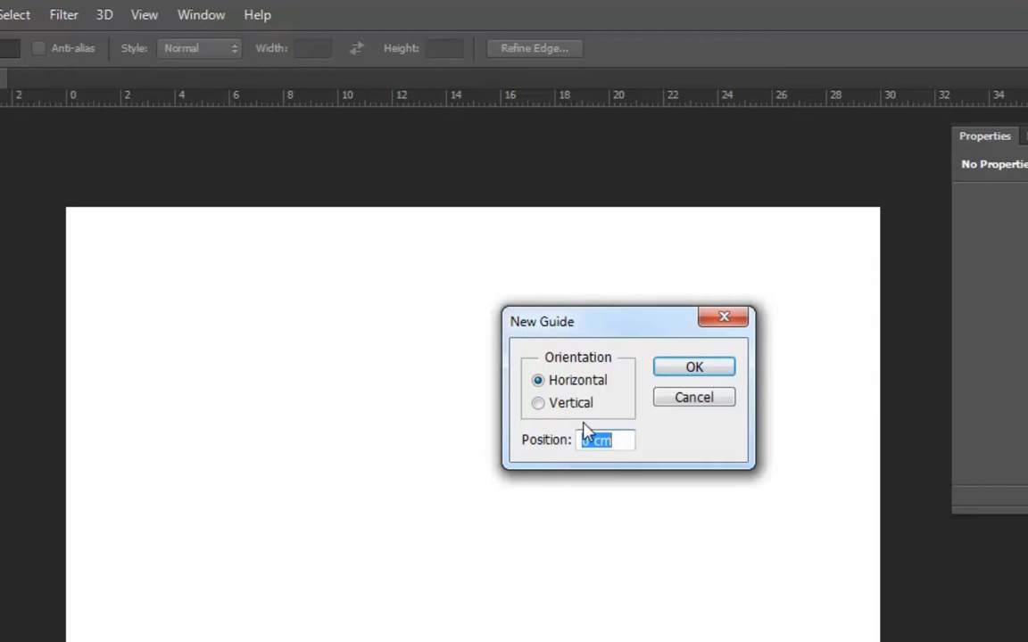
drag(591, 437, 571, 441)
text(10)
click(696, 369)
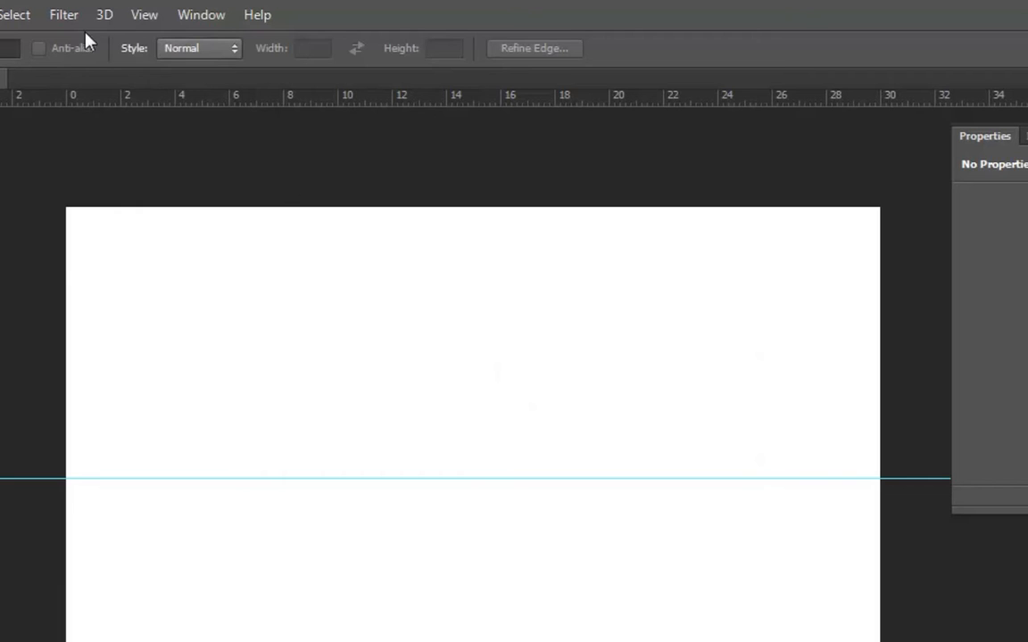
- Add a vertical guide at exactly 10 cm with the New Guide command
click(134, 18)
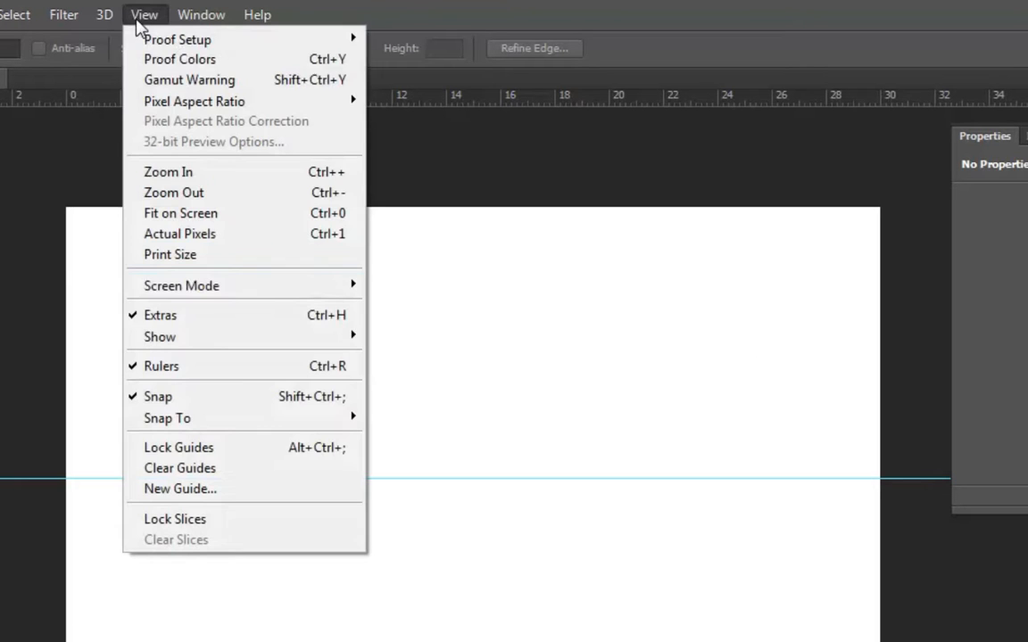
click(254, 489)
click(538, 403)
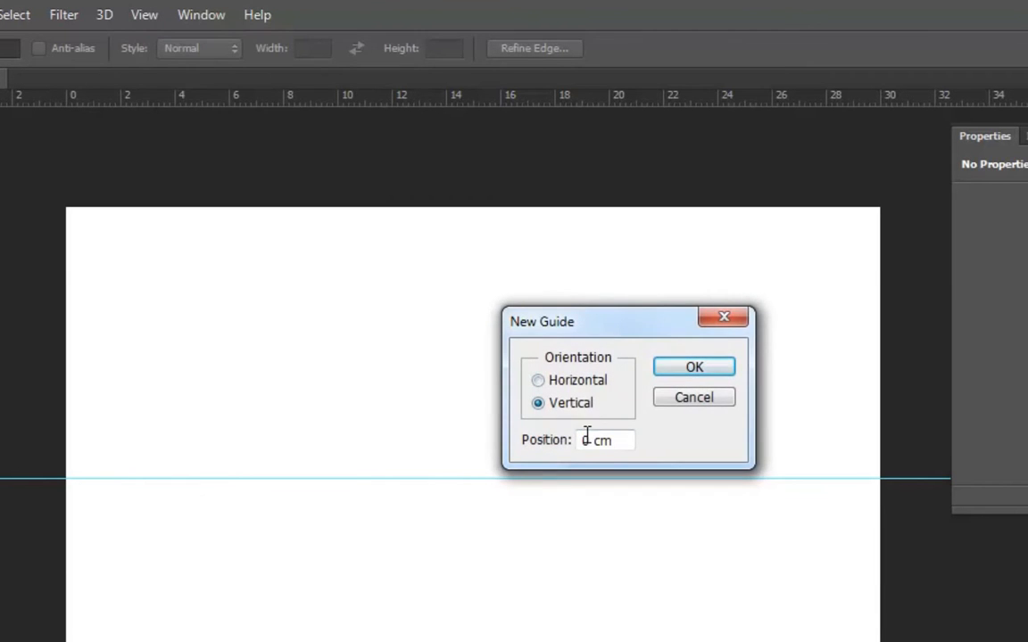
click(579, 443)
text(1)
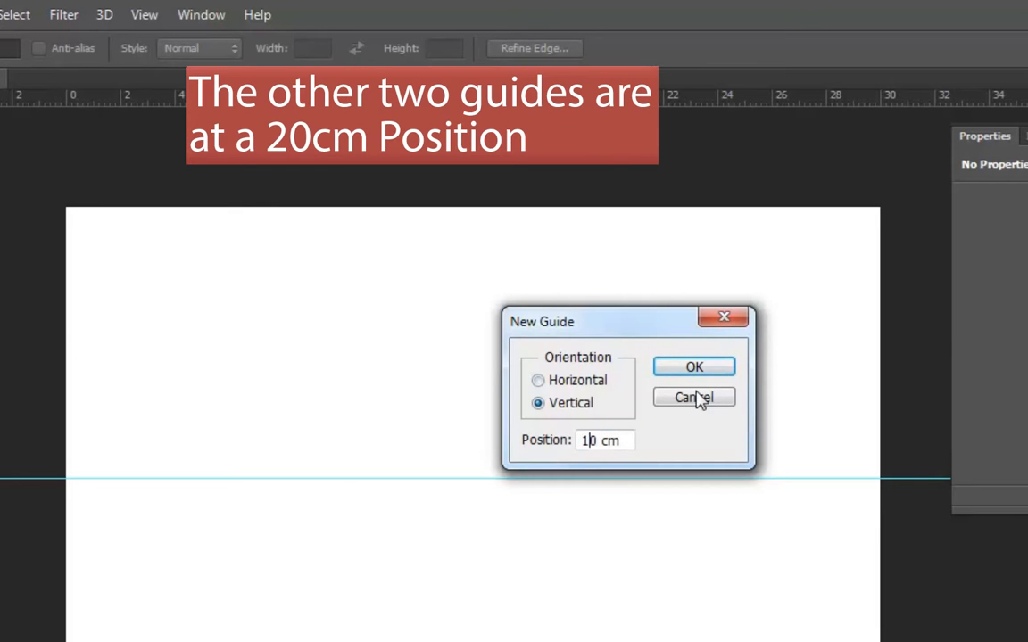
click(694, 373)
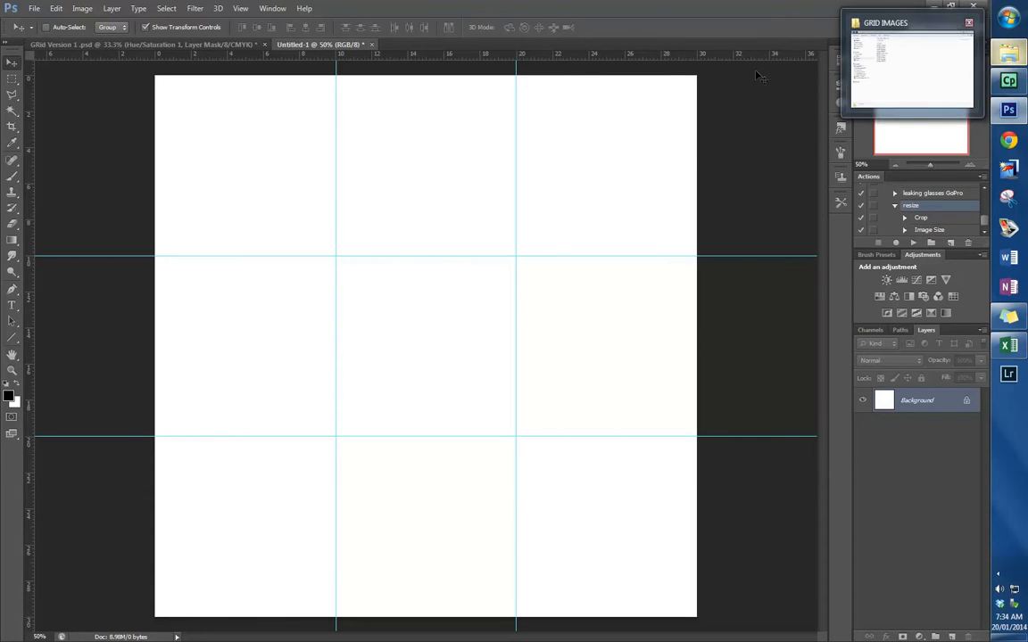
- Bring up the Open dialog and go up to the GRID IMAGES folder with the original photos
click(33, 8)
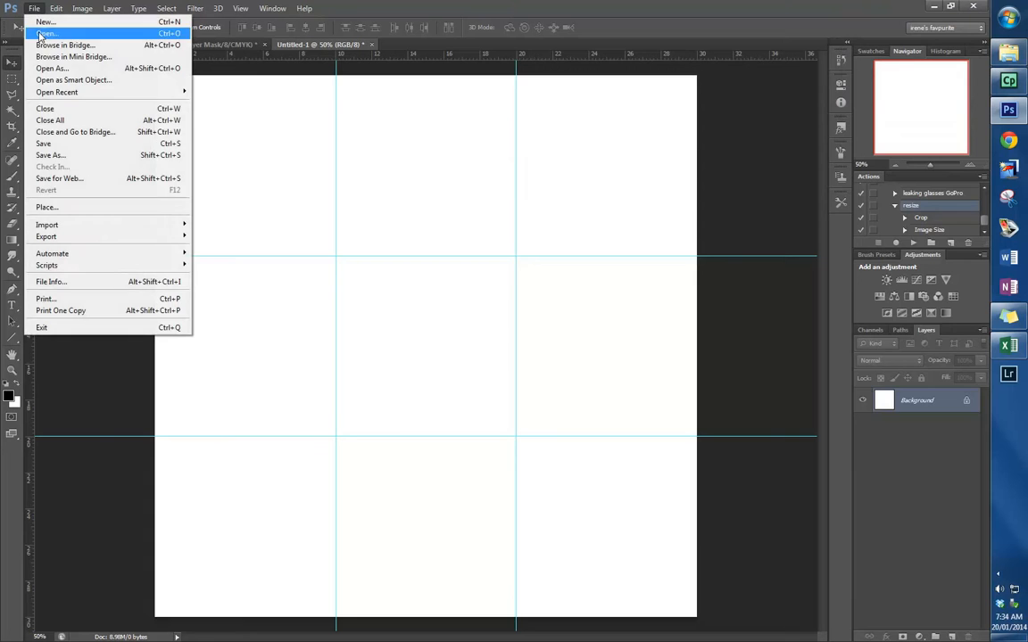
click(44, 33)
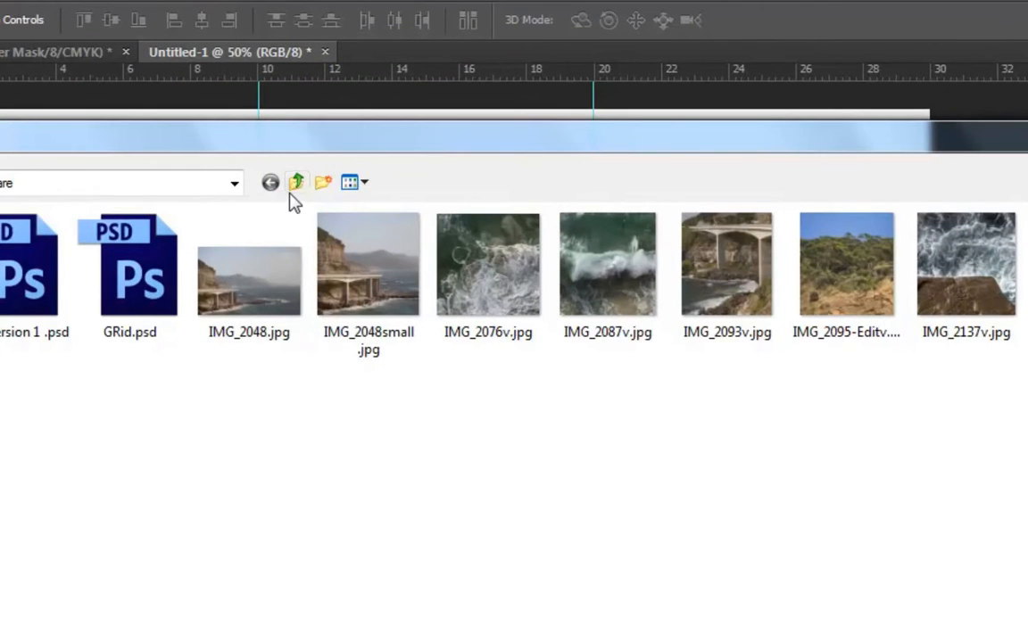
click(294, 184)
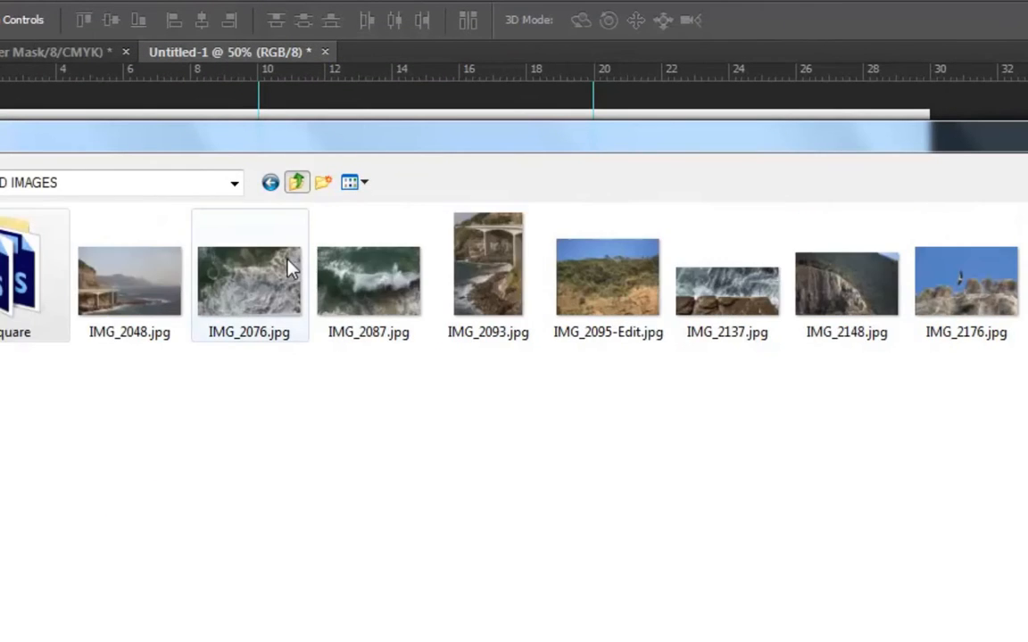
click(134, 304)
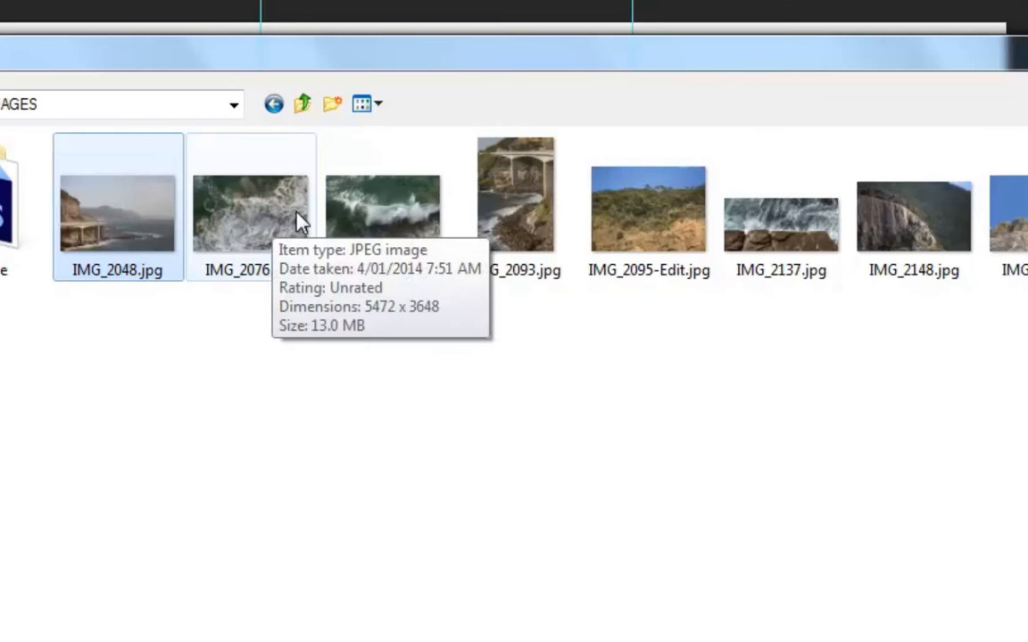
mouse_move(530, 220)
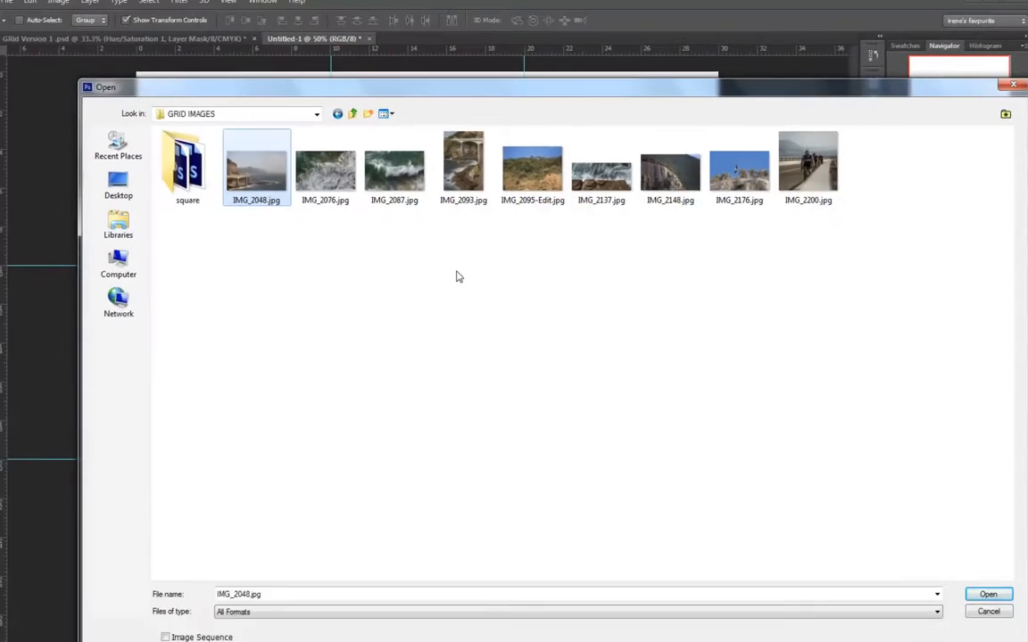
- Create a new folder named Grid size inside the GRID IMAGES folder
right_click(108, 397)
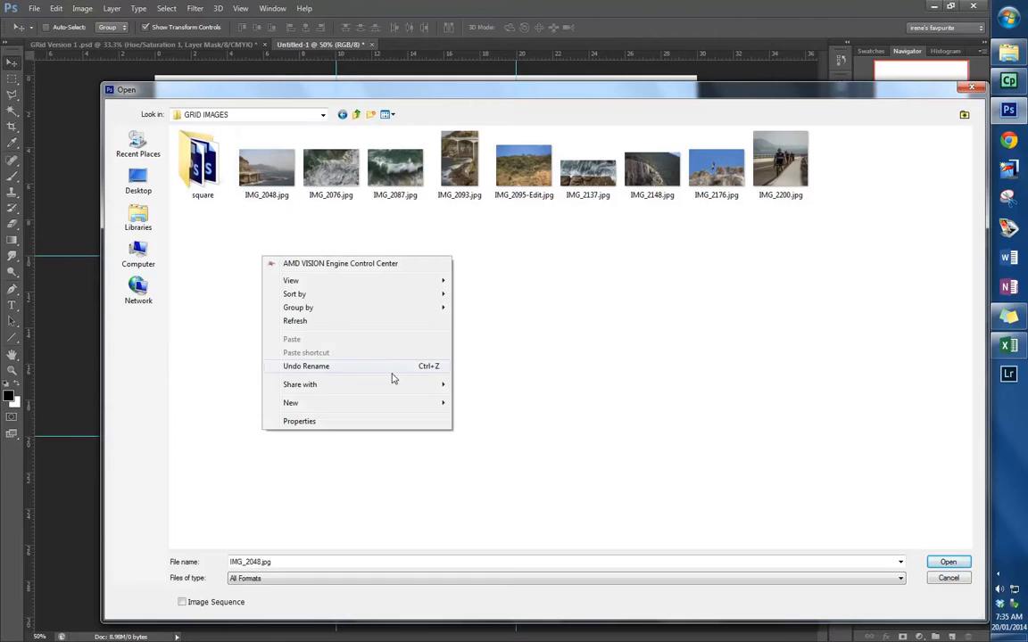
mouse_move(382, 402)
click(203, 404)
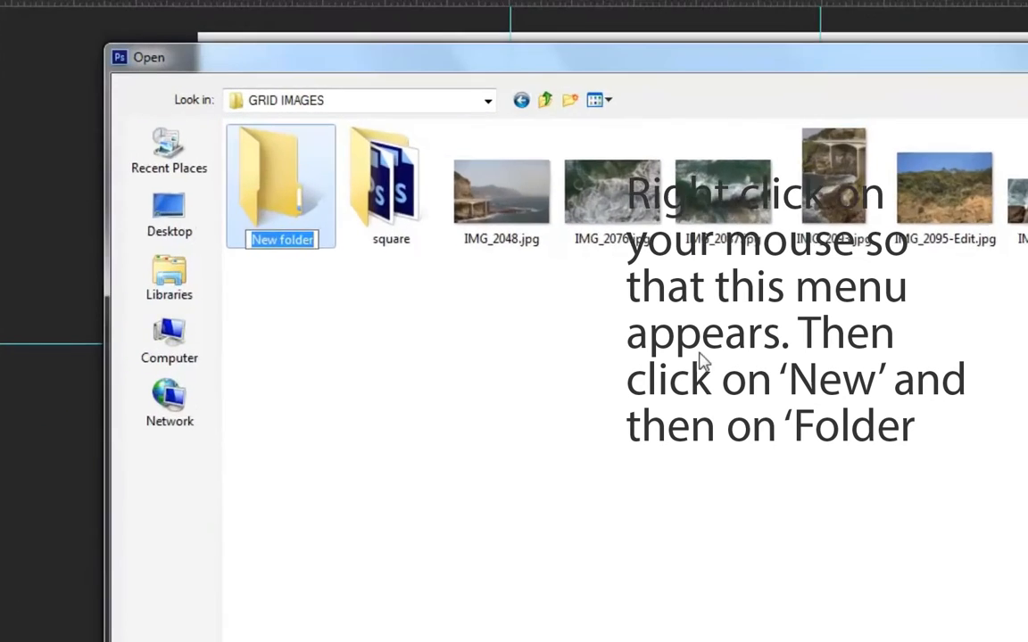
text(Grid size)
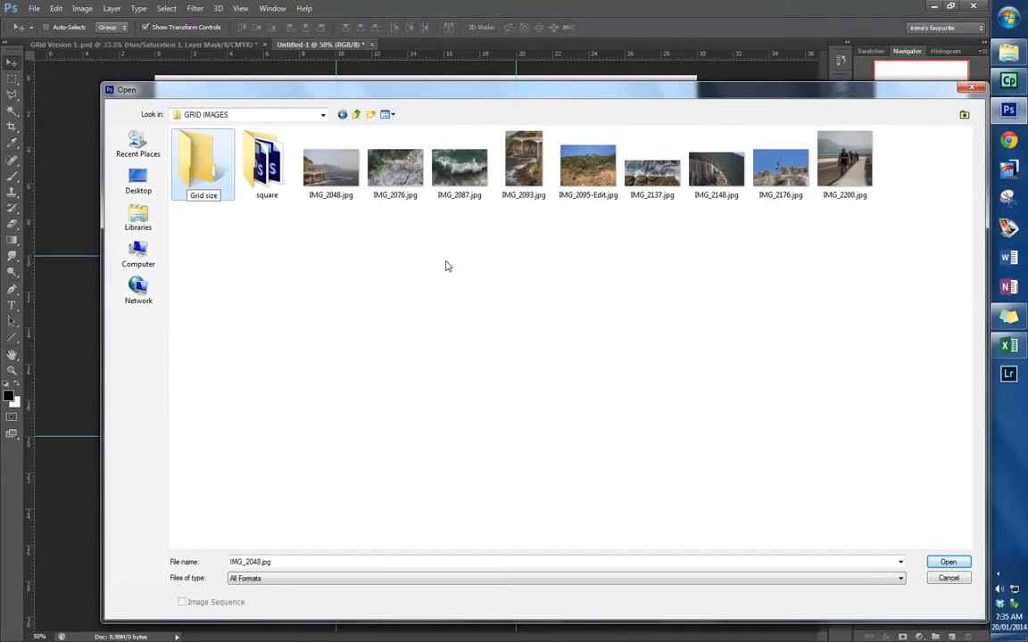
click(456, 211)
- Copy the nine JPG photos from GRID IMAGES and paste them into the Grid size folder
drag(904, 237, 219, 175)
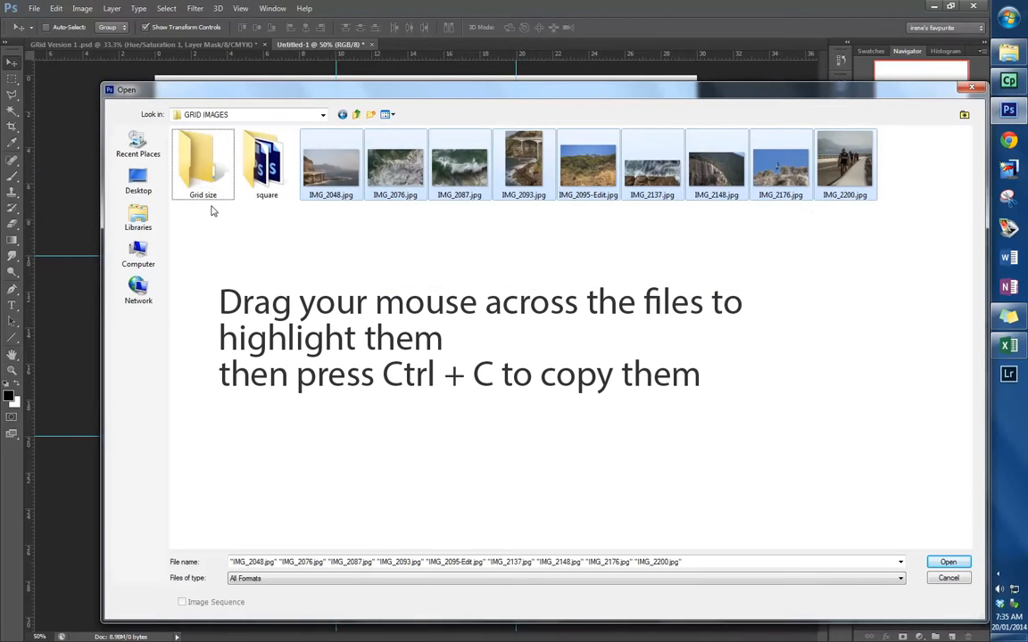
click(157, 196)
double_click(211, 181)
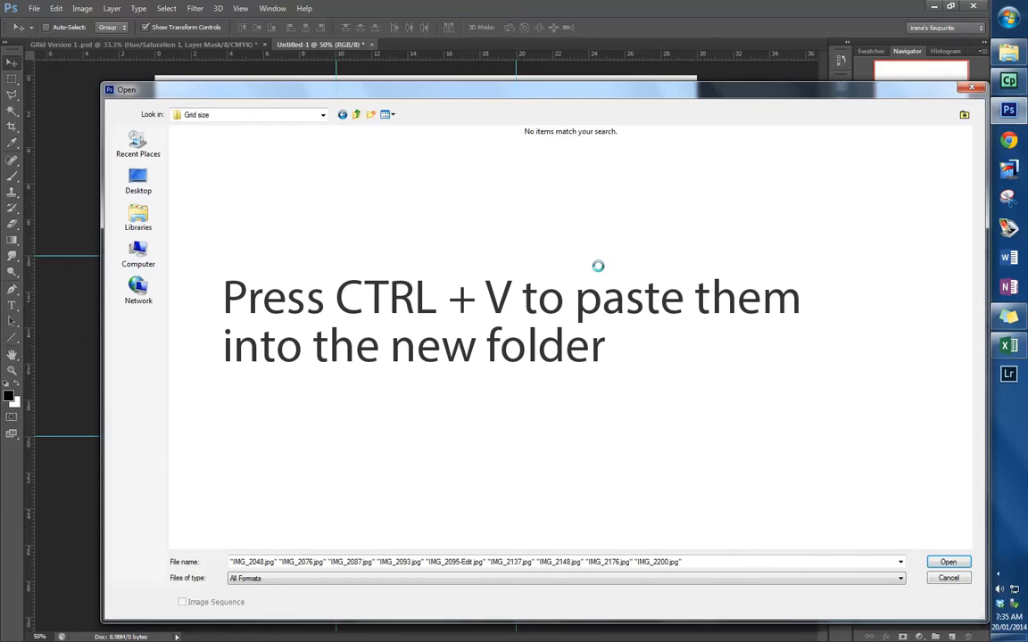
key(ctrl+v)
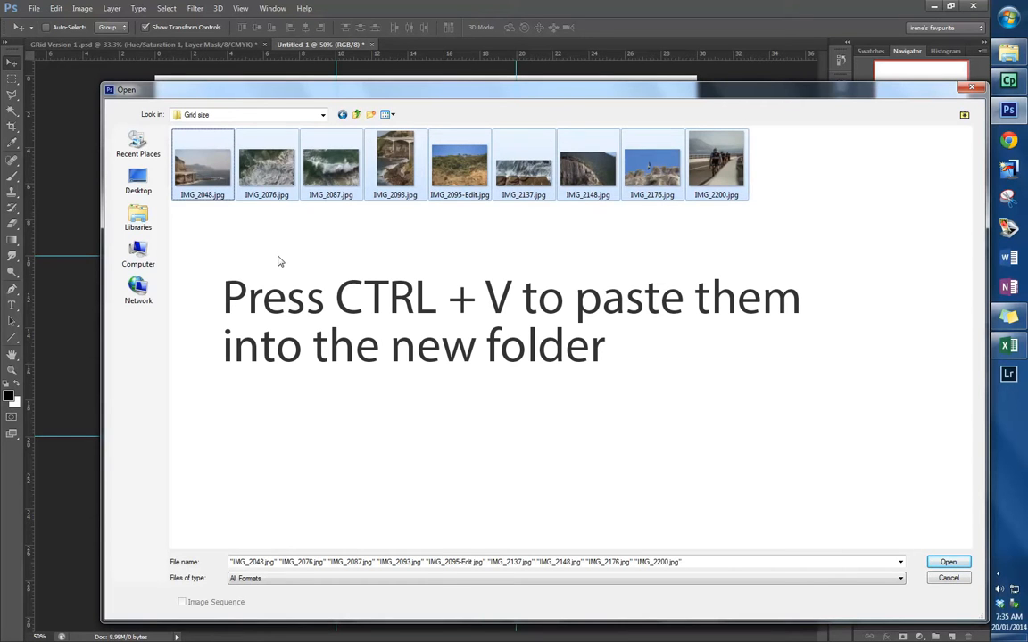
- Rename the copied IMG_2048.jpg in the Grid size folder as IMG_2048v.jpg
click(212, 198)
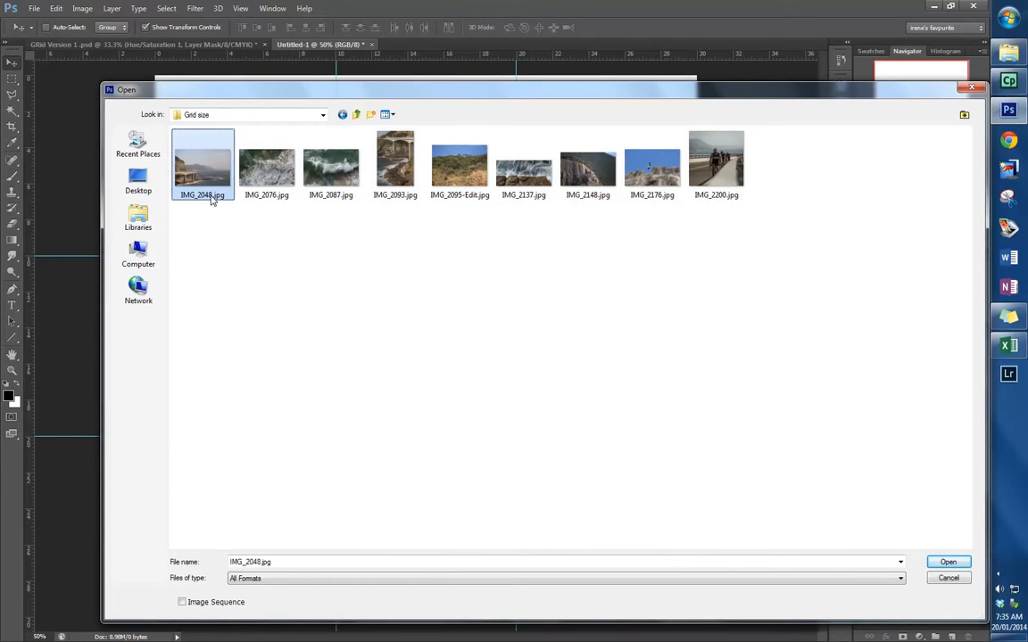
click(212, 199)
click(215, 197)
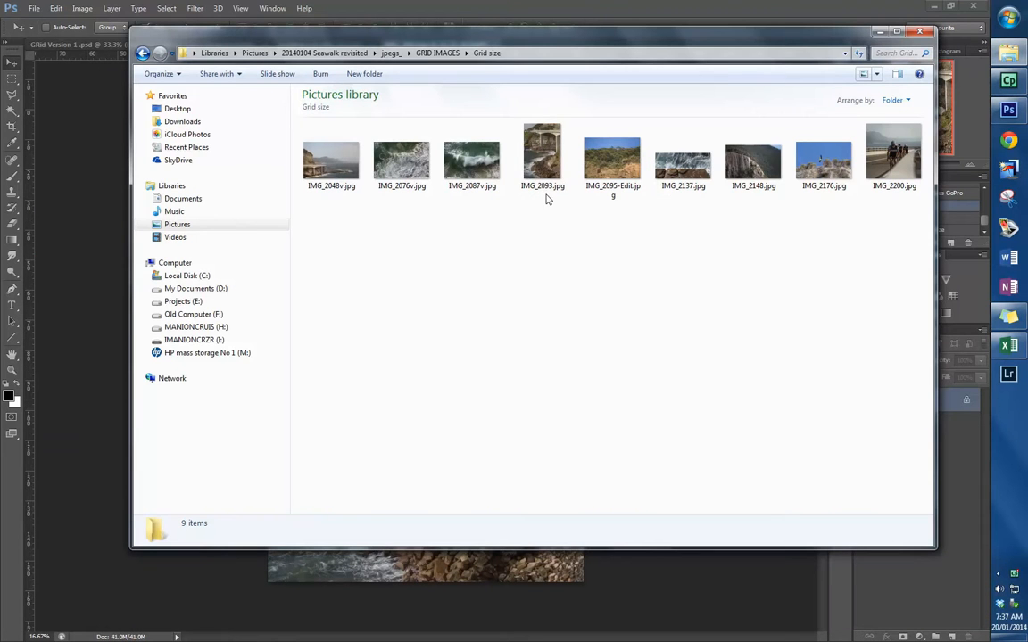
- Rename IMG_2093.jpg in the Grid size folder as IMG_2093v.jpg
click(543, 191)
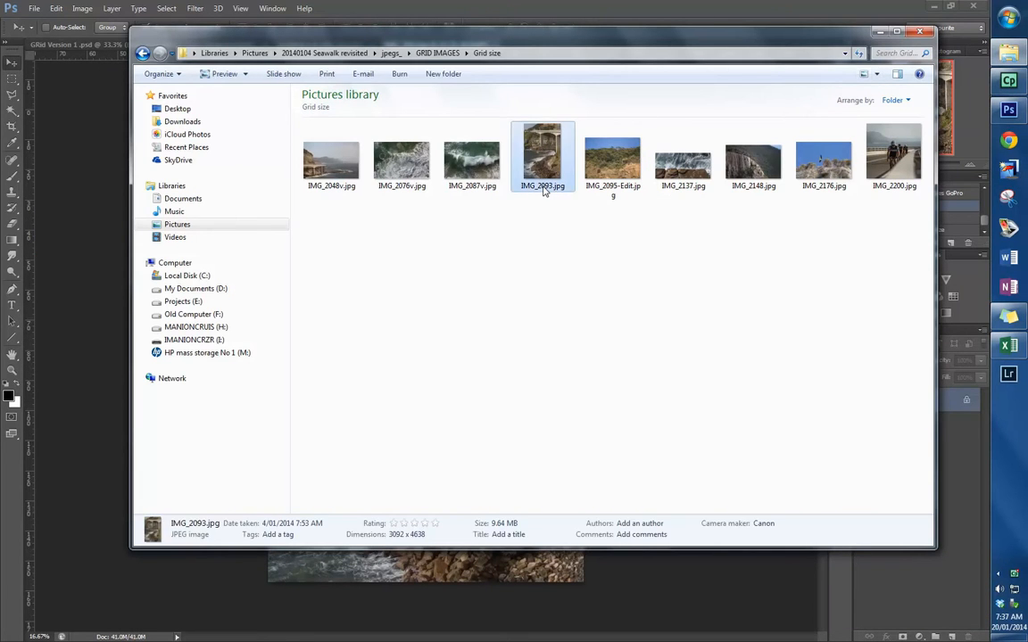
click(543, 187)
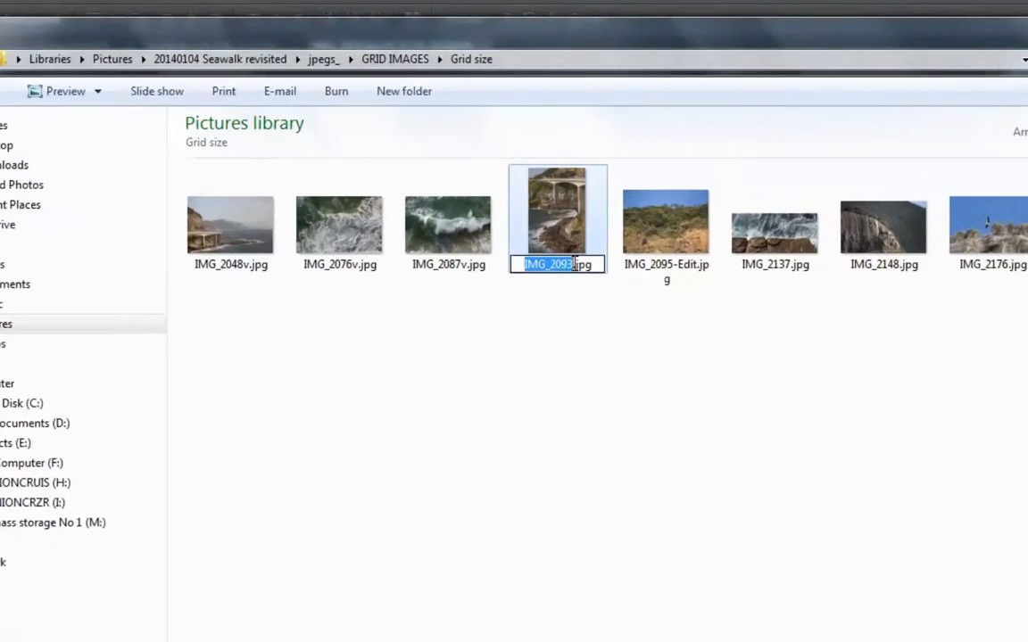
click(552, 186)
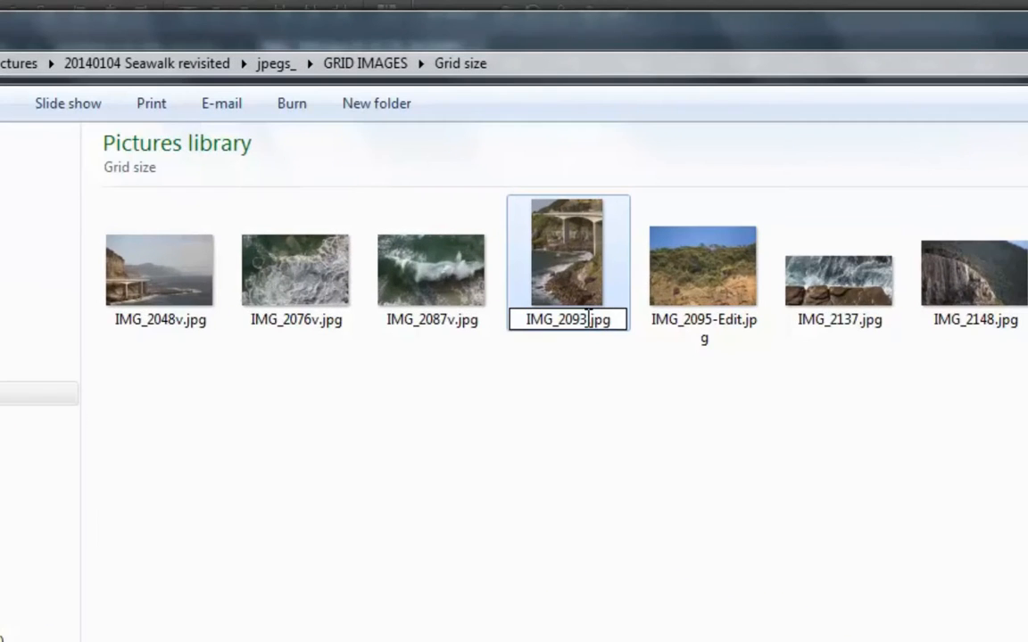
text(v)
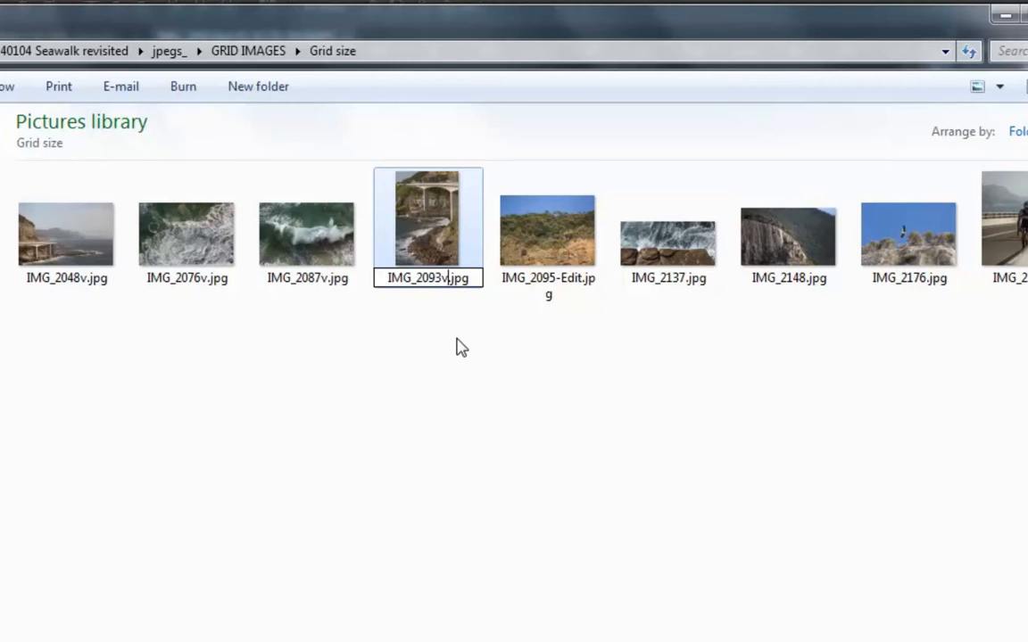
key(Return)
- Rename IMG_2095-Edit.jpg in the Grid size folder as IMG_2095-Editv.jpg
click(548, 293)
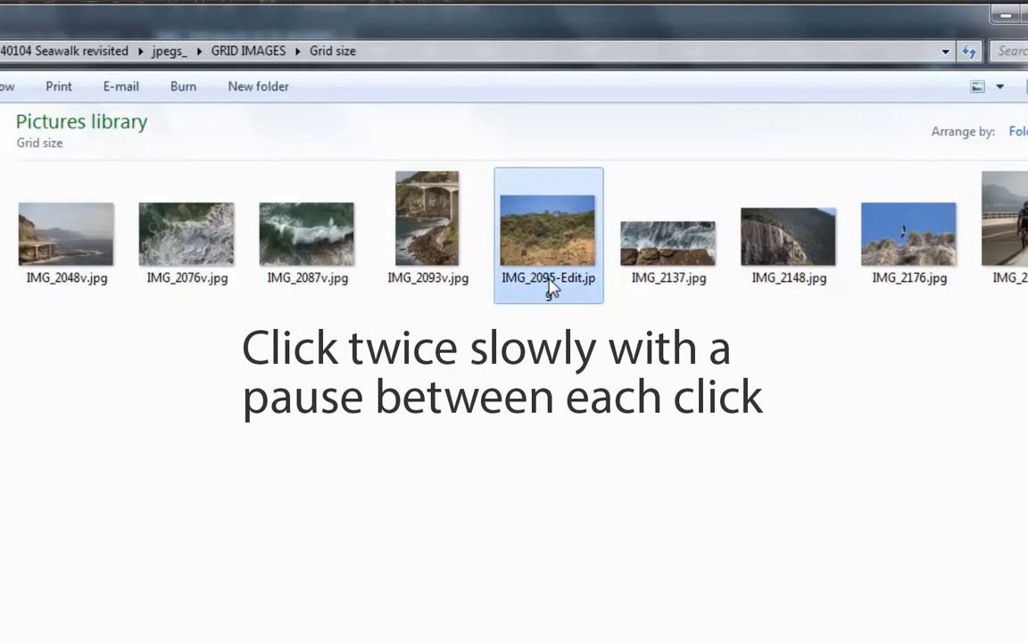
click(552, 290)
click(575, 278)
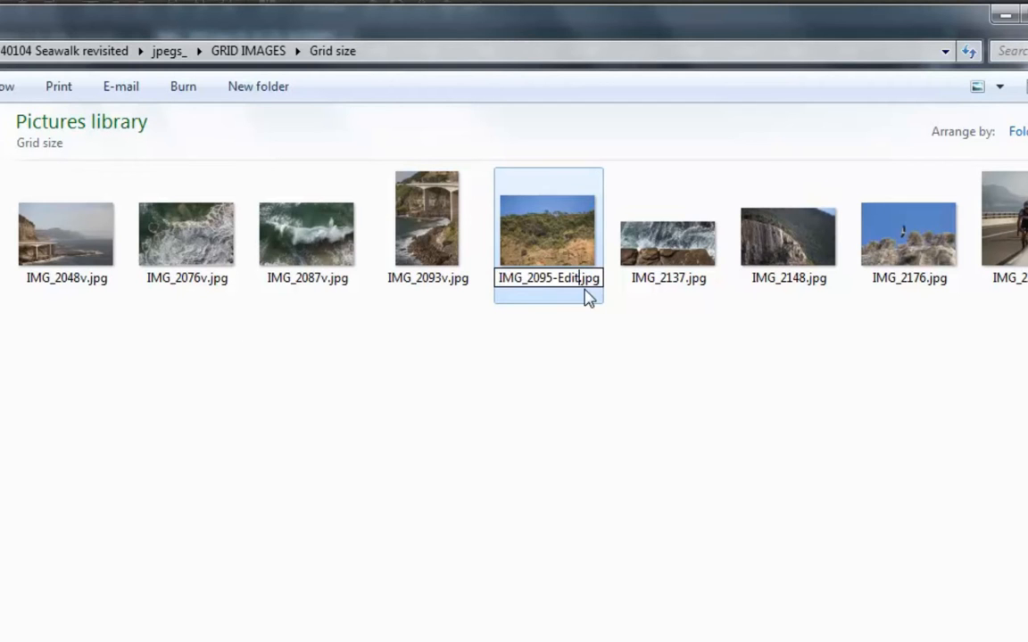
text(v)
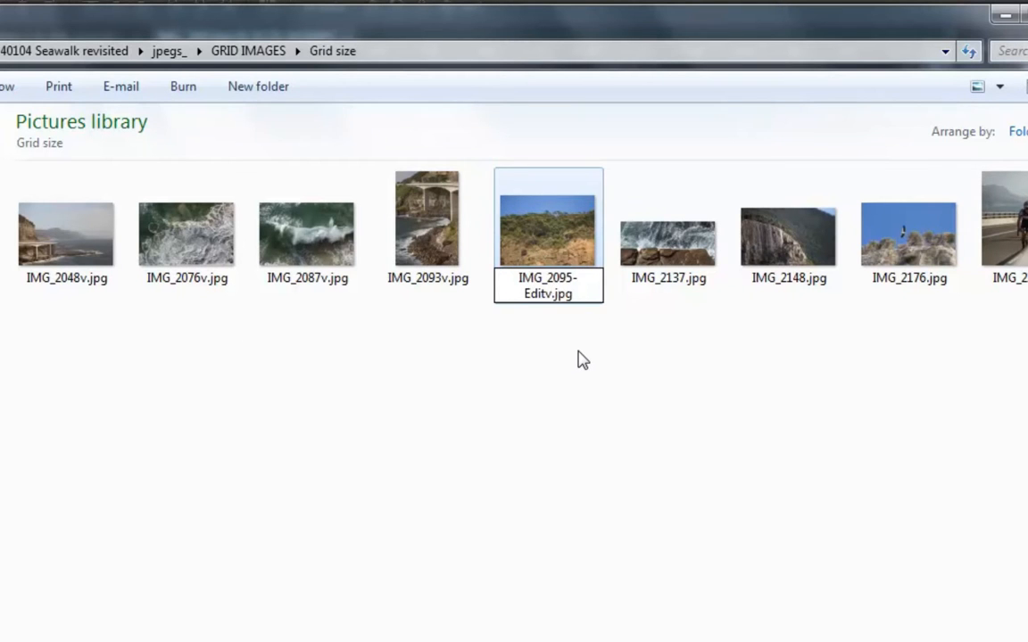
click(580, 358)
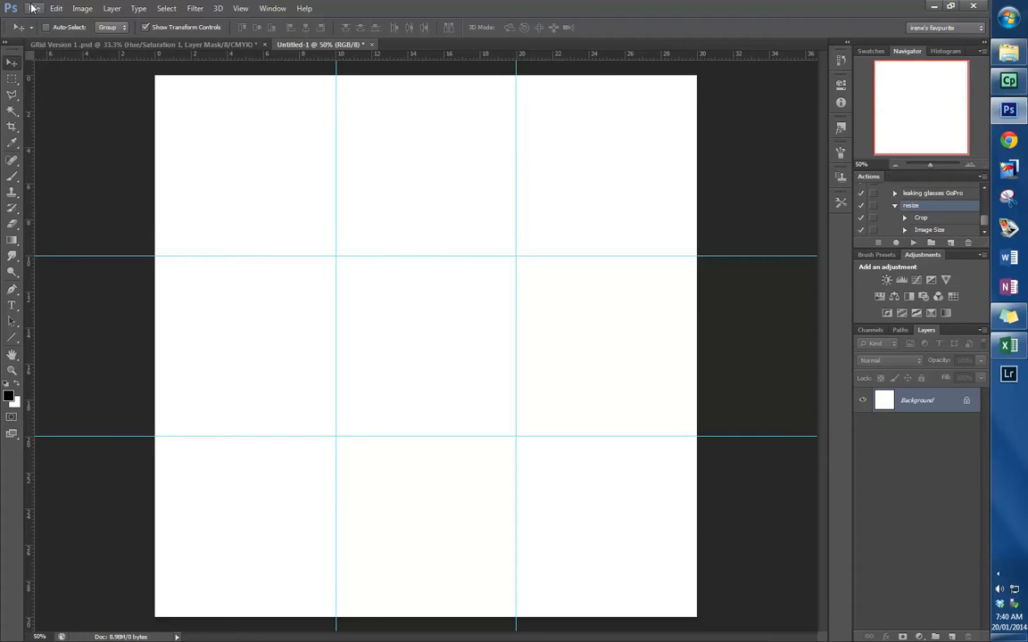
- Open all nine renamed photos from the Grid size folder in Photoshop at once
click(32, 8)
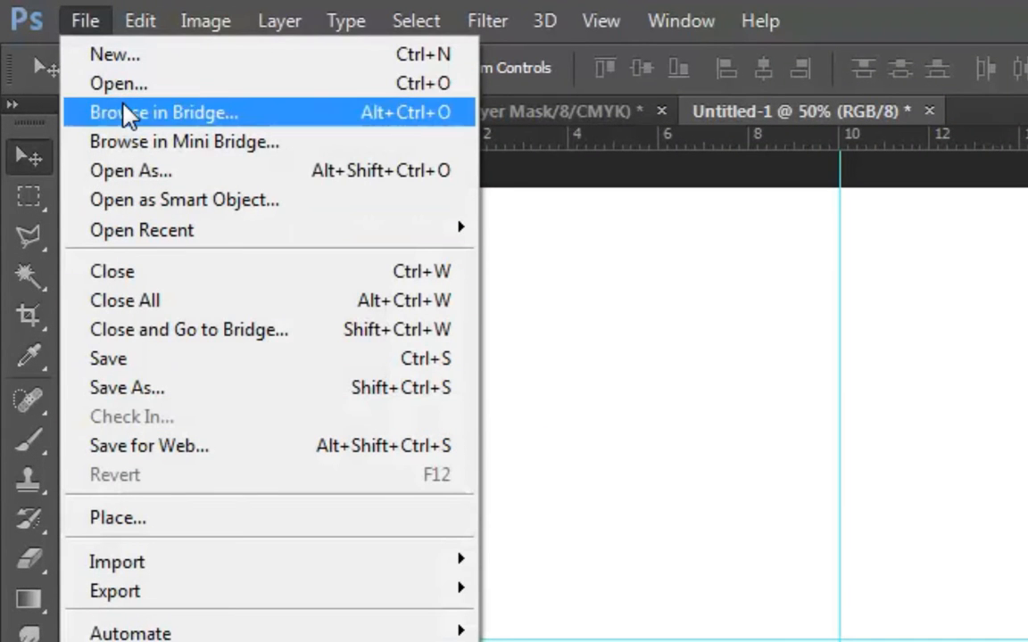
click(128, 84)
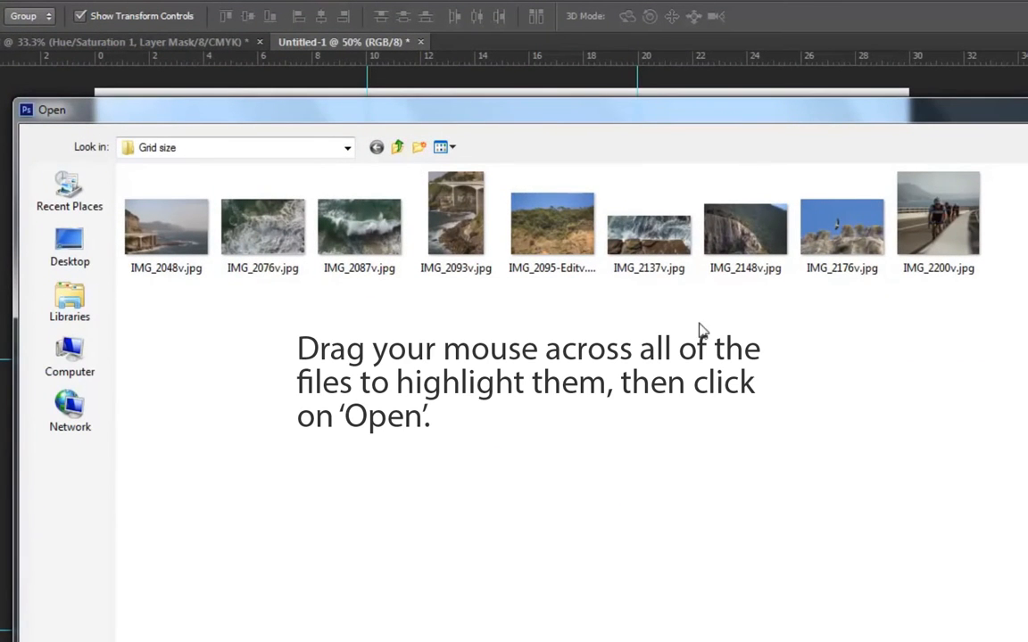
drag(923, 227, 114, 239)
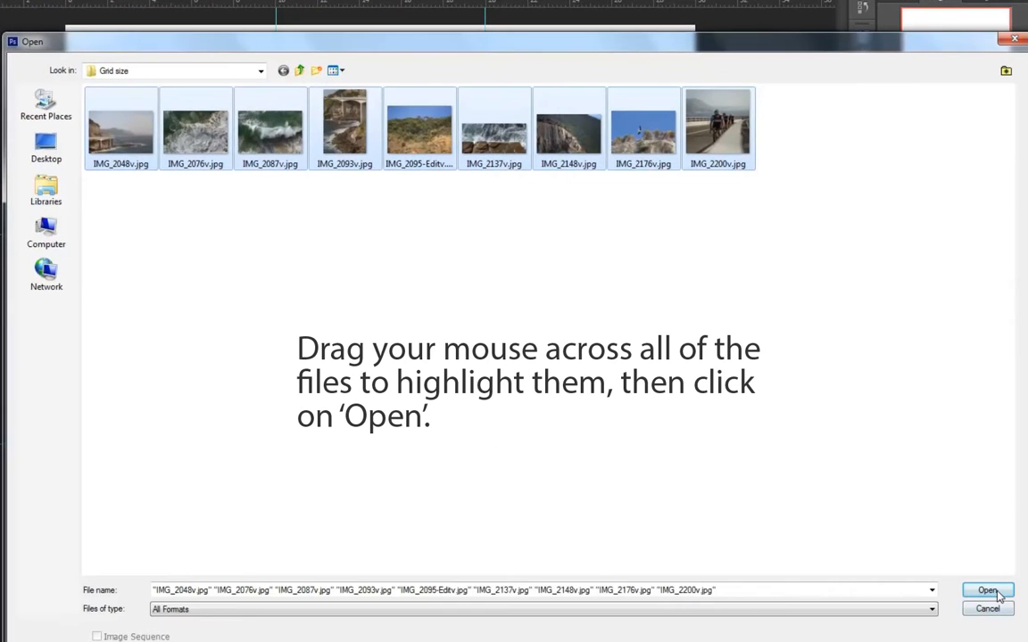
click(992, 592)
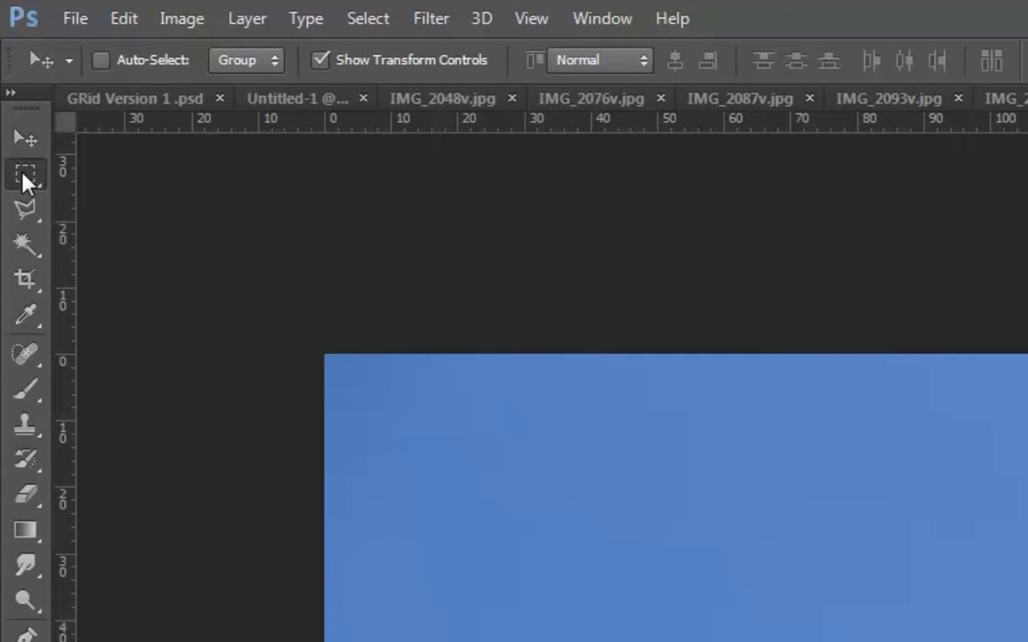
- Draw a rectangular marquee selection of about 106 by 110 cm around the flying bird in IMG_2176v.jpg
click(25, 175)
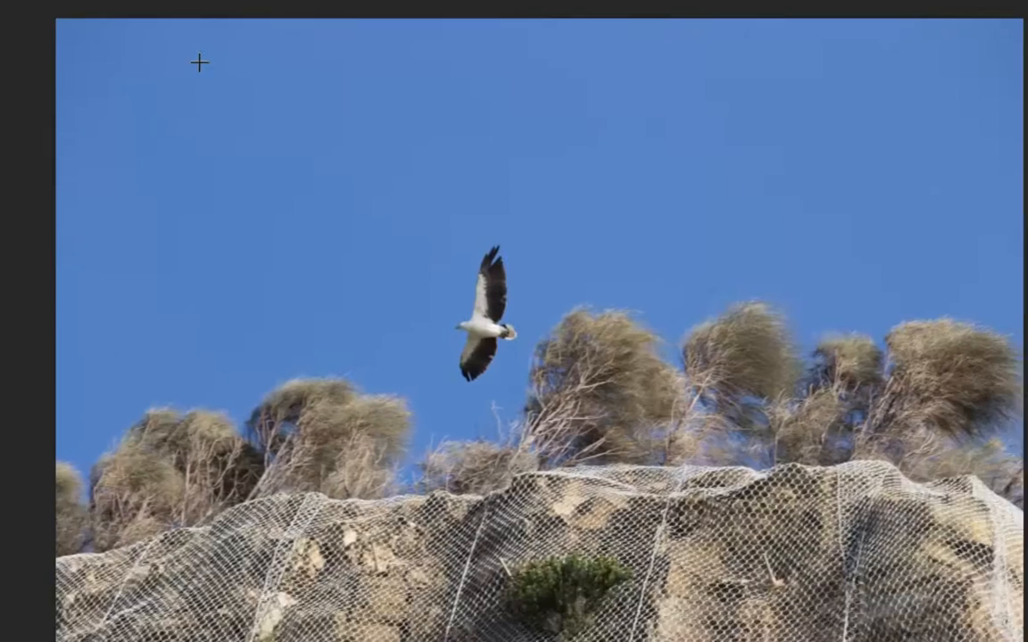
drag(163, 21, 437, 299)
drag(480, 355, 697, 577)
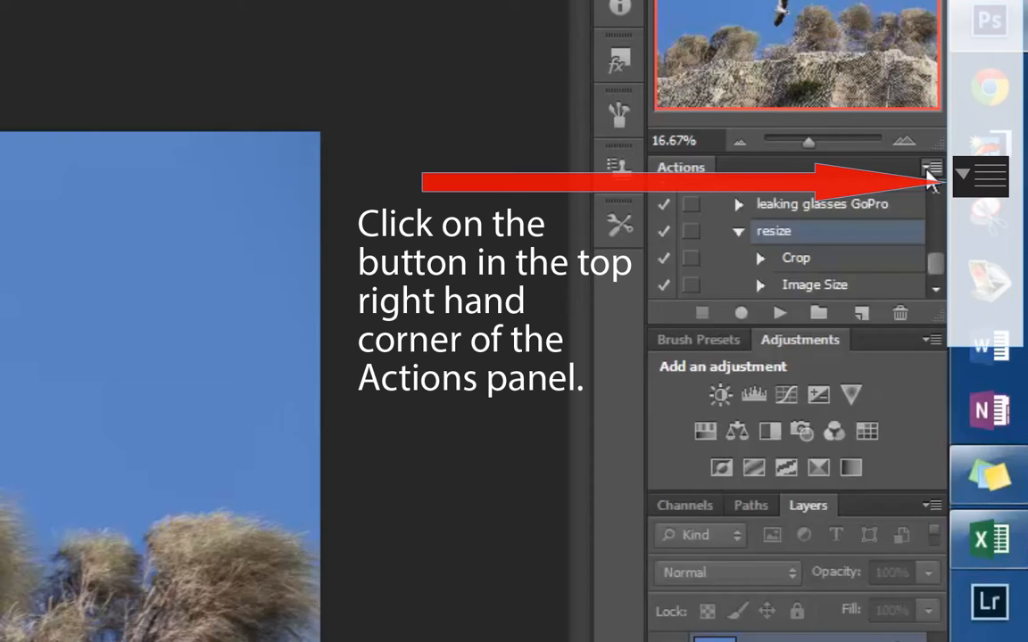
- Create a new action named resize in the Default Actions set and start recording it
click(930, 168)
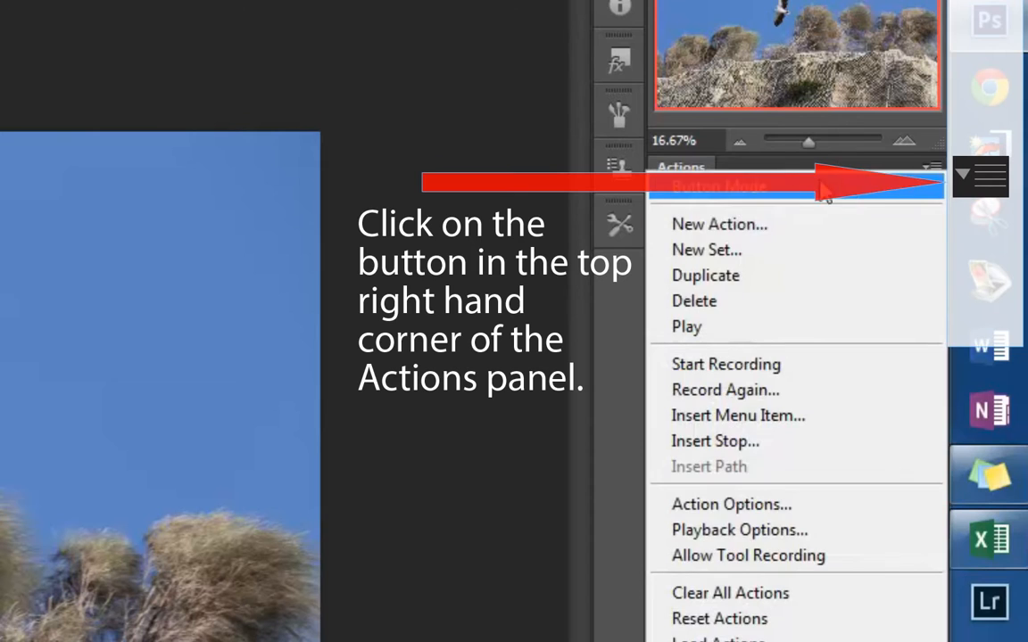
click(790, 213)
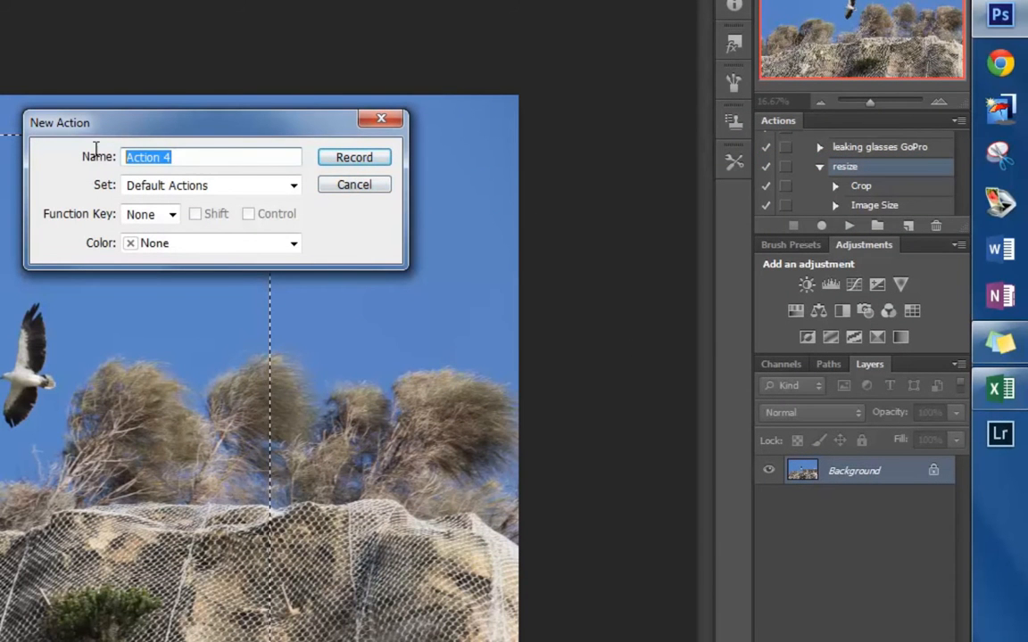
text(resize)
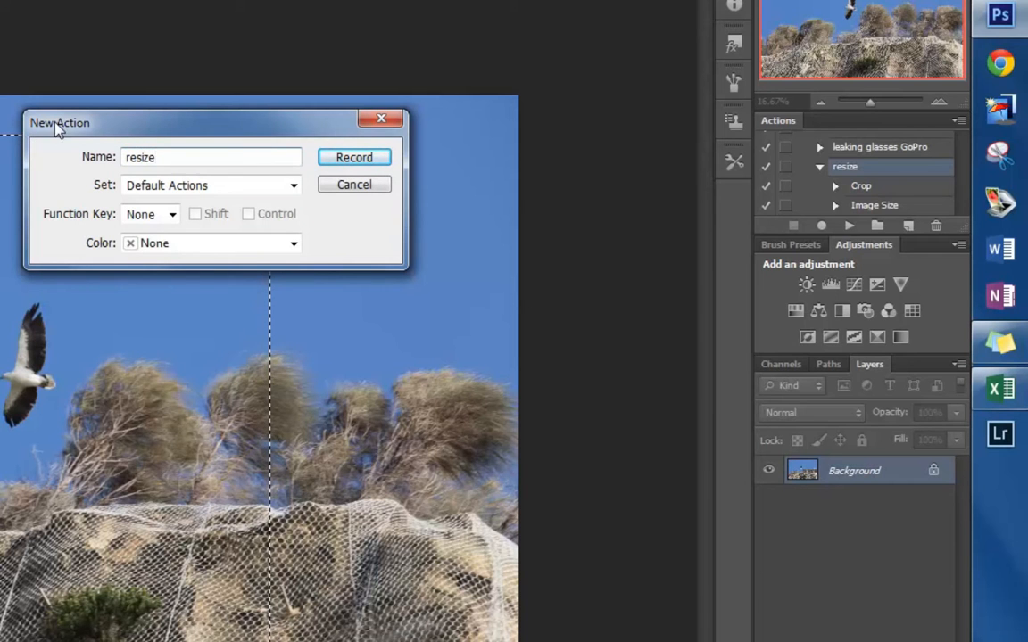
click(359, 160)
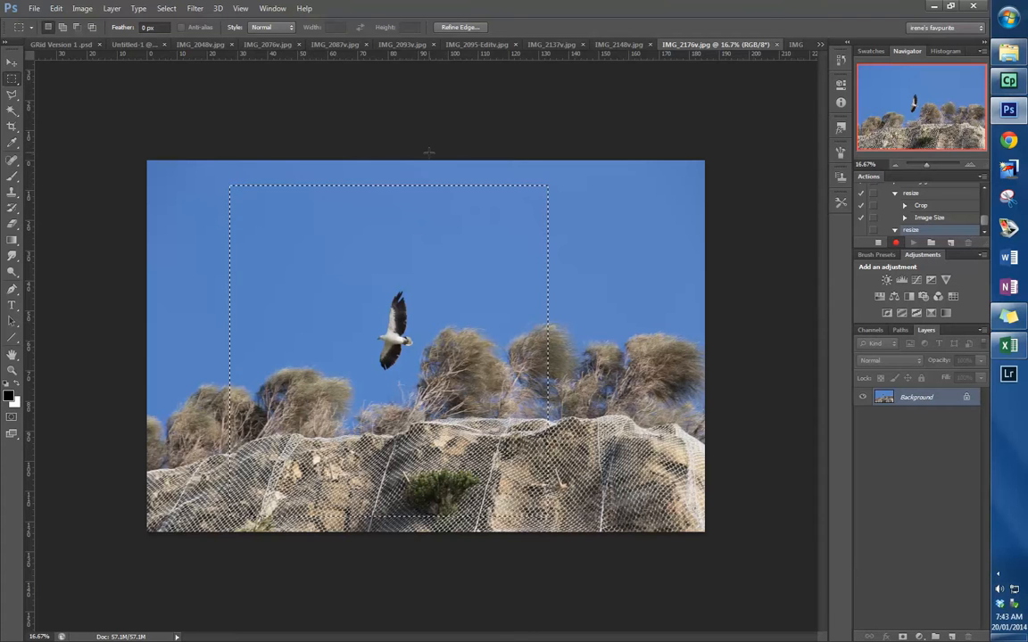
- Record cropping the bird photo to the selection and resizing it to 10 cm wide at 150 pixels/inch, and stop recording
click(78, 11)
click(93, 125)
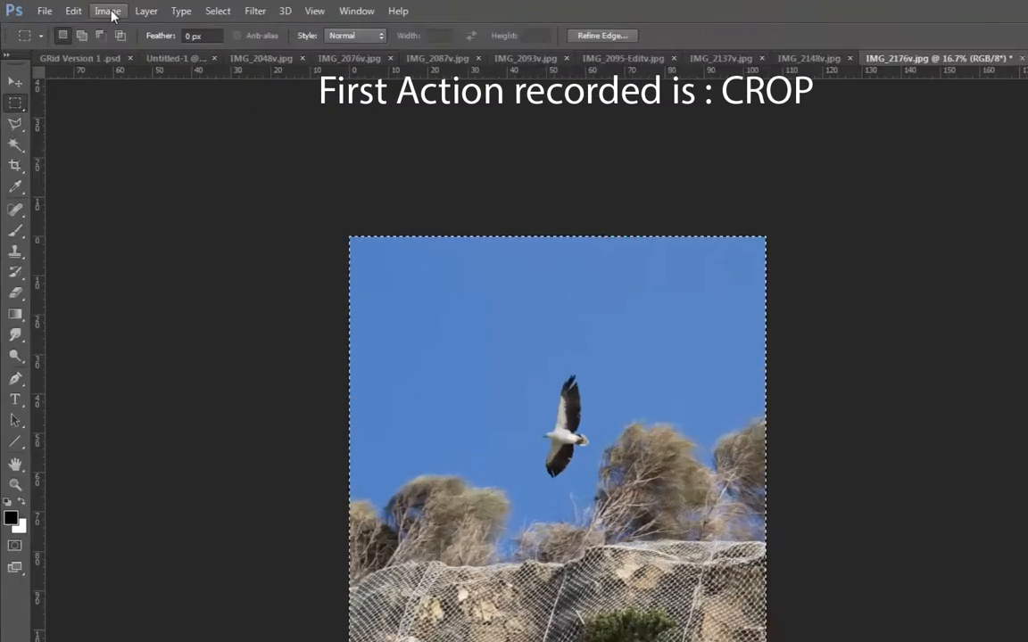
click(108, 10)
click(156, 137)
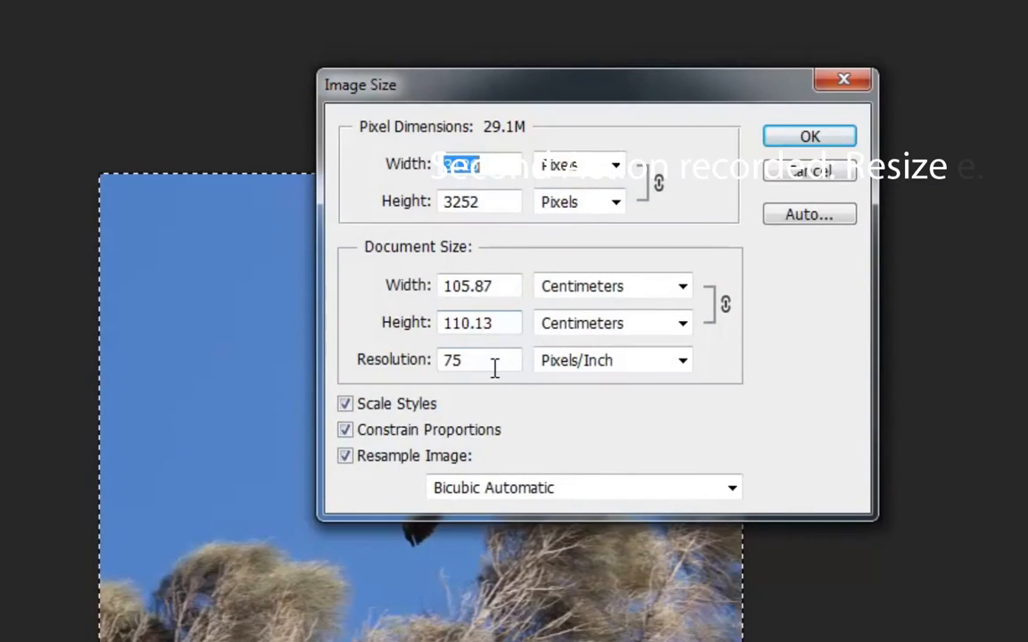
drag(931, 554, 829, 555)
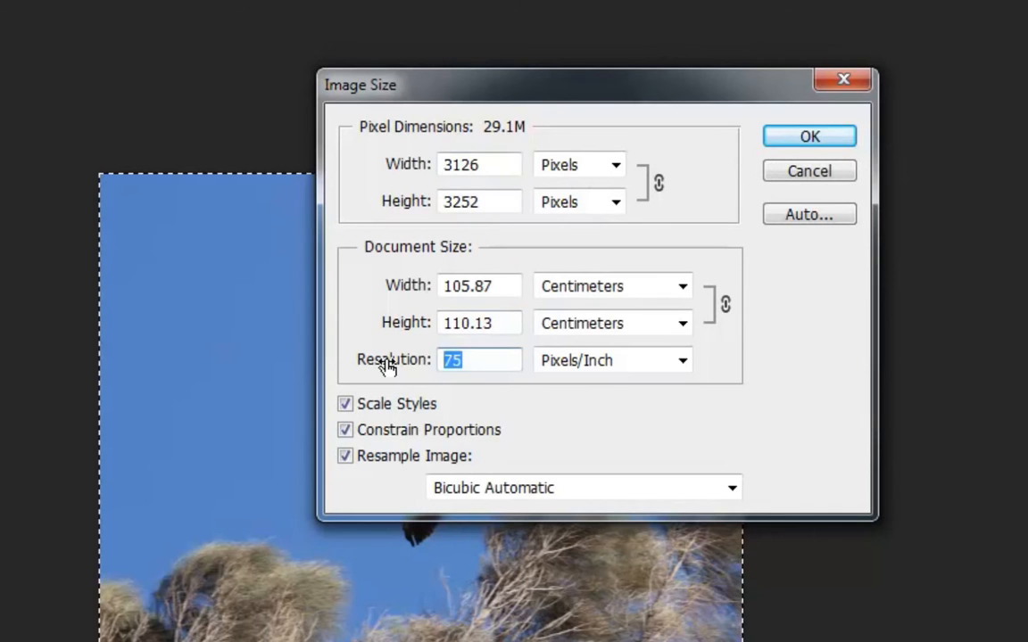
text(150)
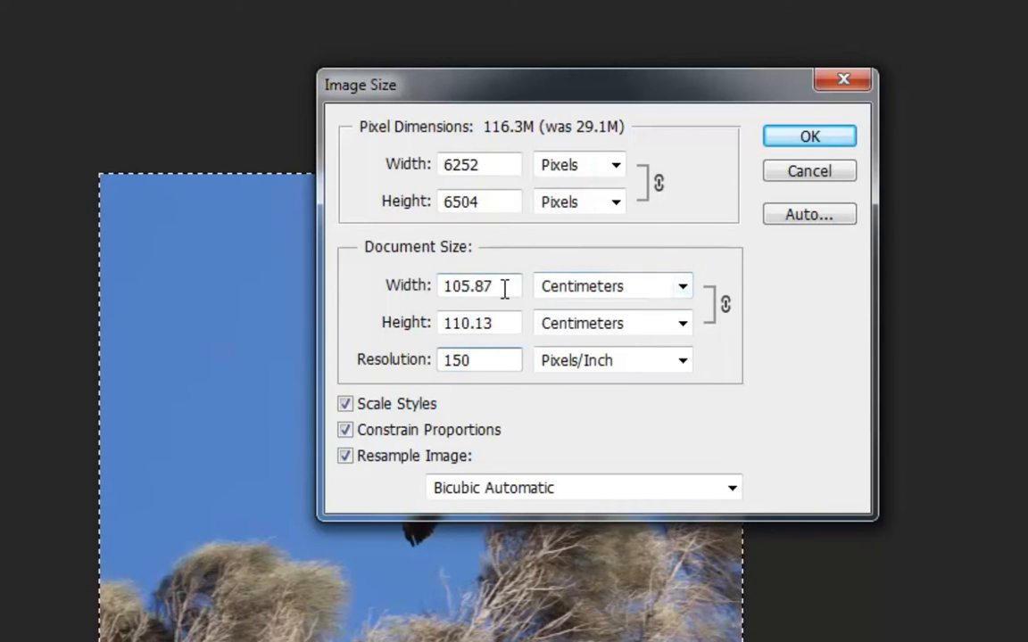
drag(505, 286, 398, 293)
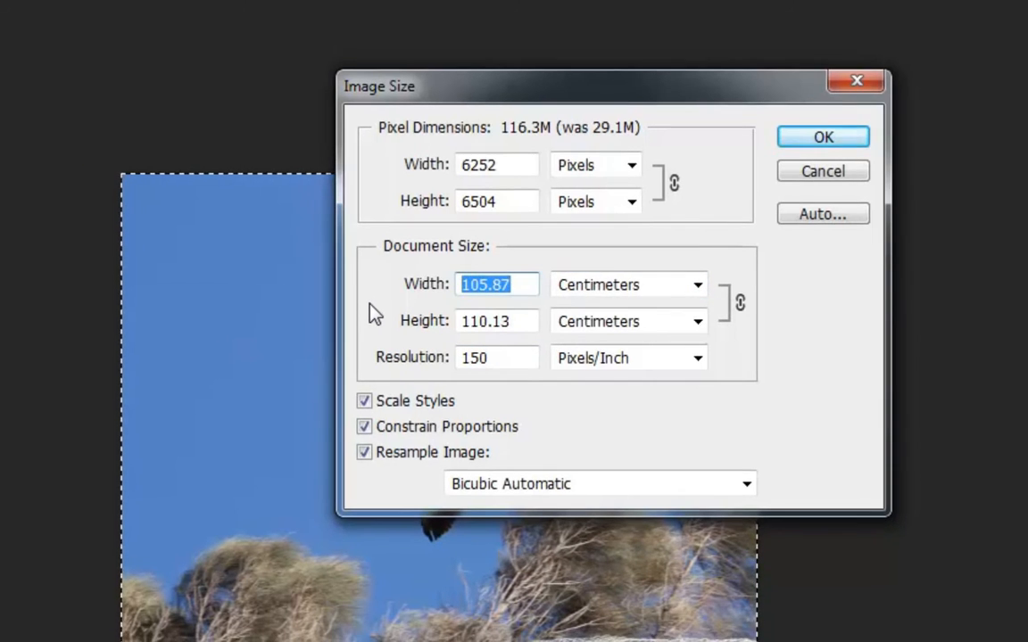
text(1)
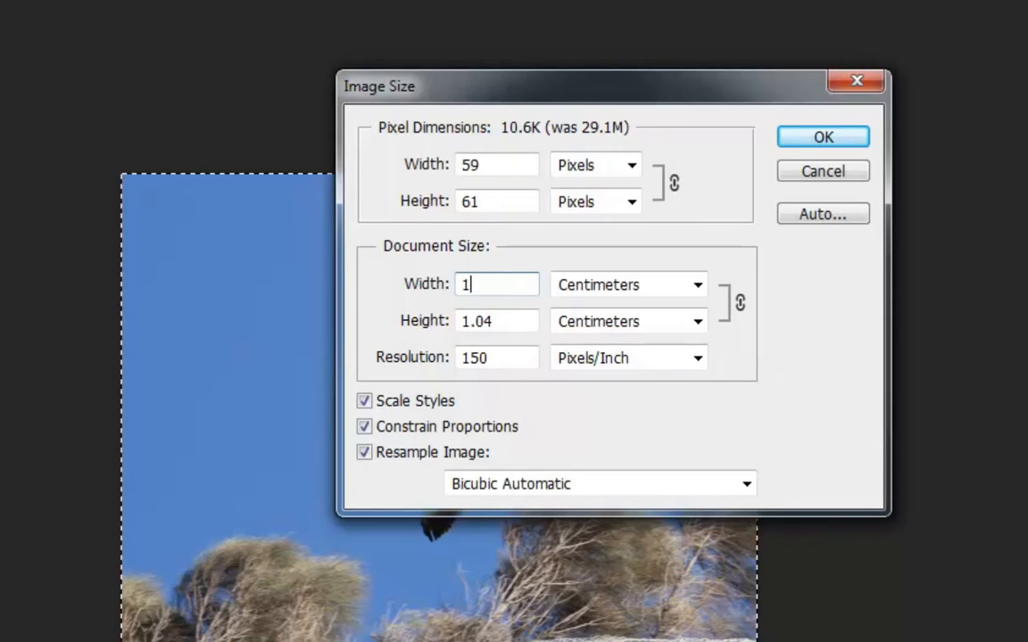
text(0)
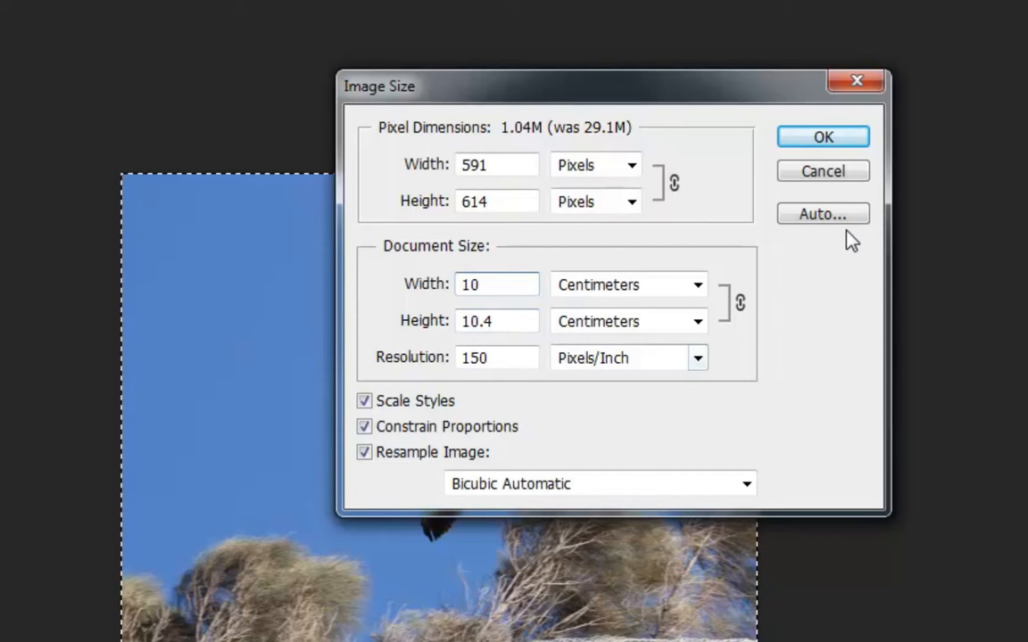
click(833, 139)
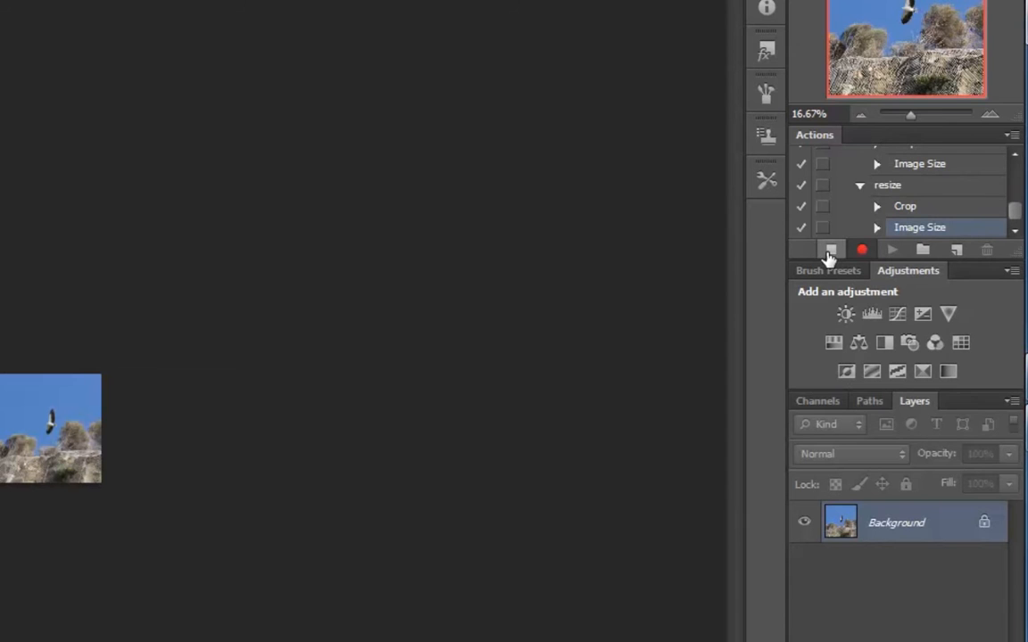
click(831, 251)
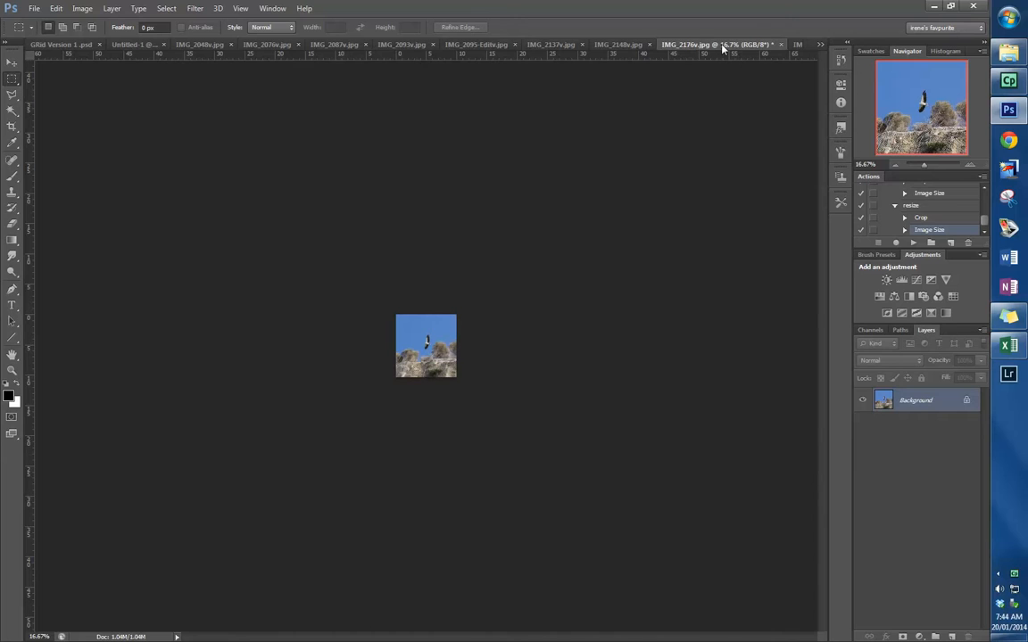
- Float the IMG_2176v.jpg window, copy the bird photo into Untitled-1 with the Move tool and position it over the centre grid cell
drag(722, 45, 686, 100)
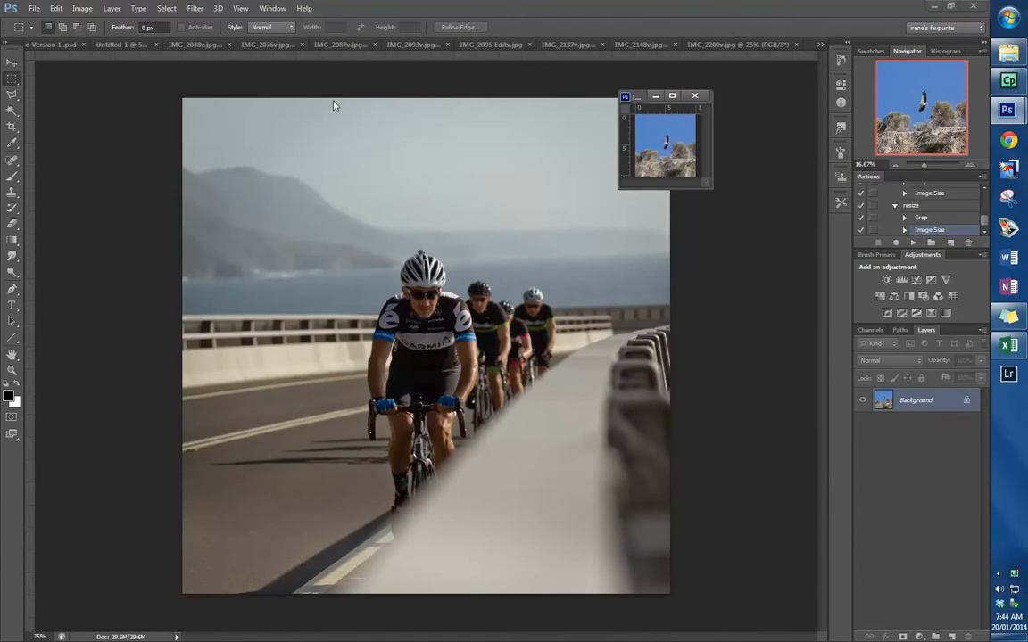
click(125, 46)
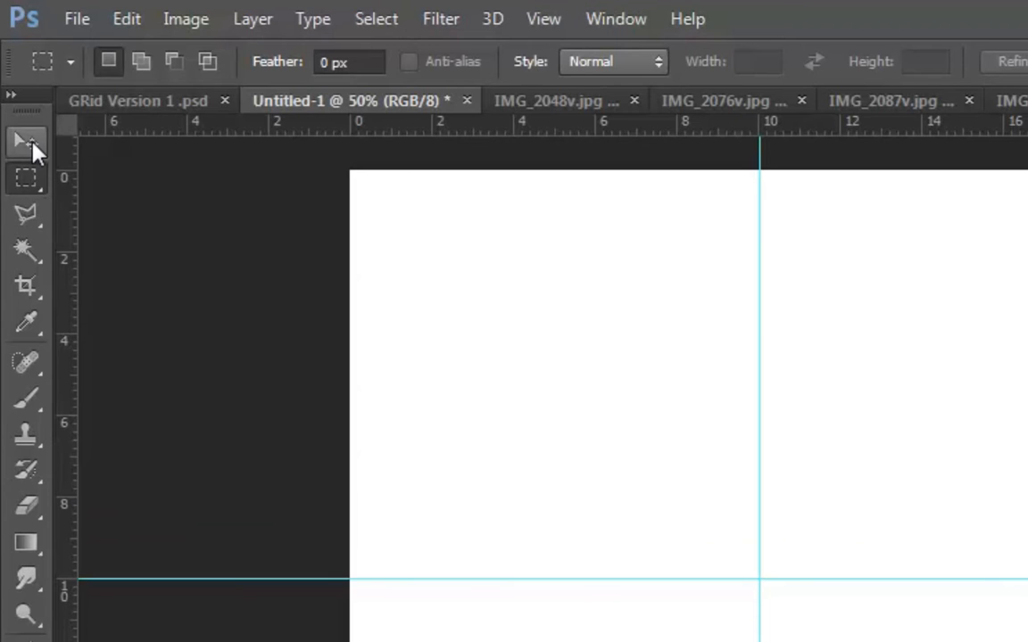
click(27, 142)
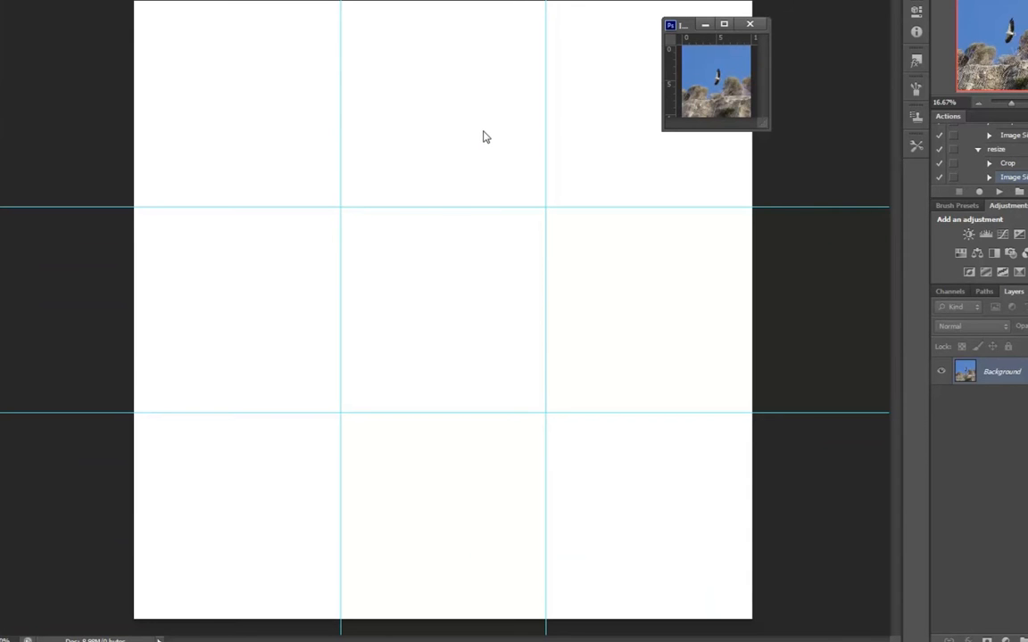
drag(713, 93, 423, 159)
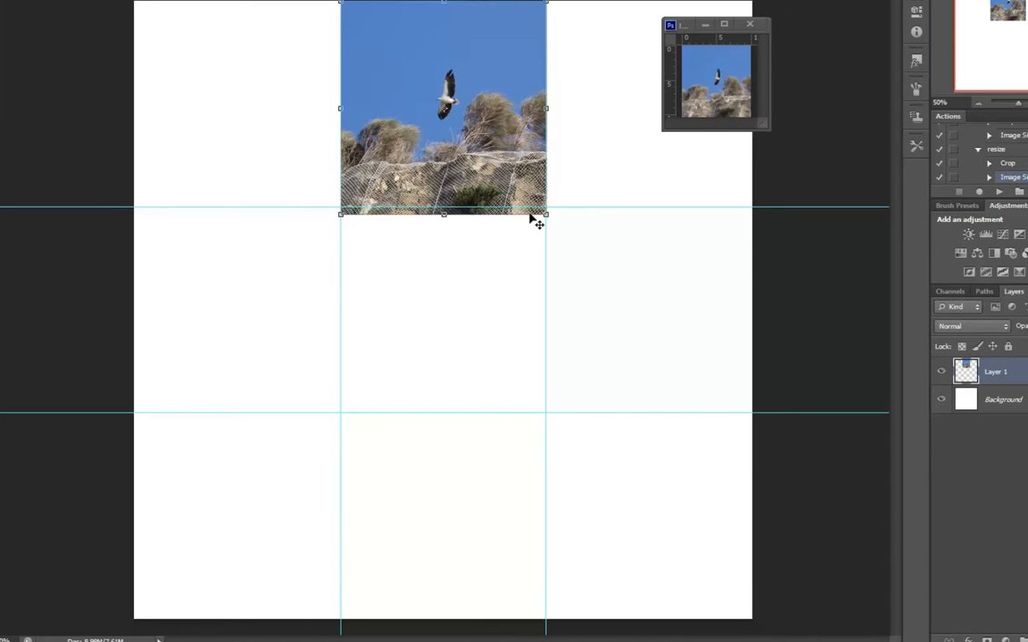
drag(485, 157, 482, 349)
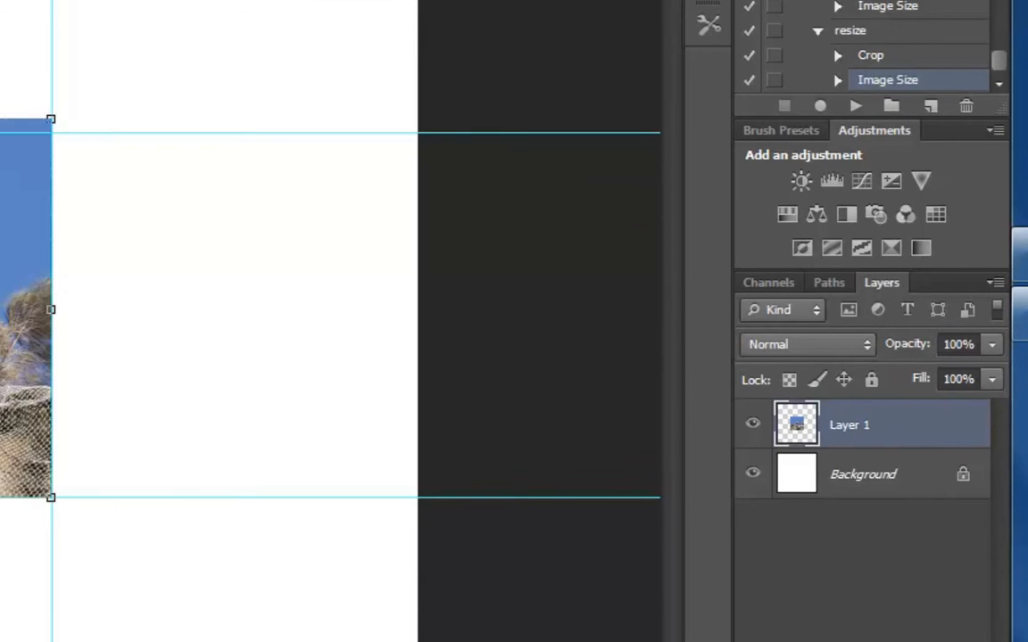
- Trim the strip of the bird photo above the centre cell by selecting the cell, inverting the selection and deleting the excess
key(m)
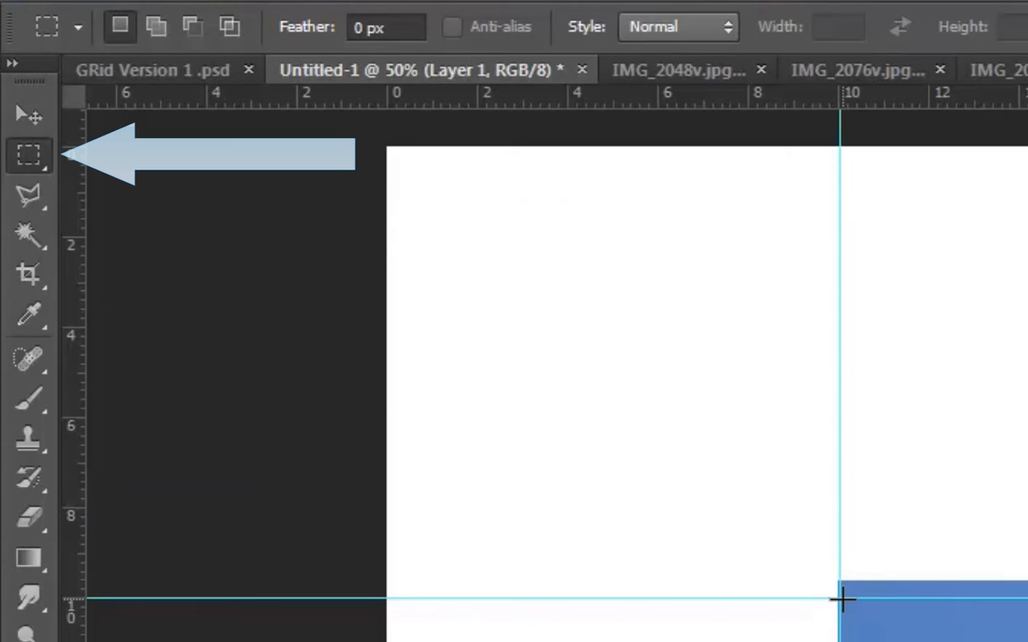
drag(838, 597, 1027, 641)
drag(738, 479, 754, 493)
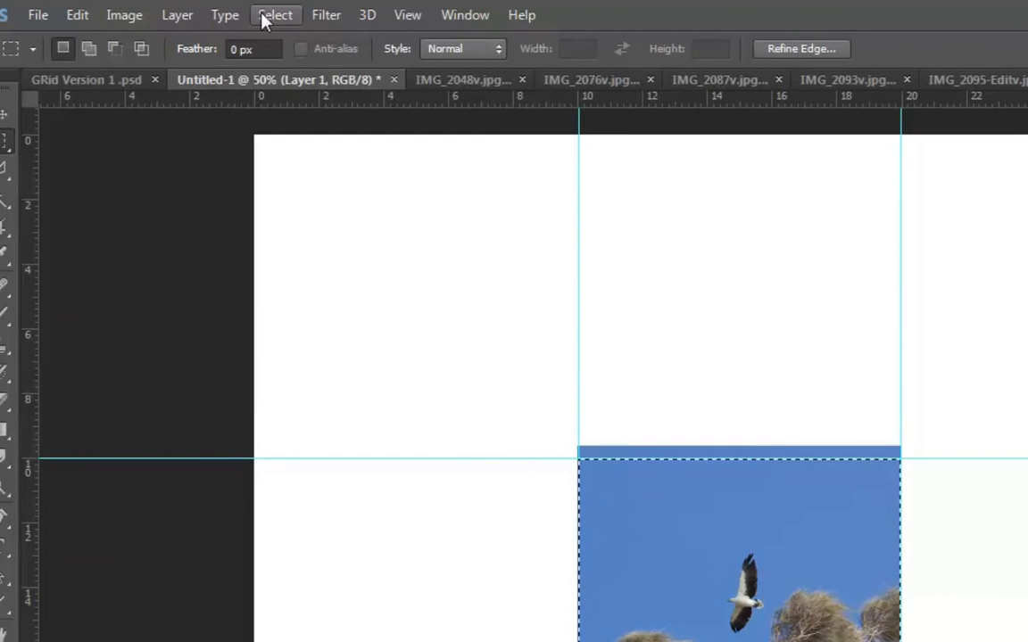
click(272, 15)
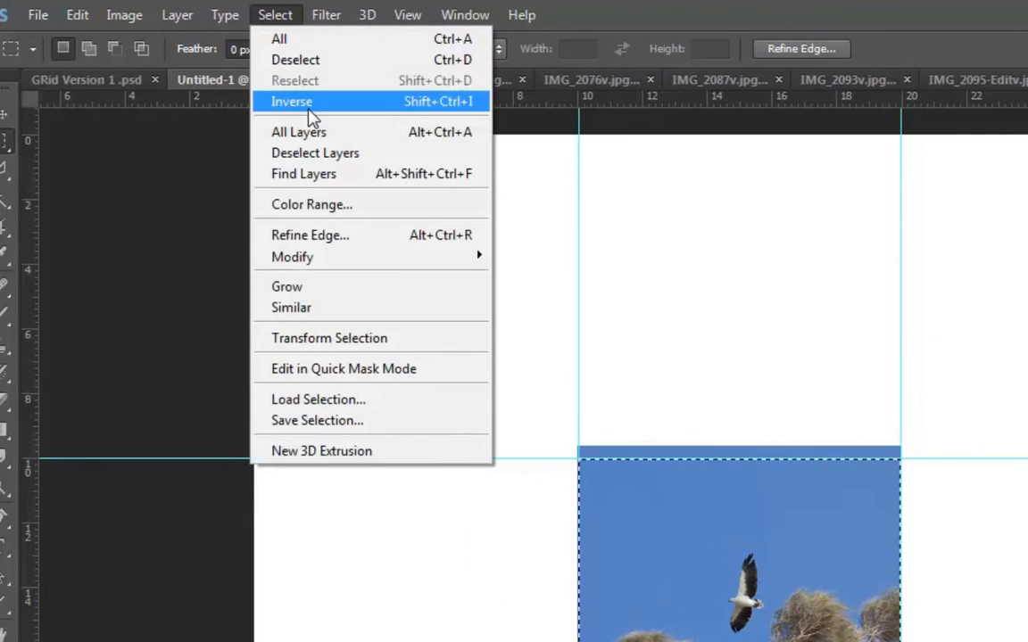
click(454, 103)
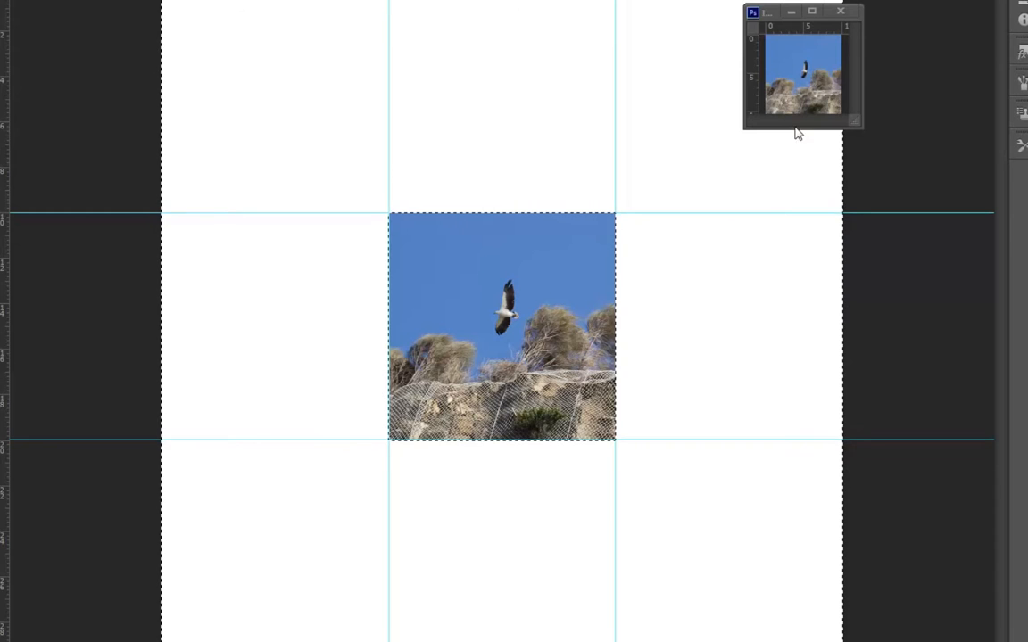
- Move the bird photo to the upper-left grid cell and, after clearing the selection, place it back in the centre cell
drag(580, 352, 352, 125)
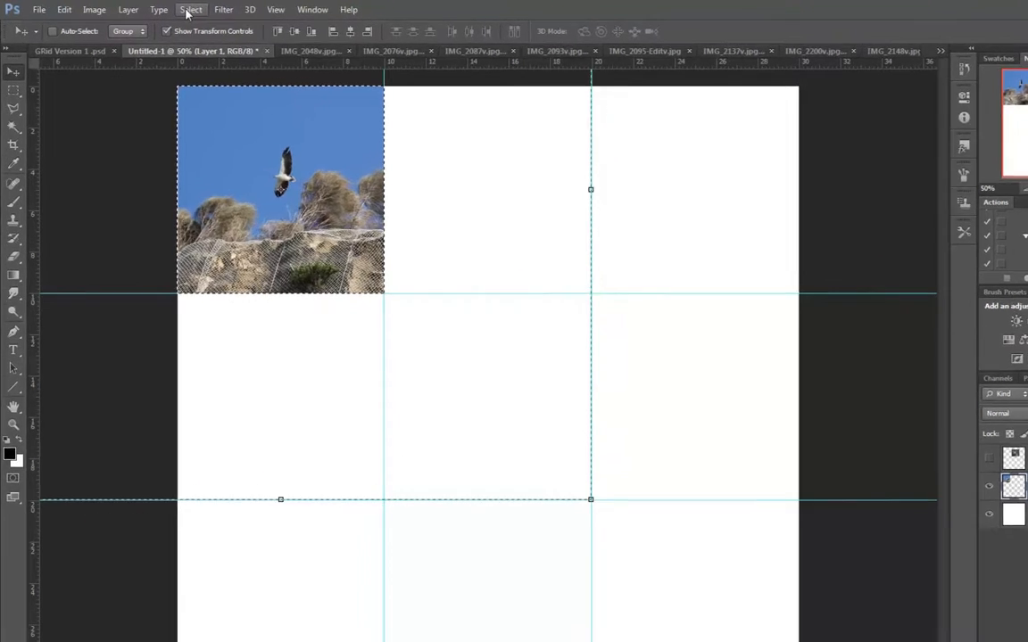
click(166, 8)
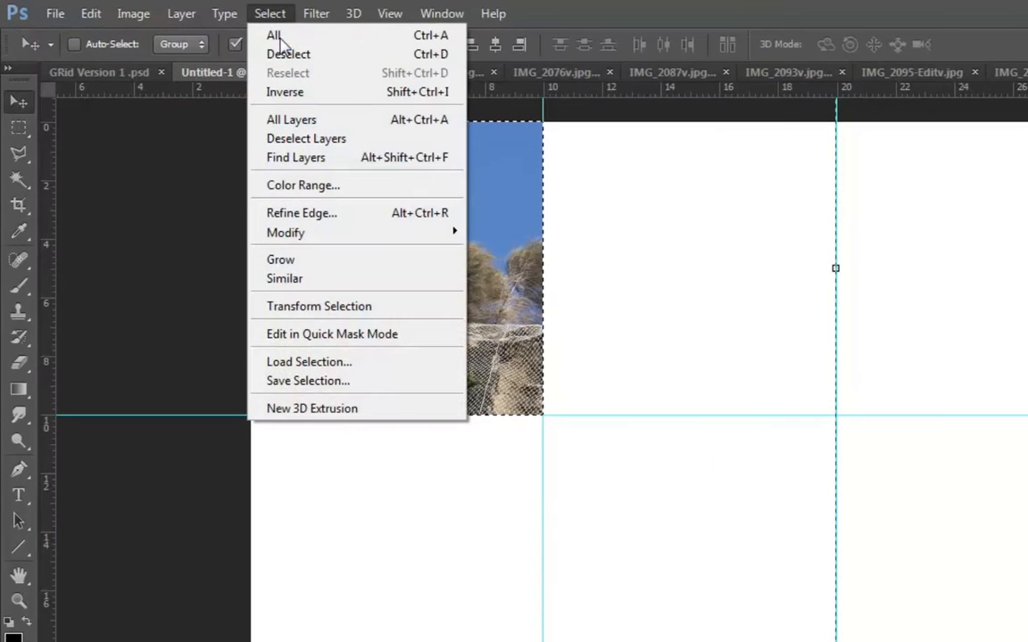
click(178, 33)
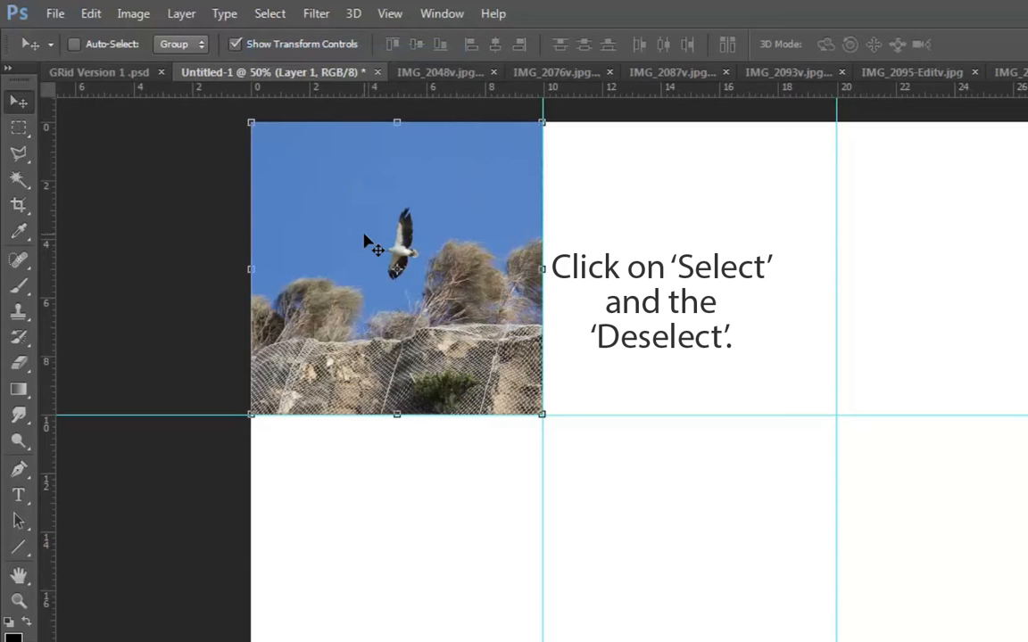
drag(406, 234, 699, 607)
drag(732, 528, 713, 520)
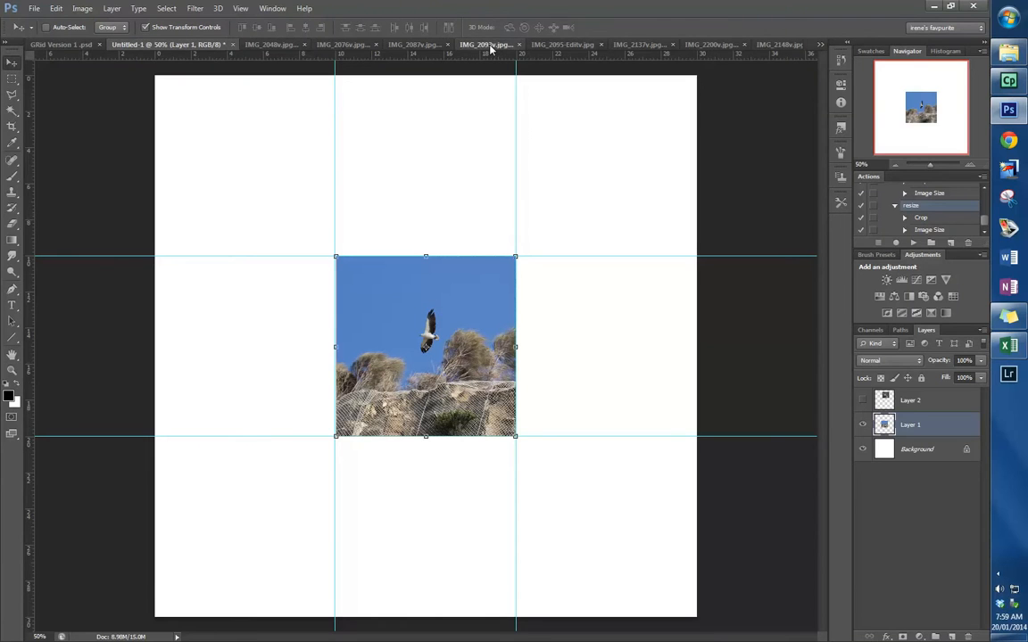
- Draw a rectangular marquee selection across the full width and roughly the upper three-quarters of the bridge photo IMG_2093v.jpg
click(796, 73)
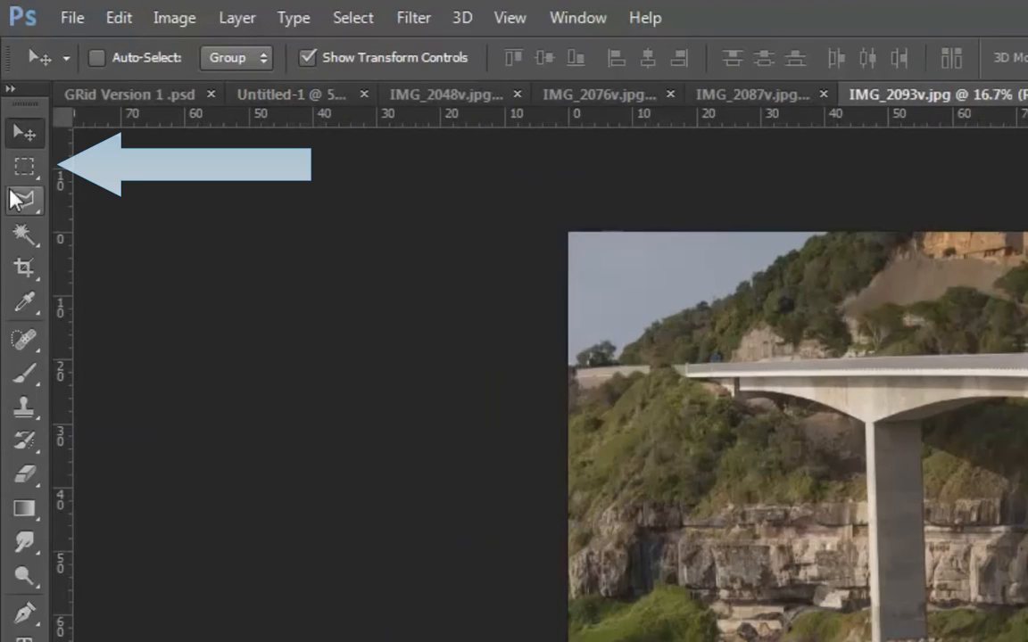
click(25, 167)
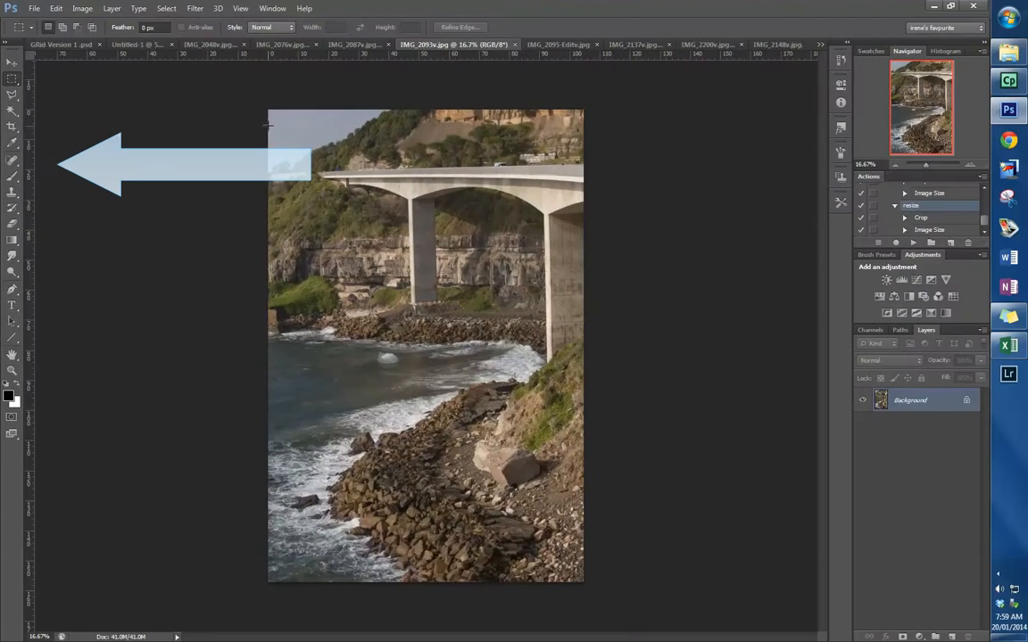
drag(268, 109, 602, 466)
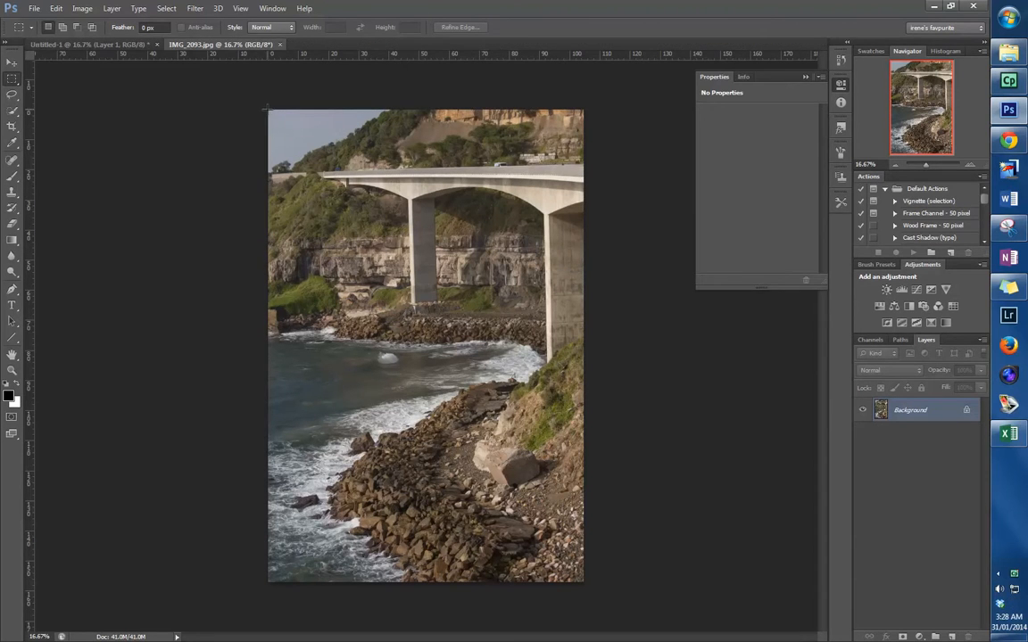
drag(268, 109, 611, 442)
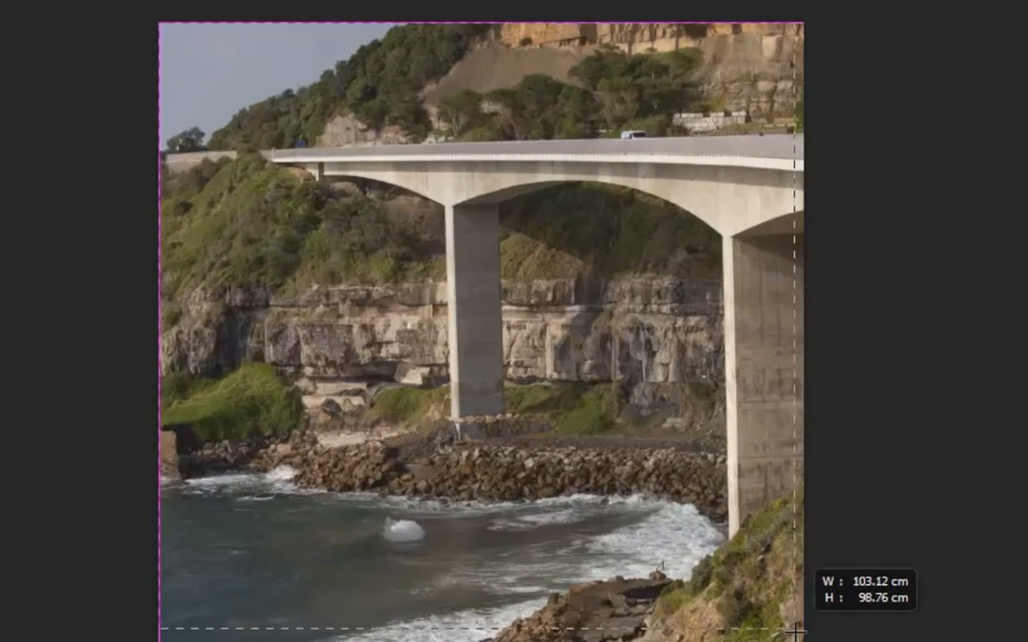
drag(794, 630, 803, 641)
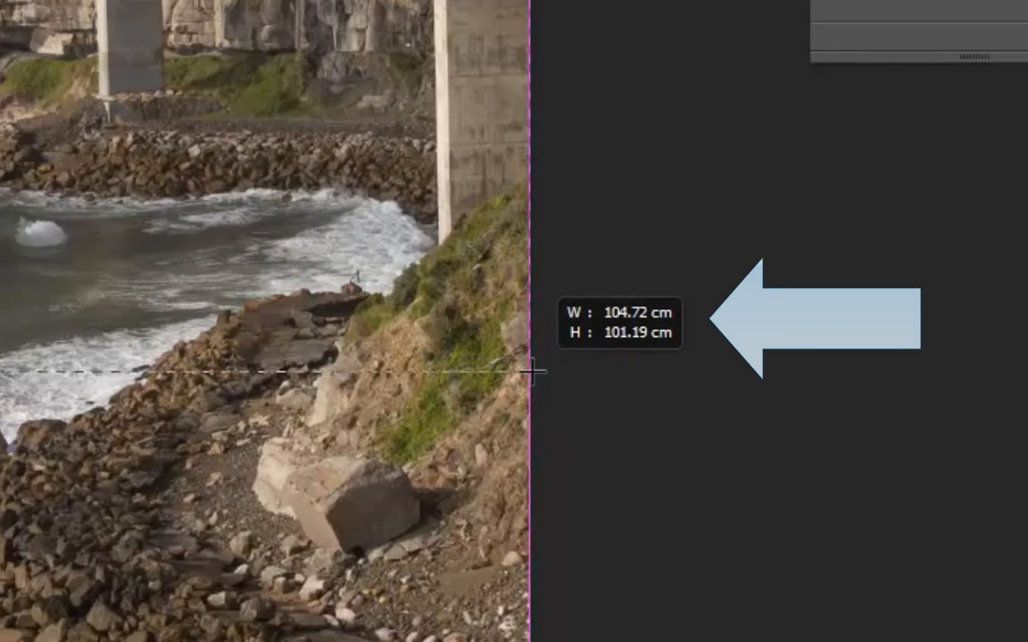
drag(533, 371, 542, 393)
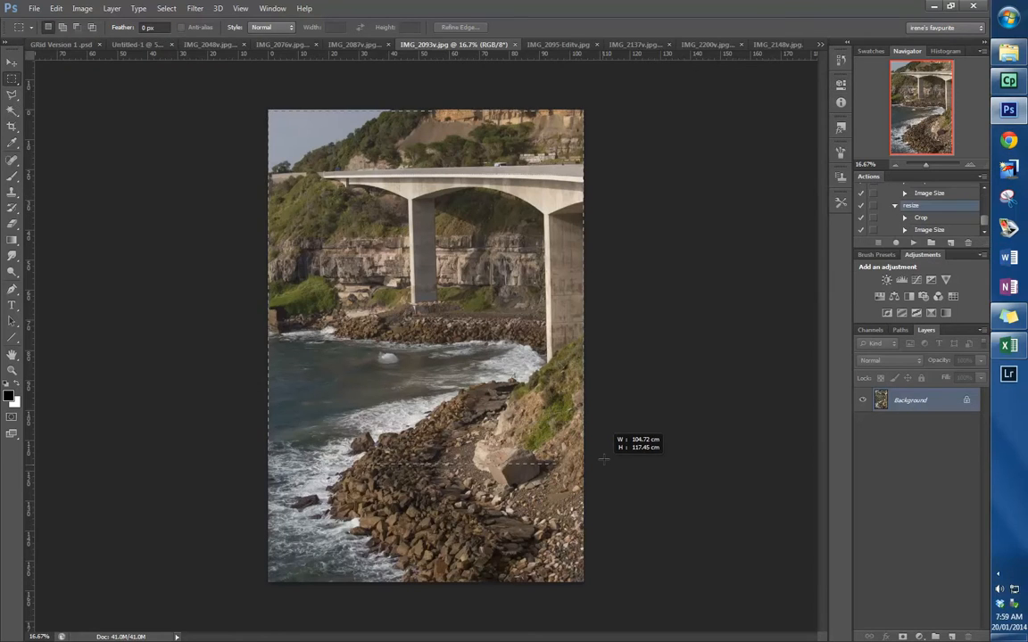
drag(603, 456, 606, 453)
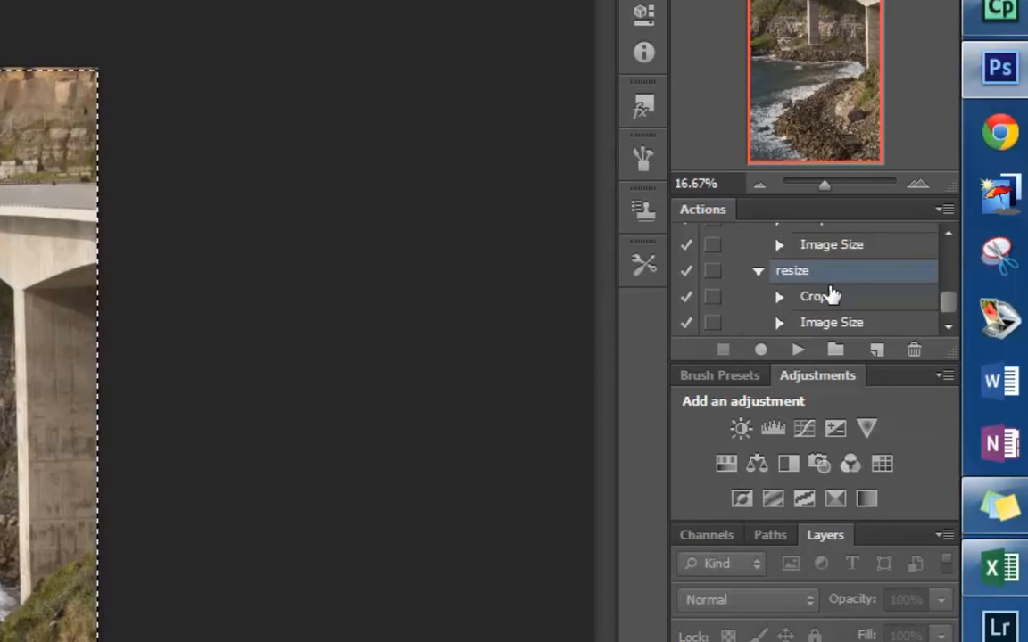
- Play the most recently recorded resize action on the bridge photo IMG_2093v.jpg
click(758, 270)
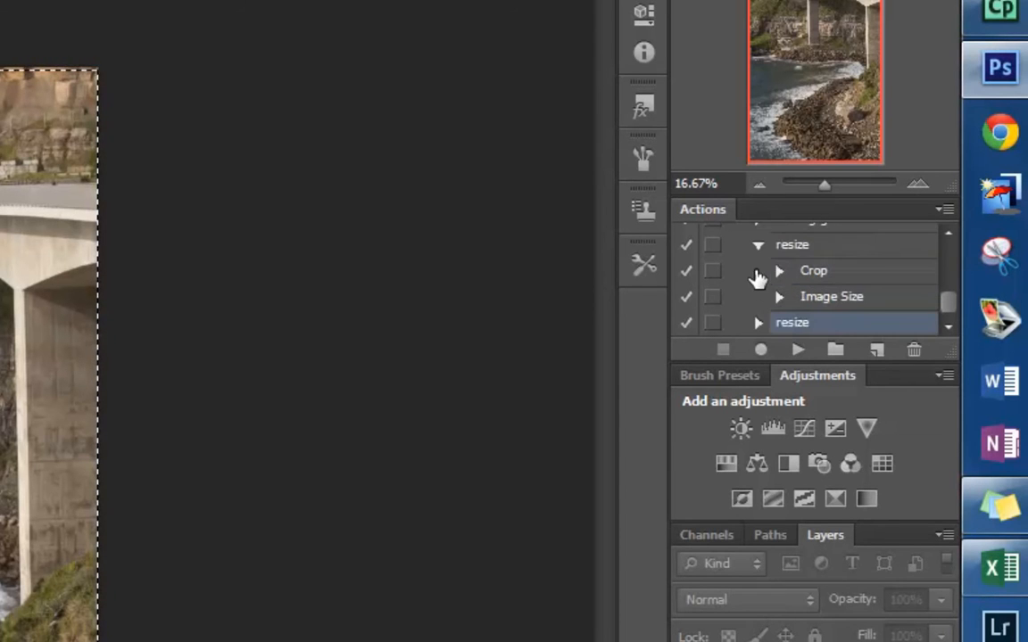
click(758, 323)
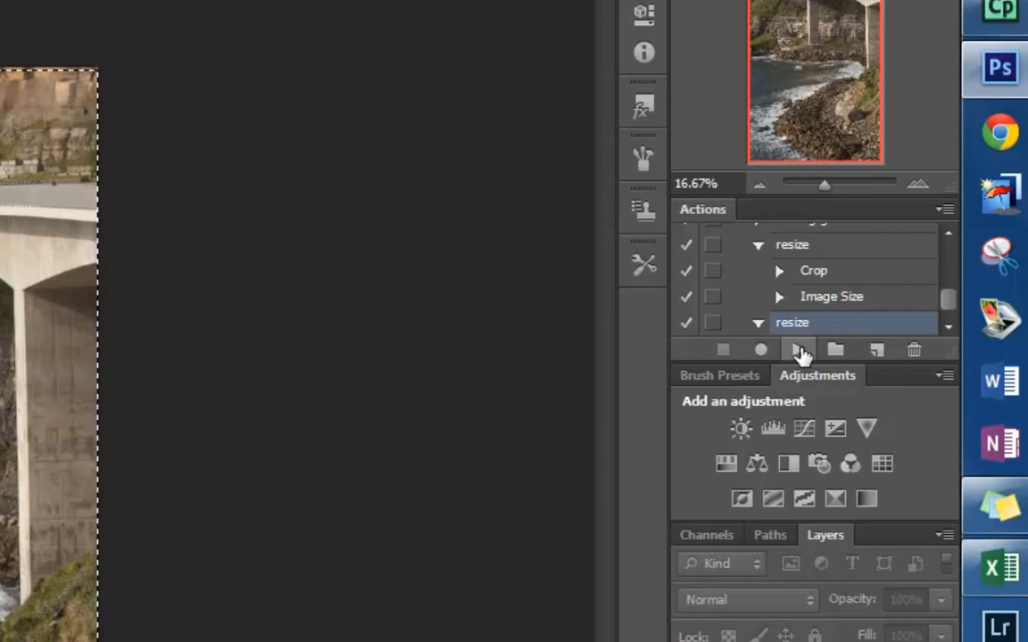
click(798, 351)
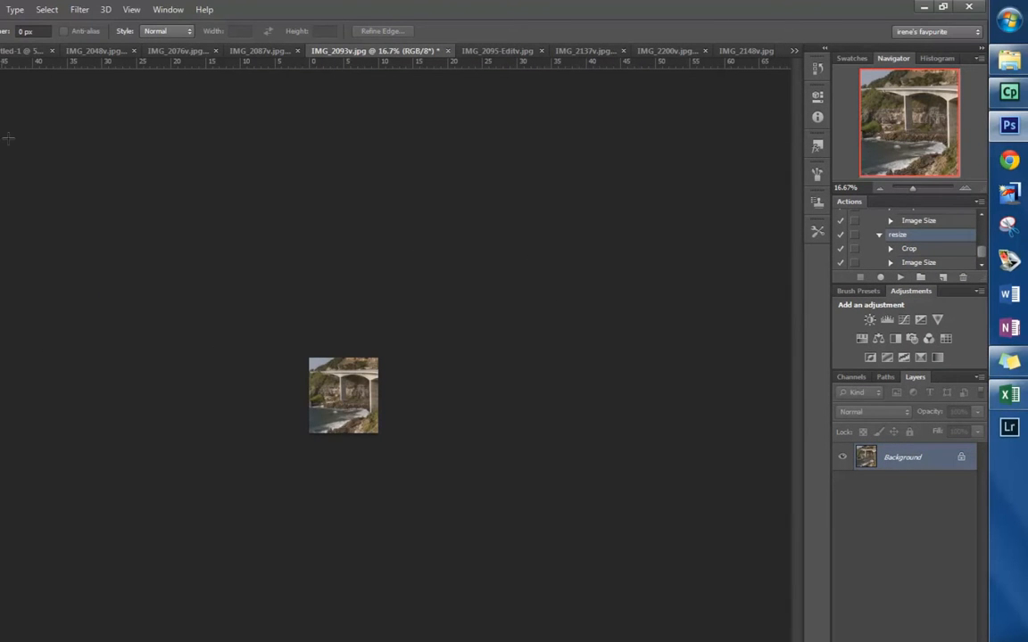
- Check the bridge photo's document size and resolution in Image Size
click(170, 17)
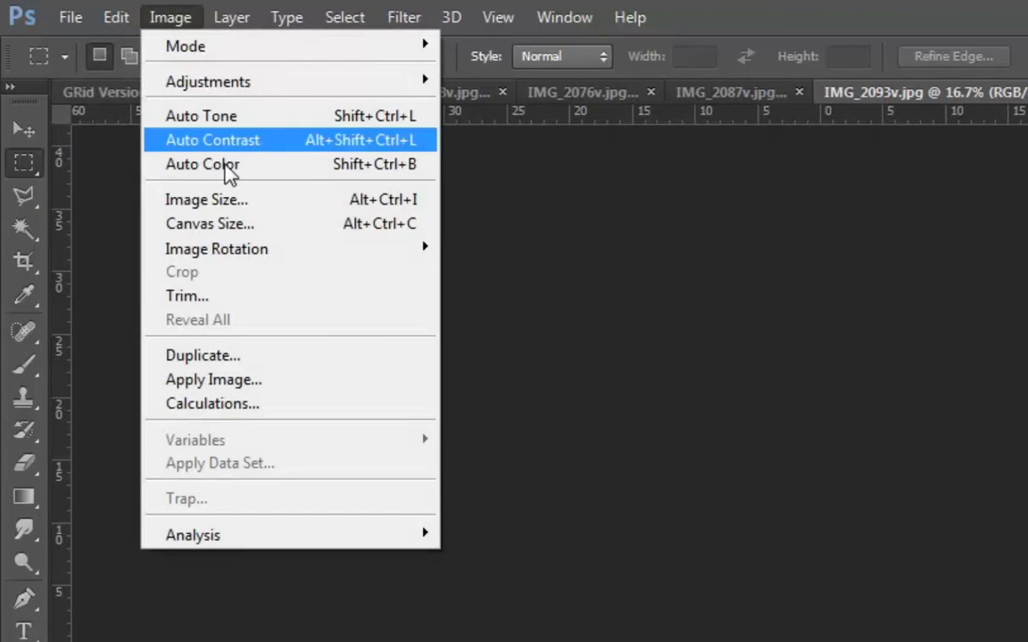
click(234, 205)
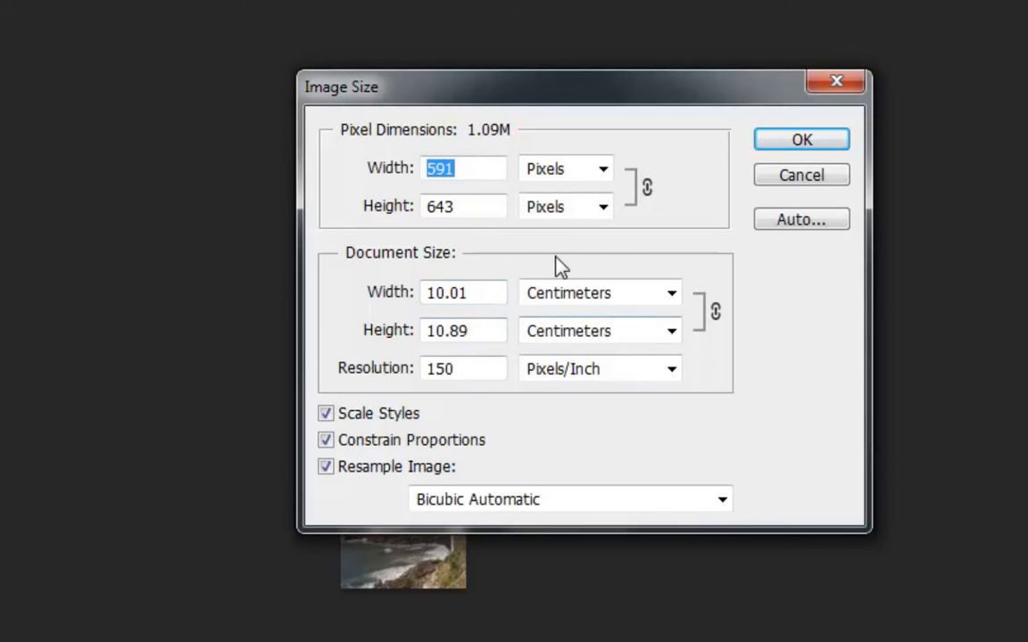
click(819, 146)
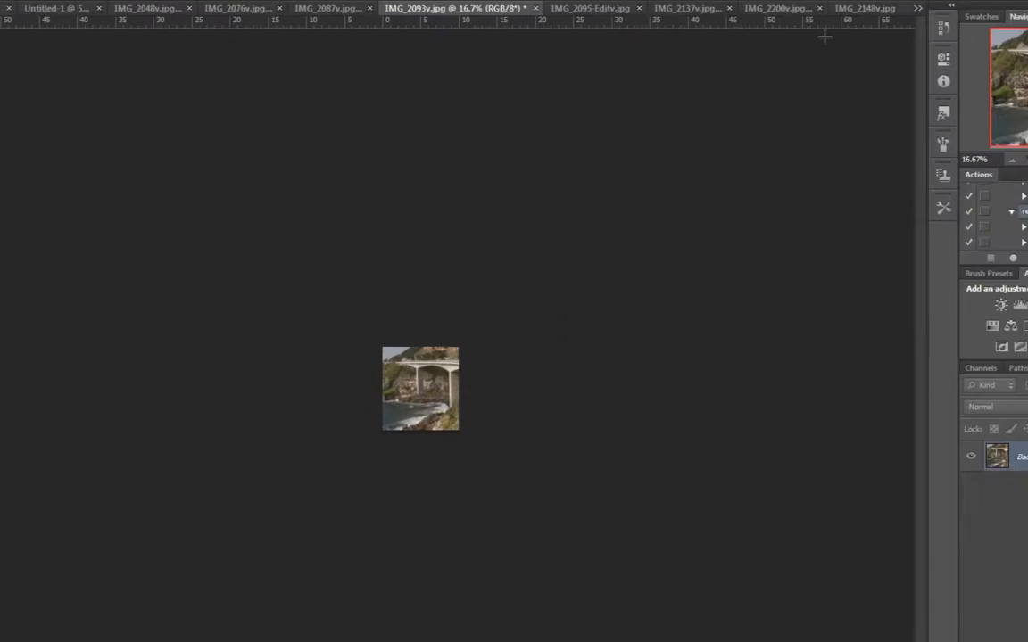
- Float the bridge photo IMG_2093v.jpg in its own window and copy it with the Move tool into the grid's middle-right cell
drag(438, 49, 485, 101)
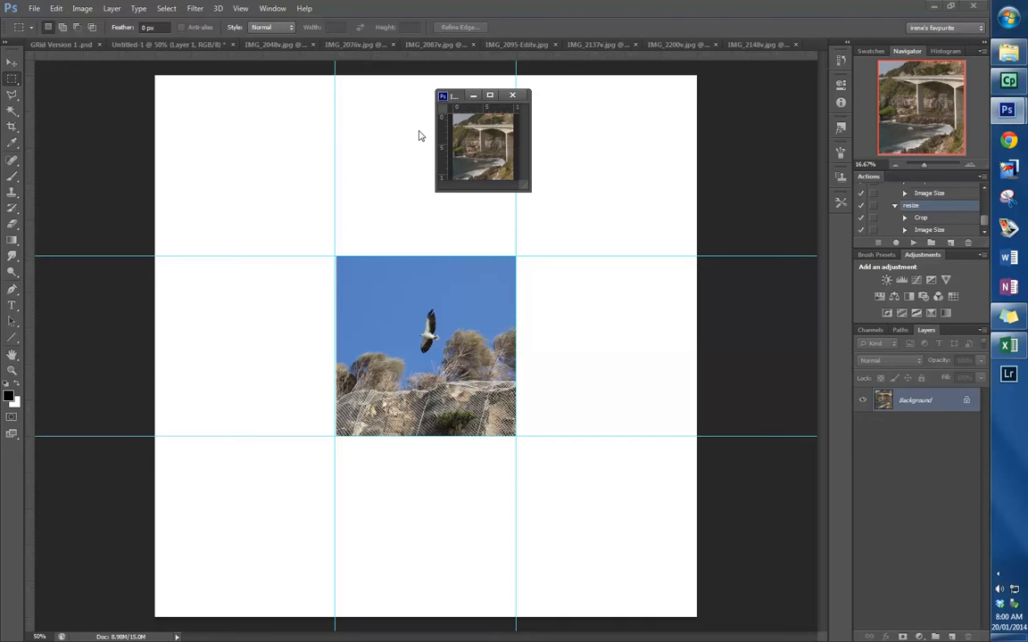
click(12, 63)
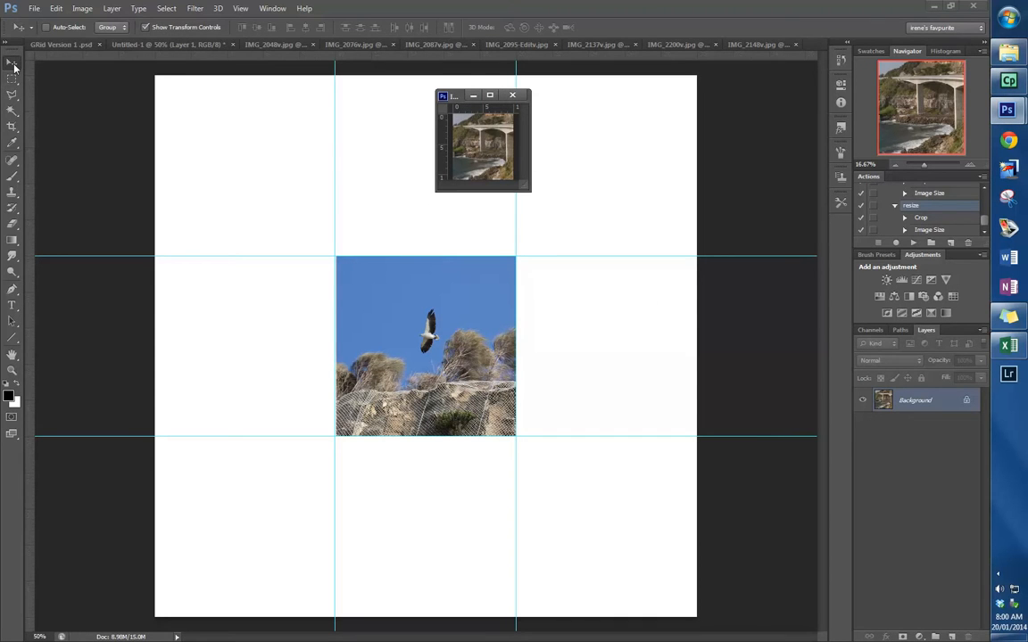
drag(493, 164, 485, 205)
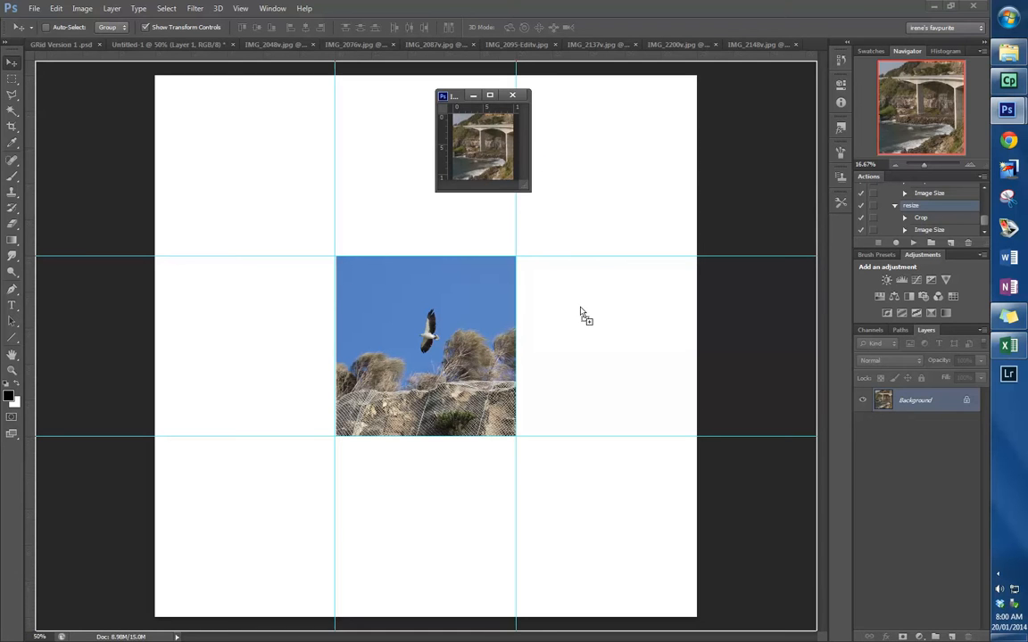
drag(582, 308, 584, 309)
drag(606, 351, 650, 382)
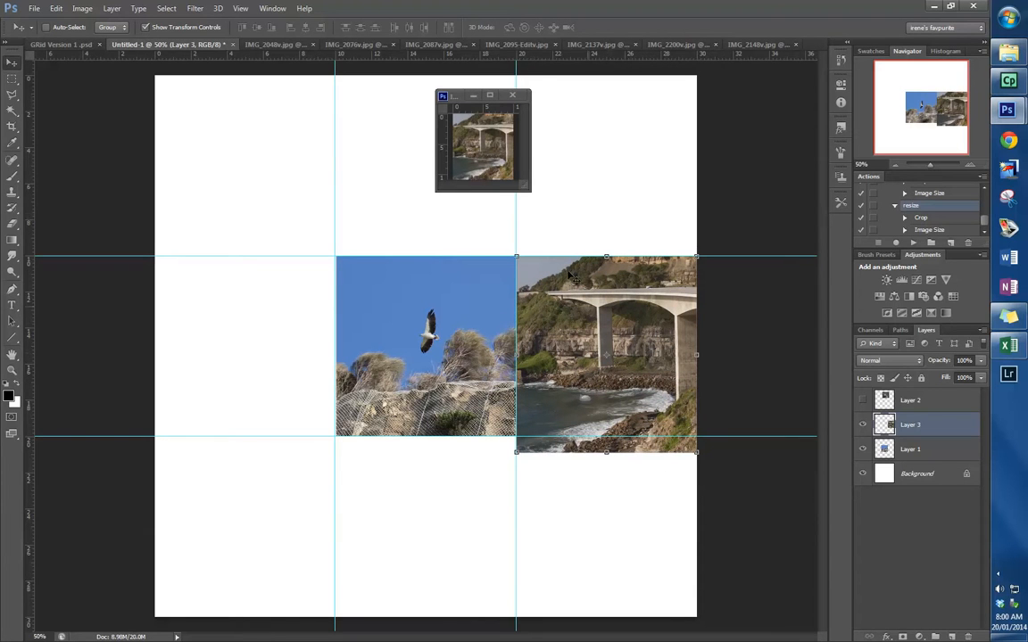
- Close the bridge photo file IMG_2093v.jpg, saving its changes with the offered JPEG options
click(512, 94)
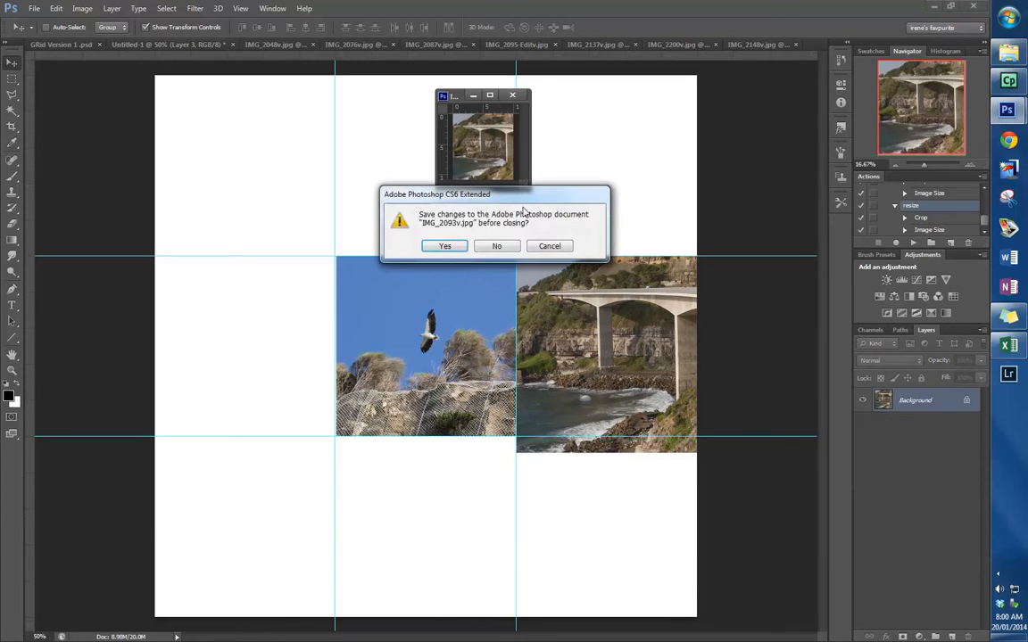
click(444, 247)
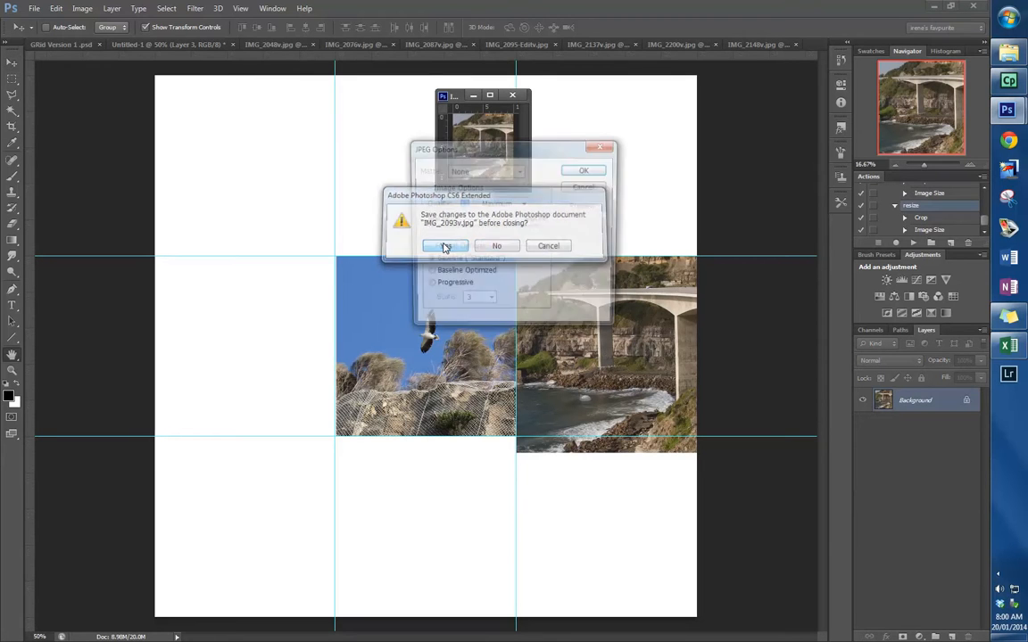
click(588, 168)
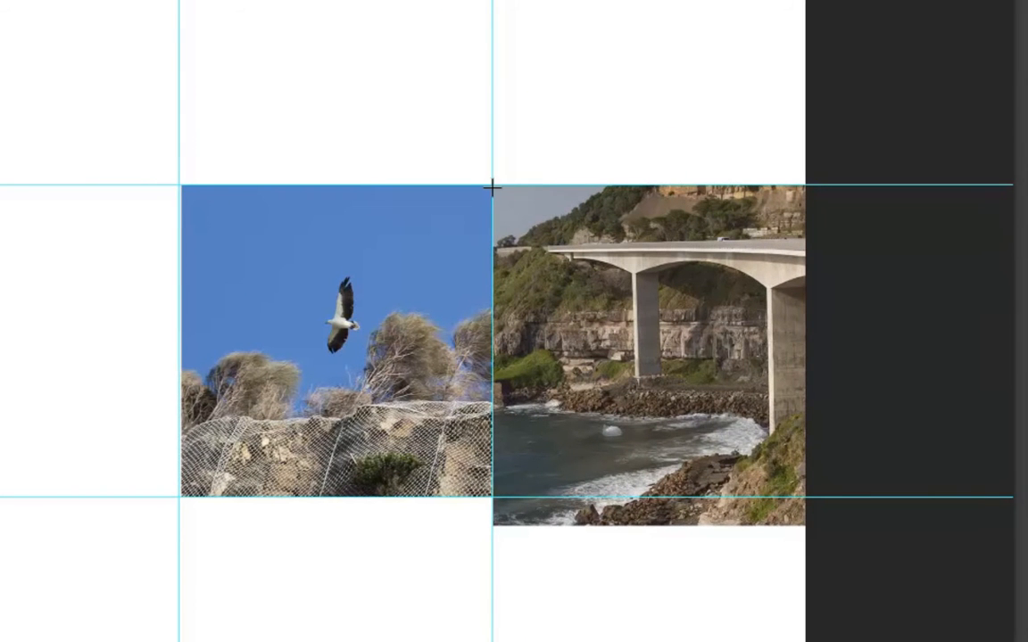
- Delete the part of the bridge photo outside the middle-right cell, deselect, and move the trimmed photo up to the upper-right cell
drag(493, 187, 819, 497)
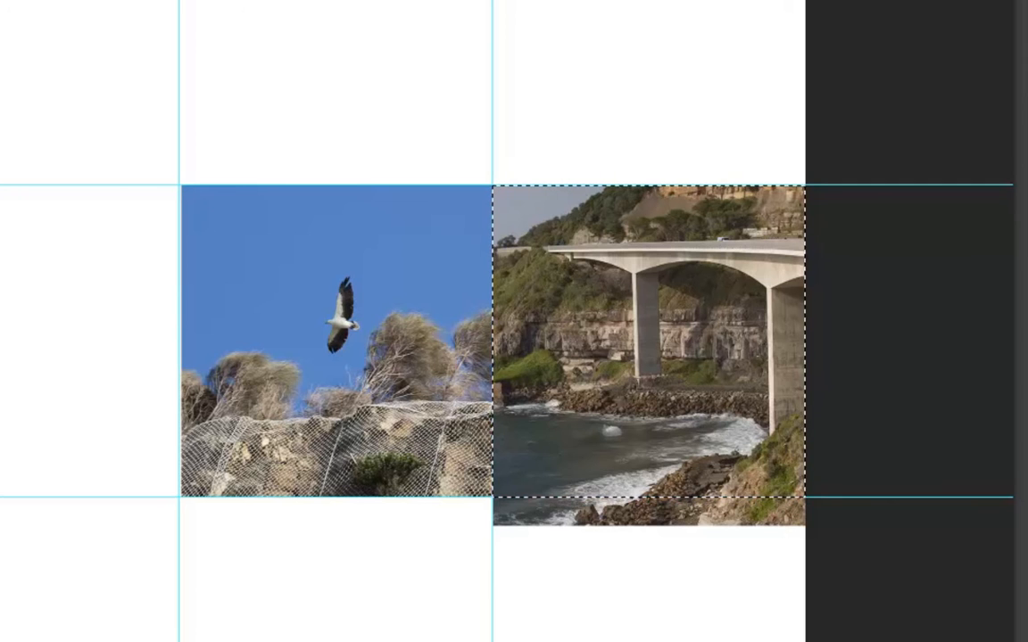
key(ctrl+shift+i)
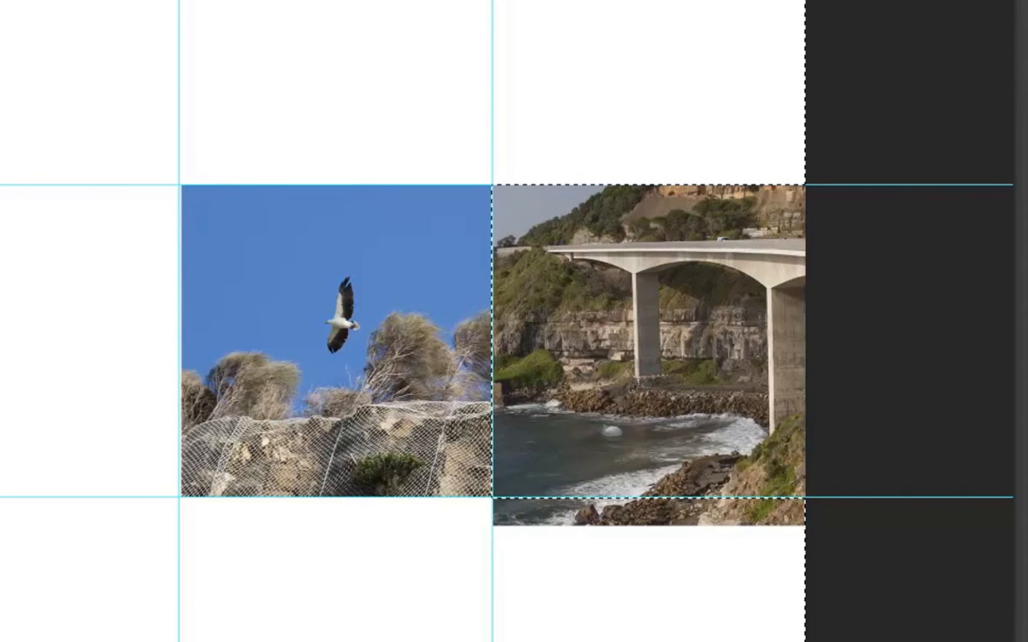
key(Delete)
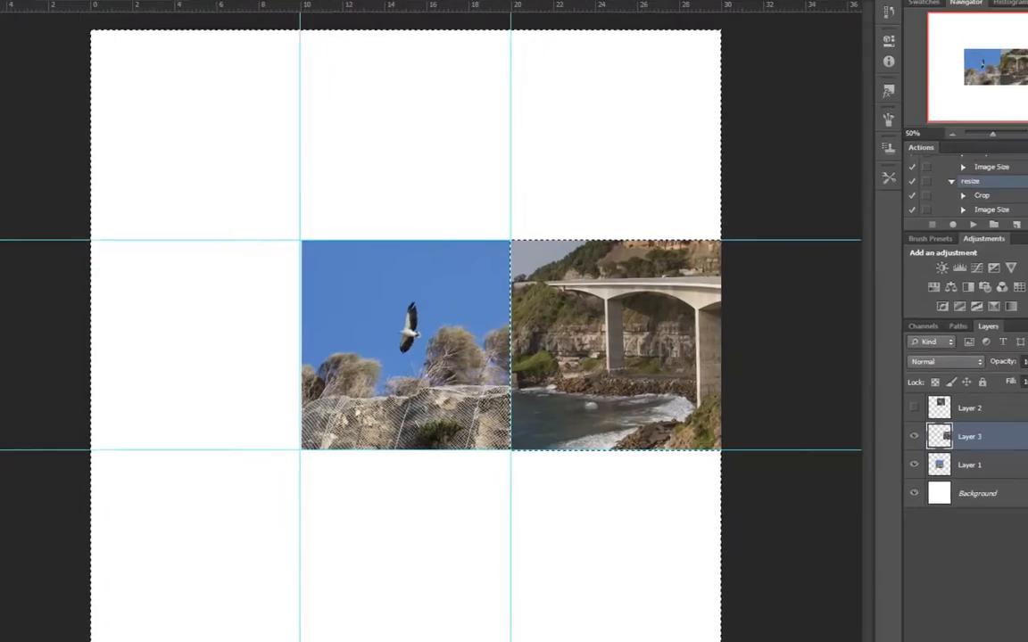
click(191, 9)
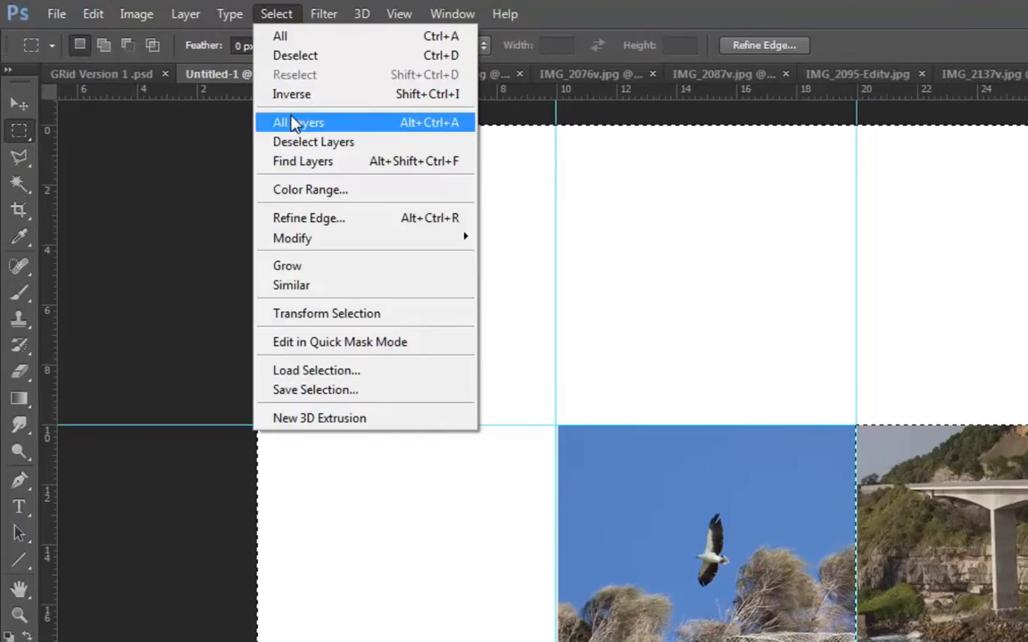
click(295, 57)
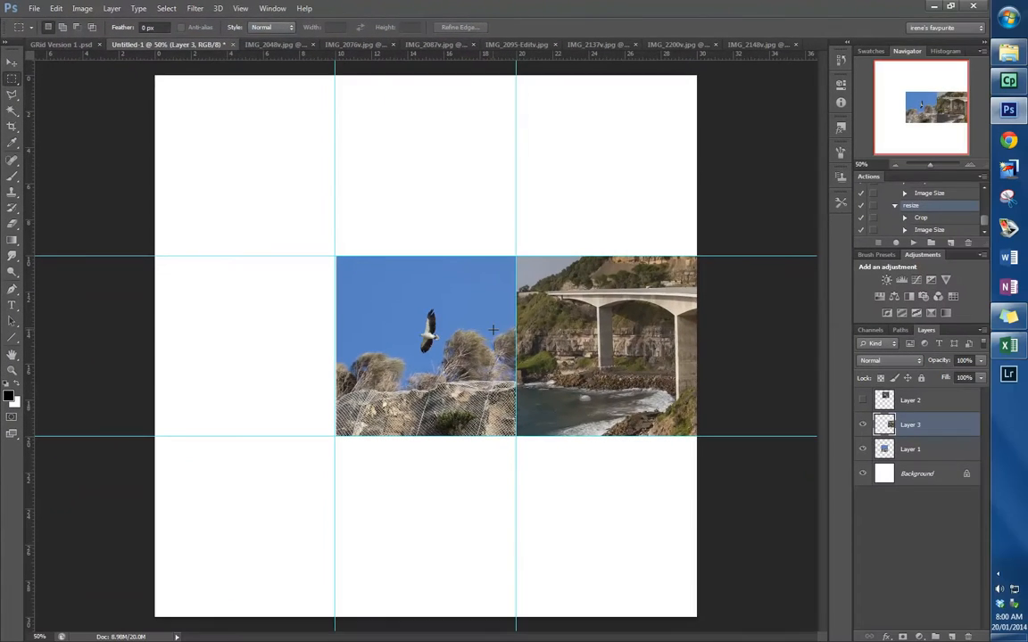
key(v)
drag(590, 346, 589, 163)
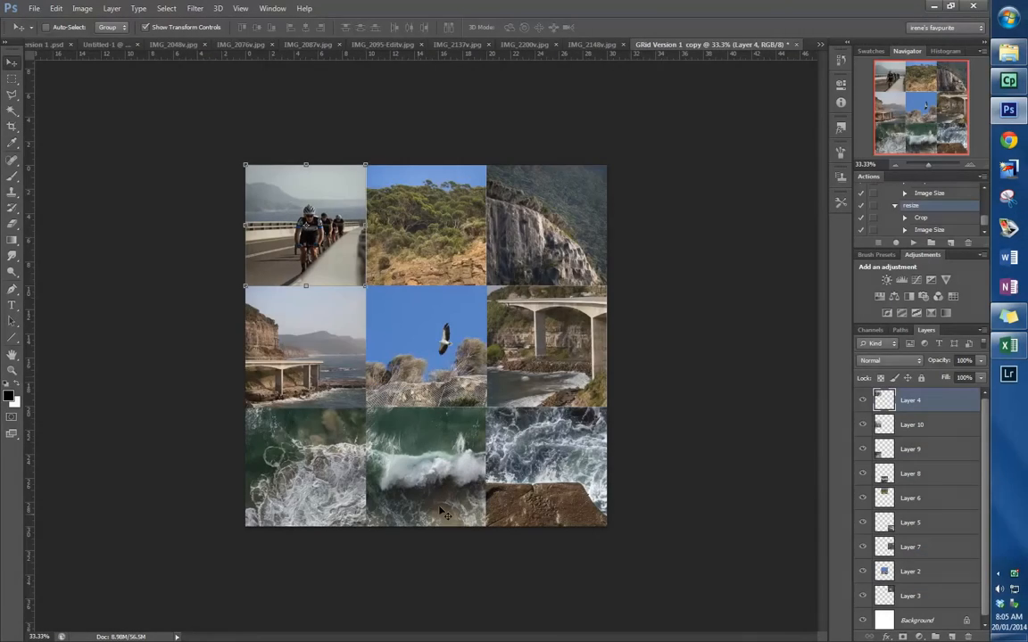
- Select several photo layers of the completed nine-photo grid one after another to examine which cell each layer fills
click(923, 547)
click(928, 498)
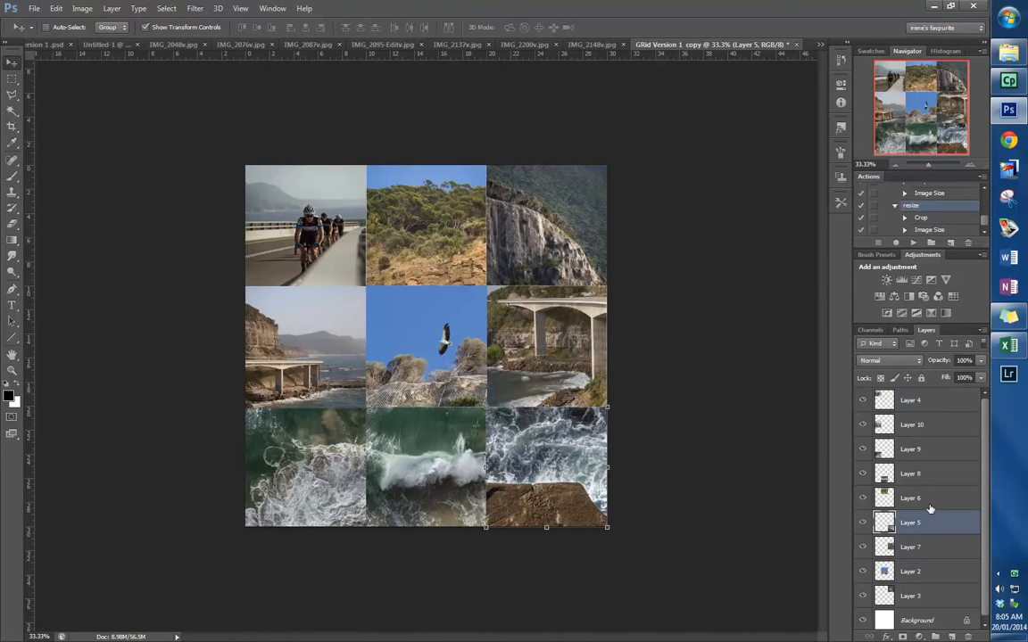
click(928, 475)
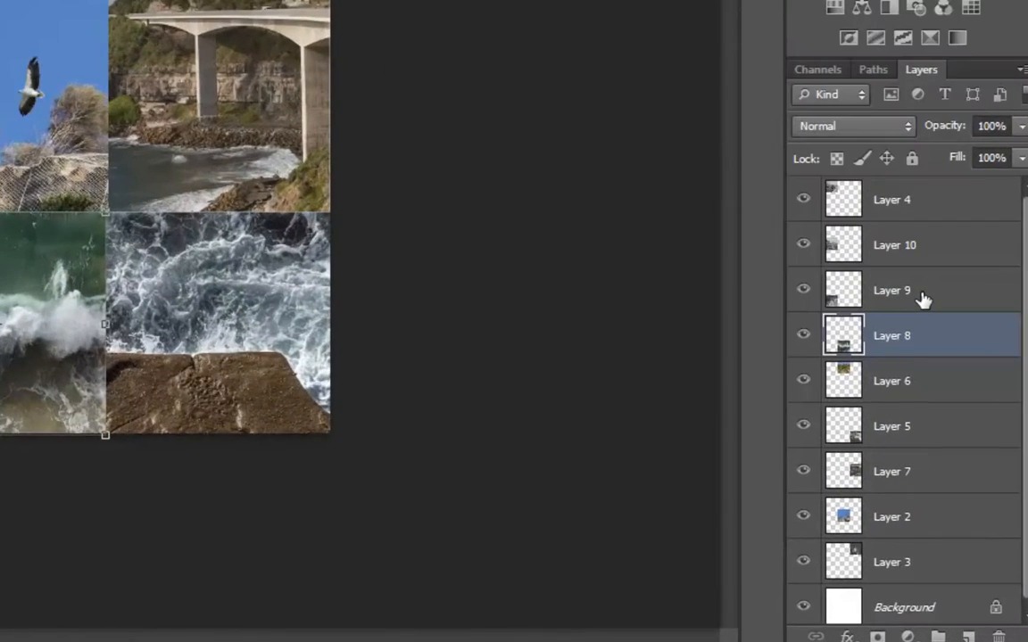
click(924, 300)
click(932, 233)
click(914, 205)
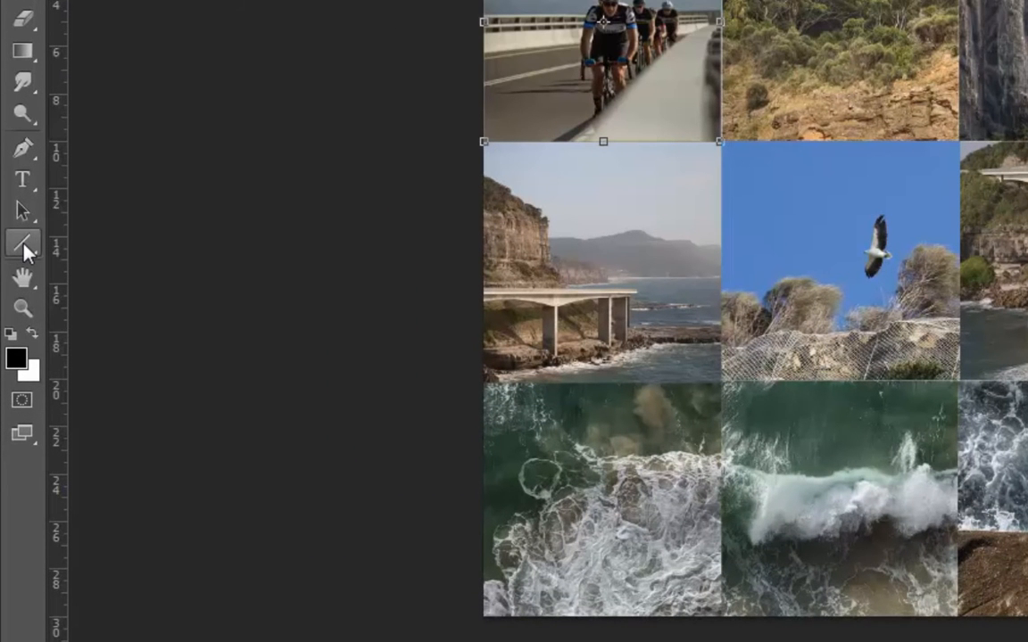
- Draw a black vertical line with the Line tool over the full canvas height between the first and second photo columns
click(23, 242)
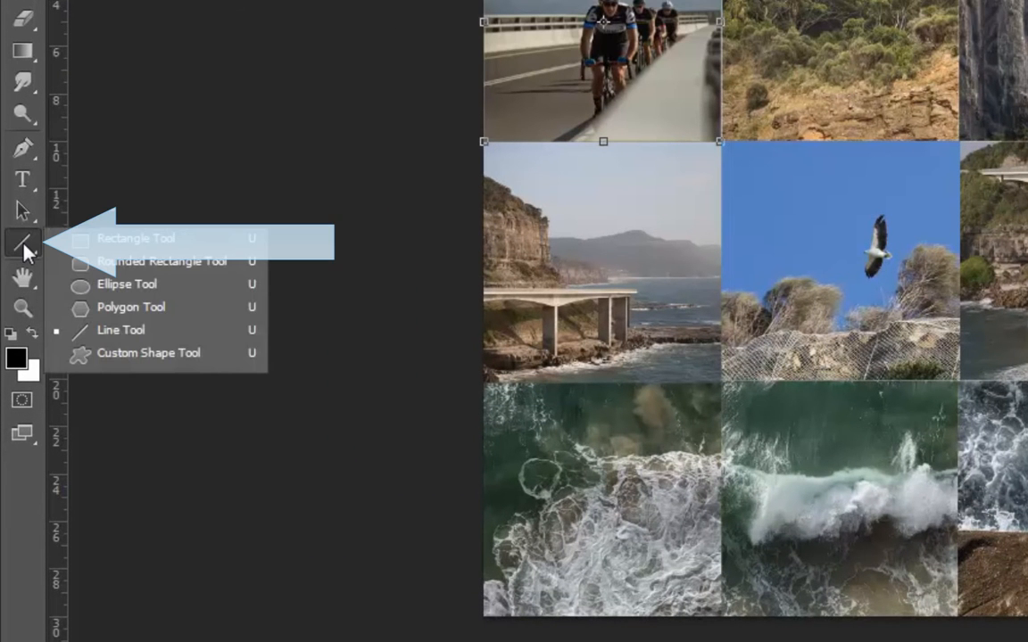
click(116, 330)
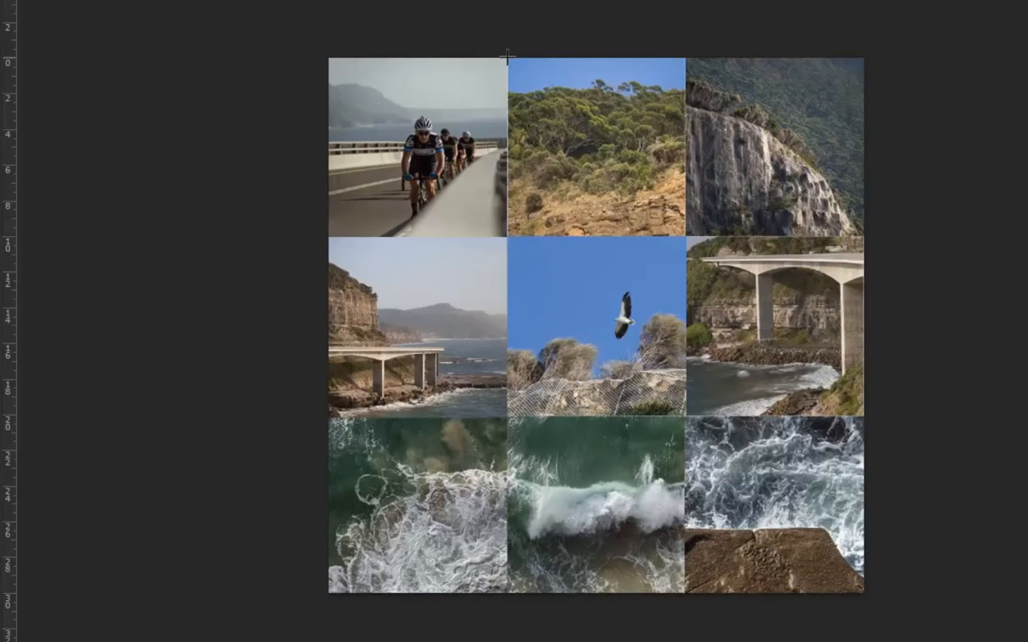
drag(499, 60, 499, 594)
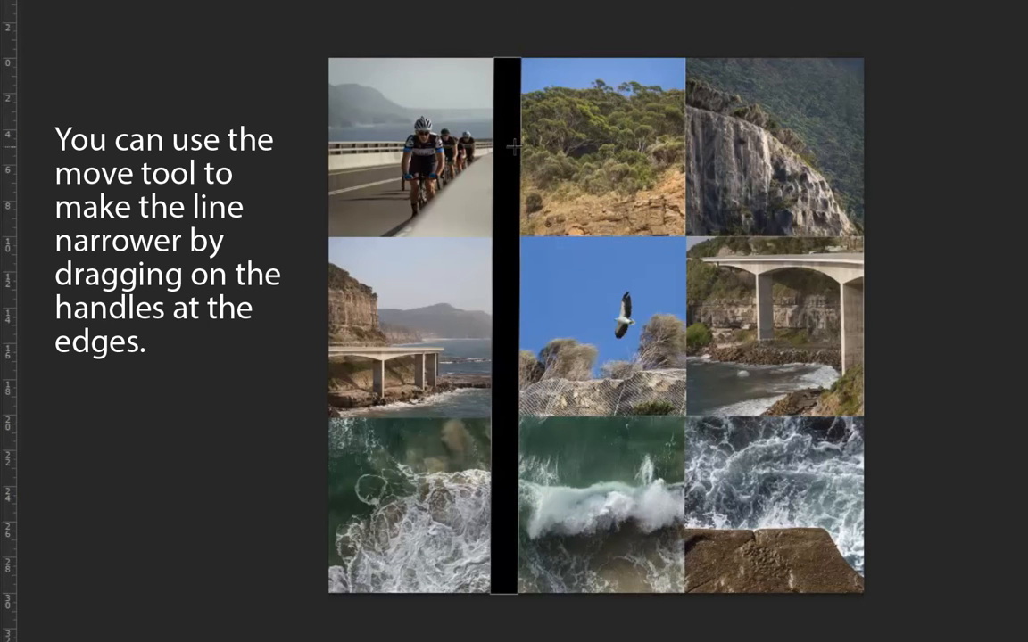
- Narrow the vertical black line to a thin divider and centre it on the boundary between the first and second columns
key(v)
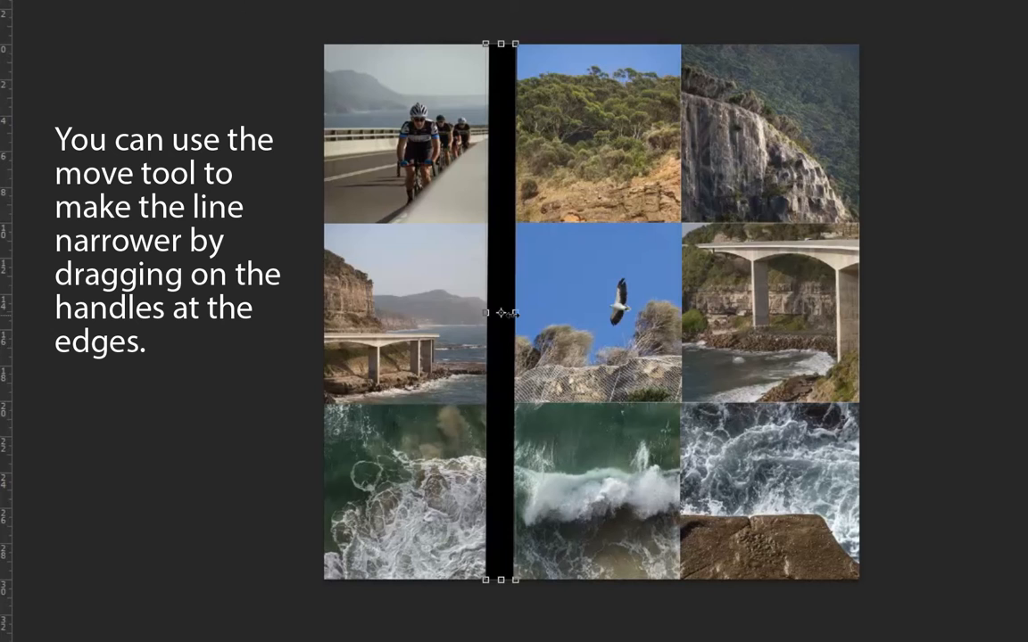
drag(516, 312, 488, 313)
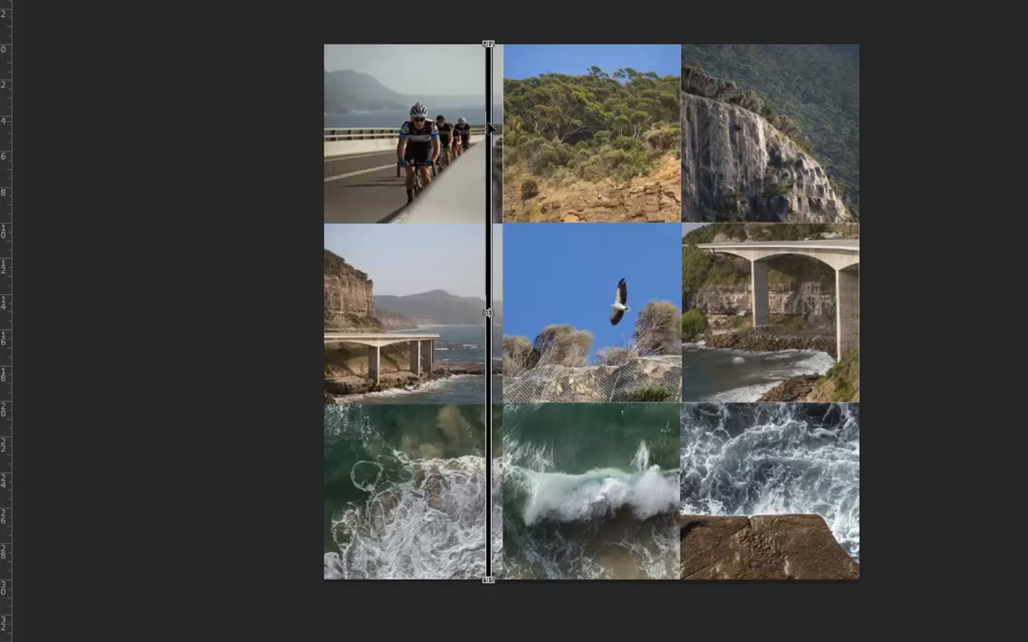
drag(489, 130, 503, 134)
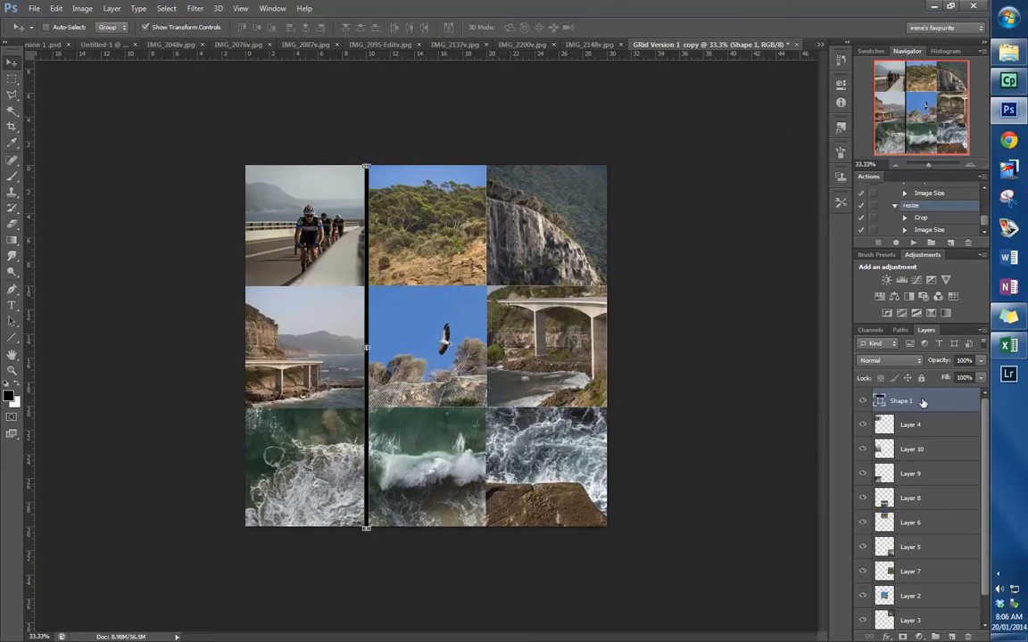
- Duplicate the Shape 1 line layer and move the copy onto the boundary between the second and third photo columns
right_click(919, 404)
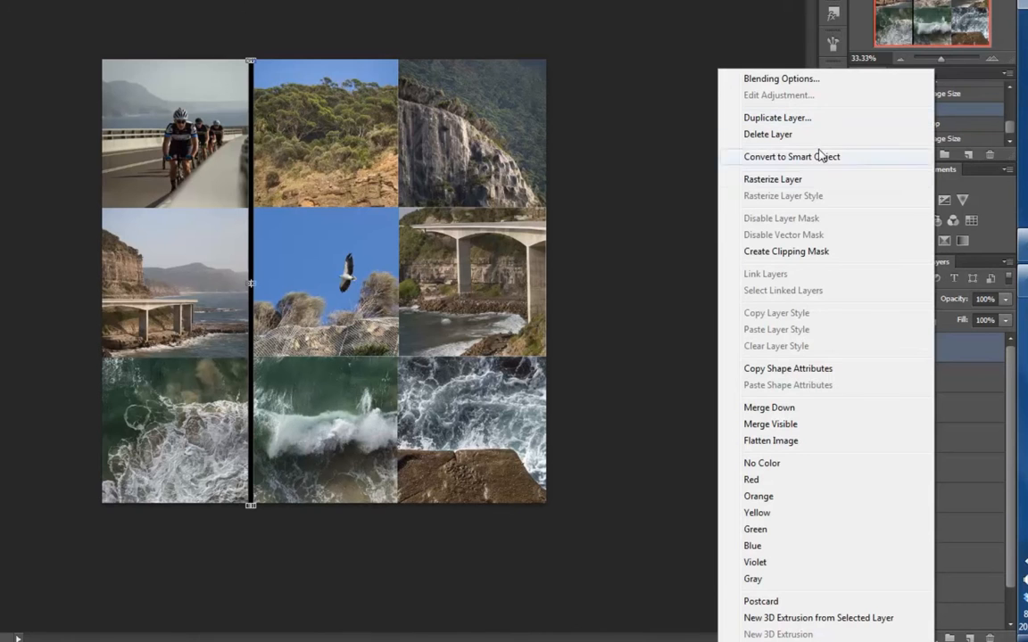
click(814, 119)
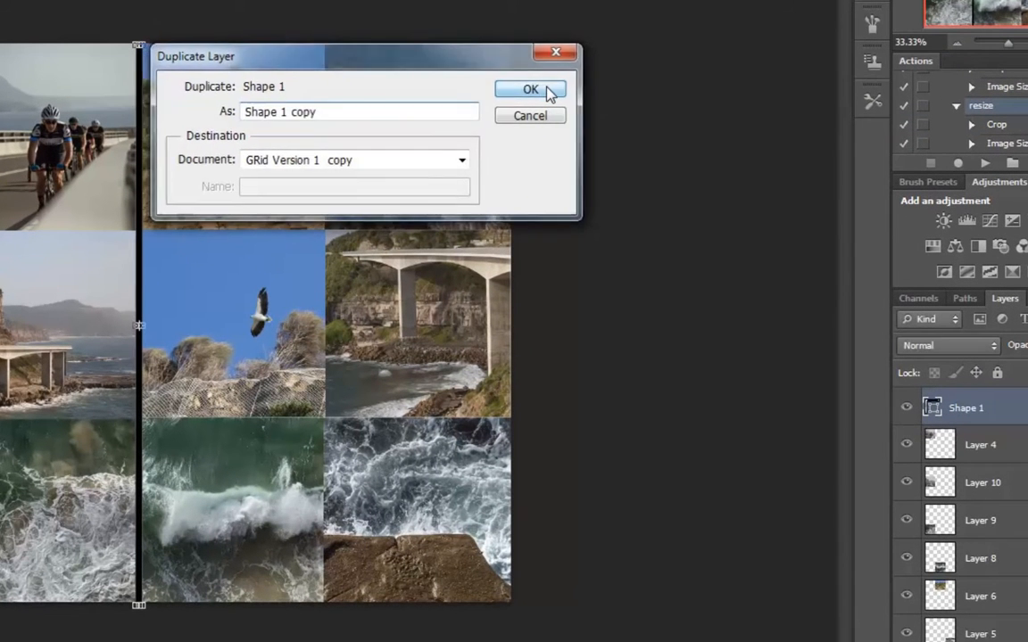
click(562, 95)
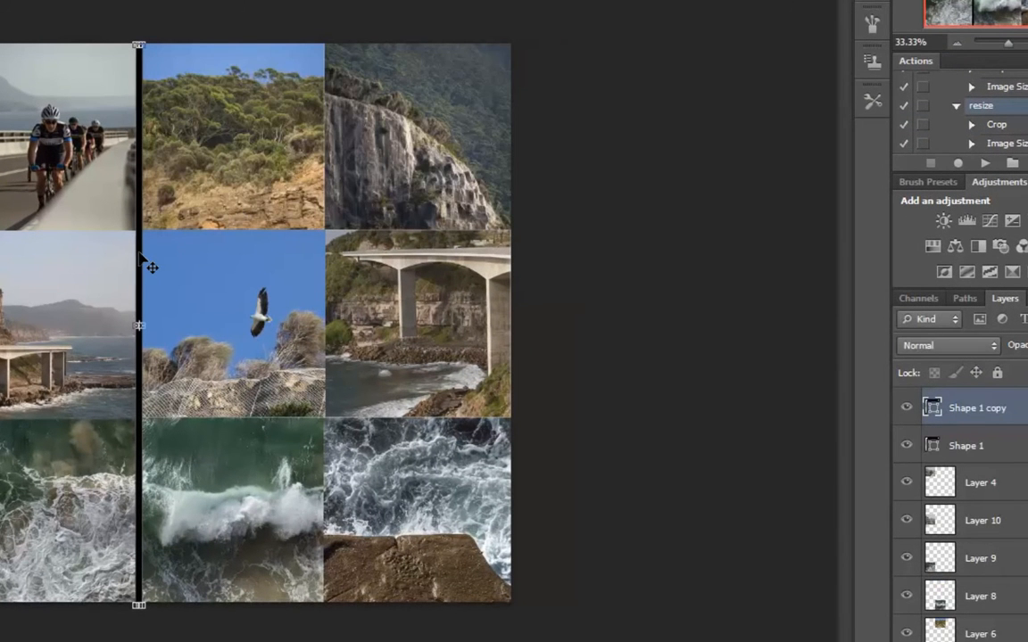
drag(152, 268, 322, 254)
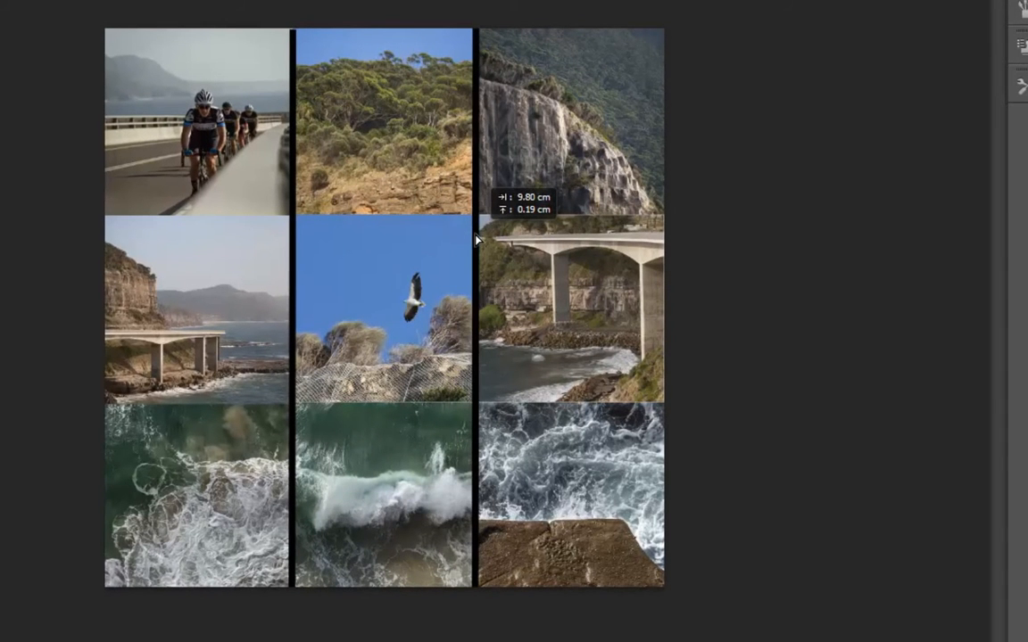
drag(476, 239, 475, 239)
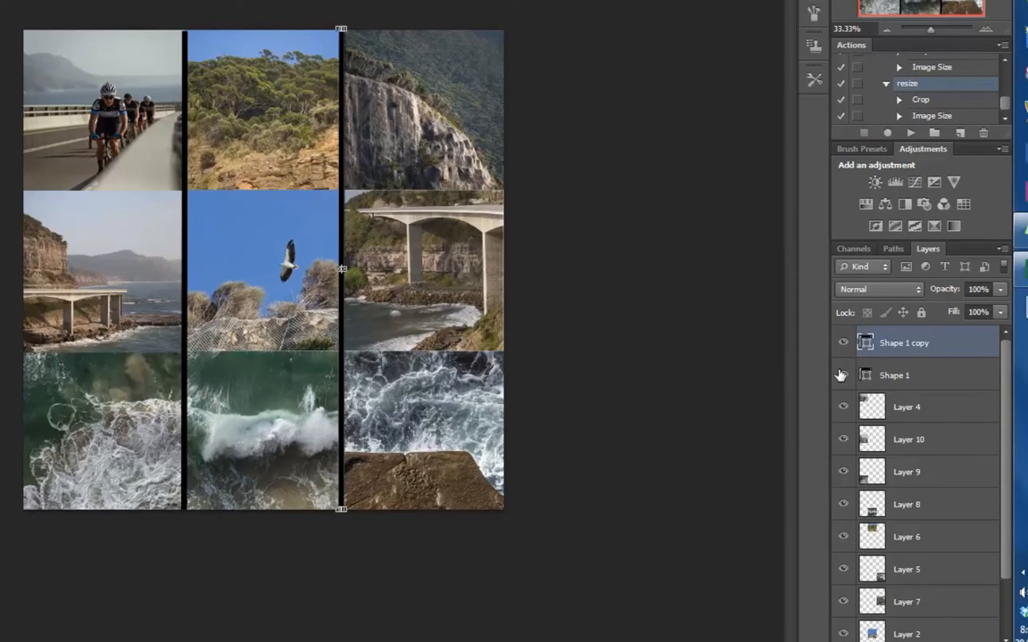
- Duplicate the Shape 1 copy layer, rotate the new line to horizontal and place it between the middle and bottom photo rows
right_click(928, 345)
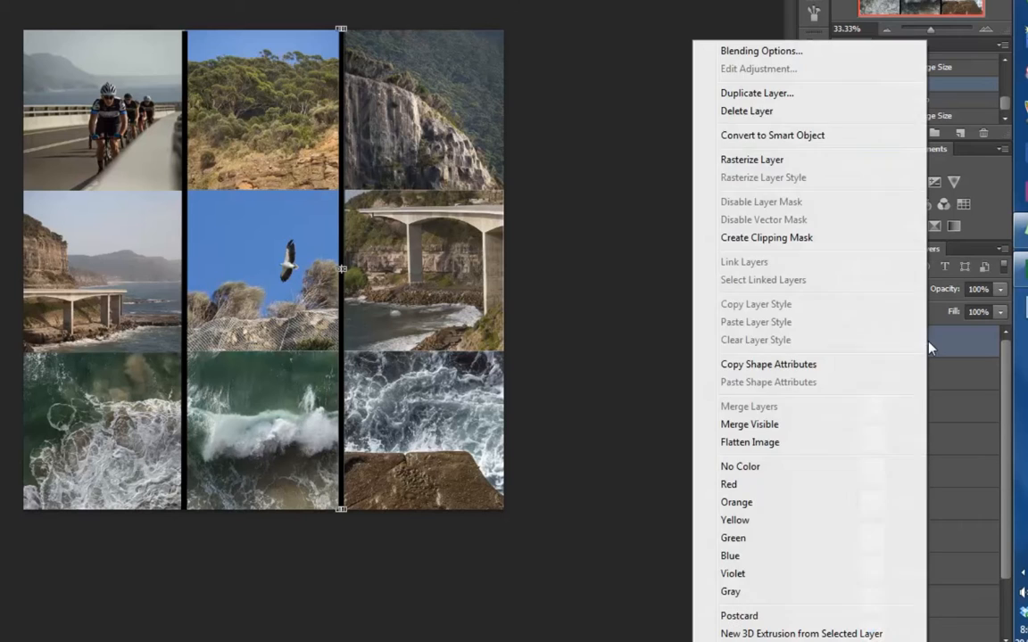
click(773, 94)
click(524, 69)
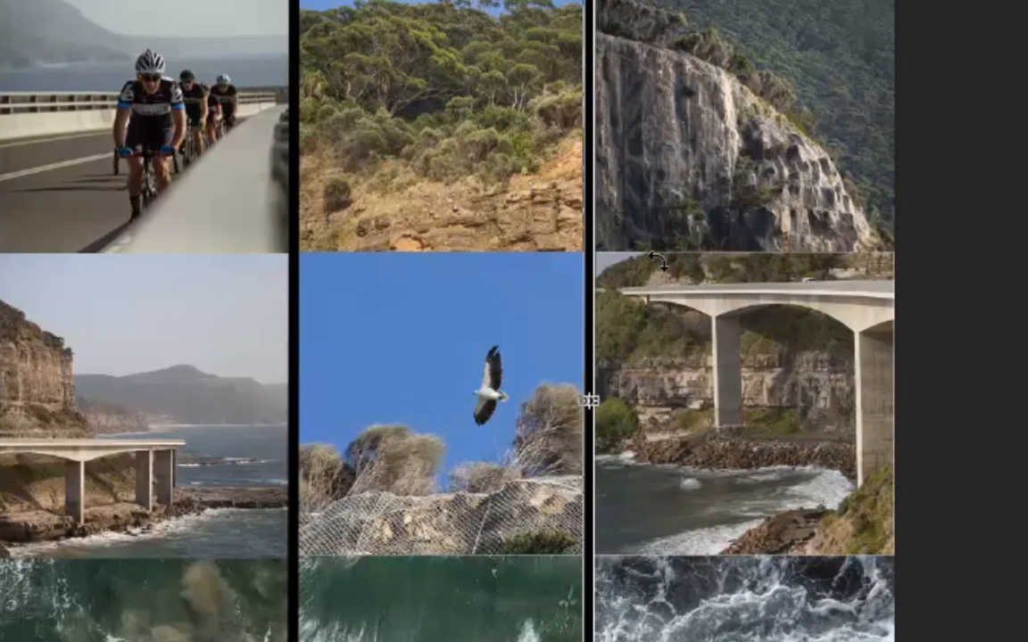
drag(656, 260, 377, 283)
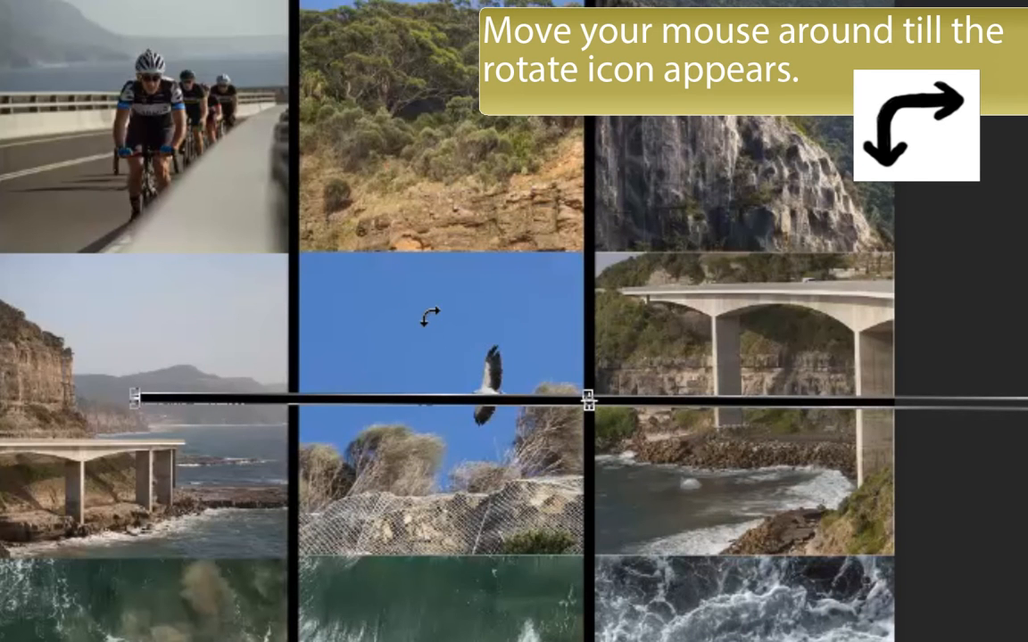
drag(688, 410, 534, 566)
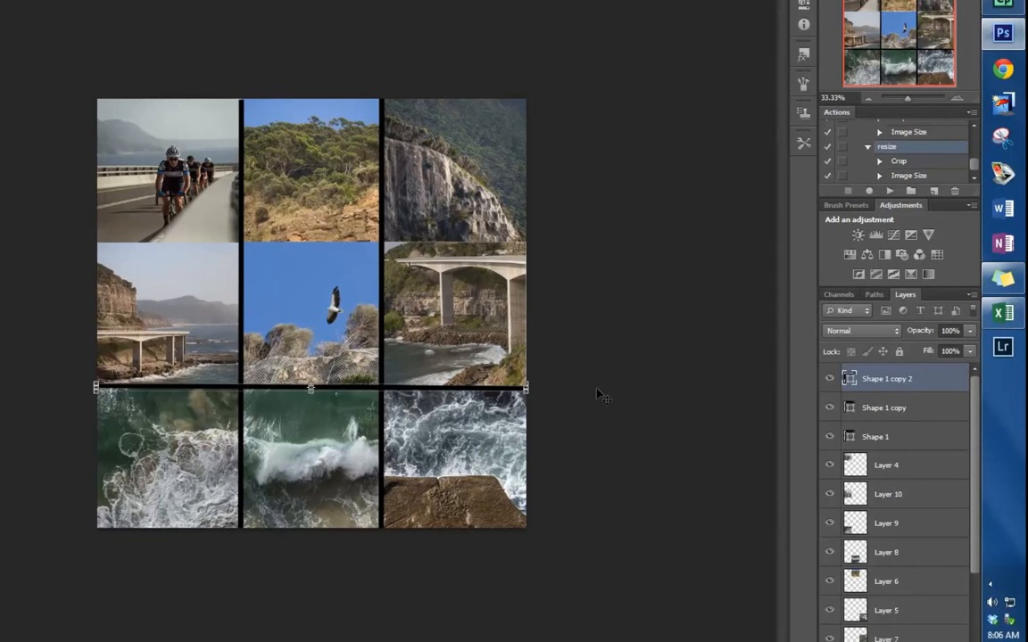
- Duplicate the horizontal line layer and move the copy onto the boundary between the top and middle photo rows
right_click(894, 382)
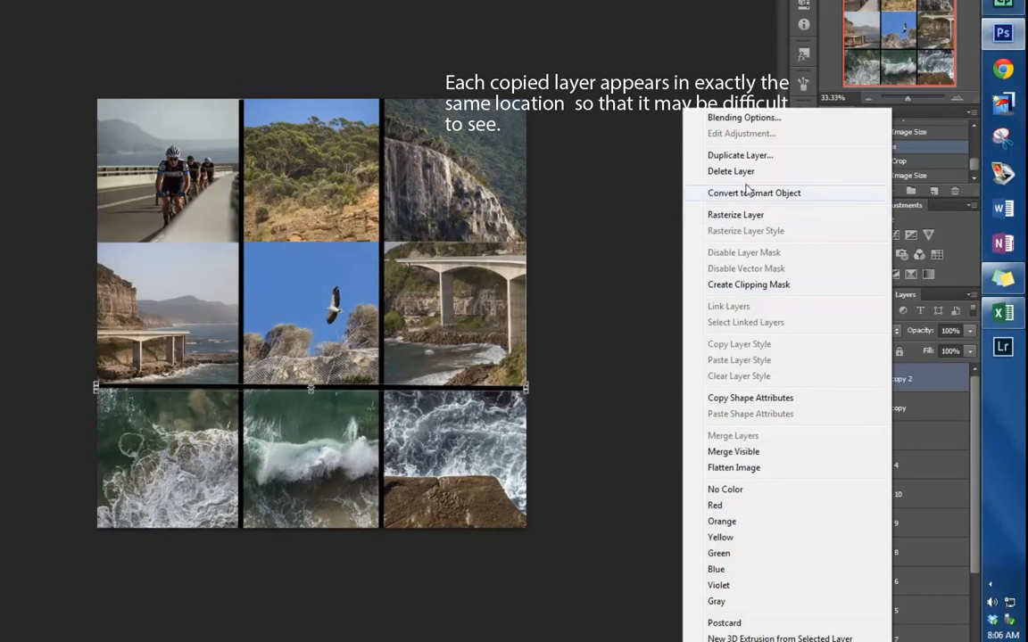
click(733, 160)
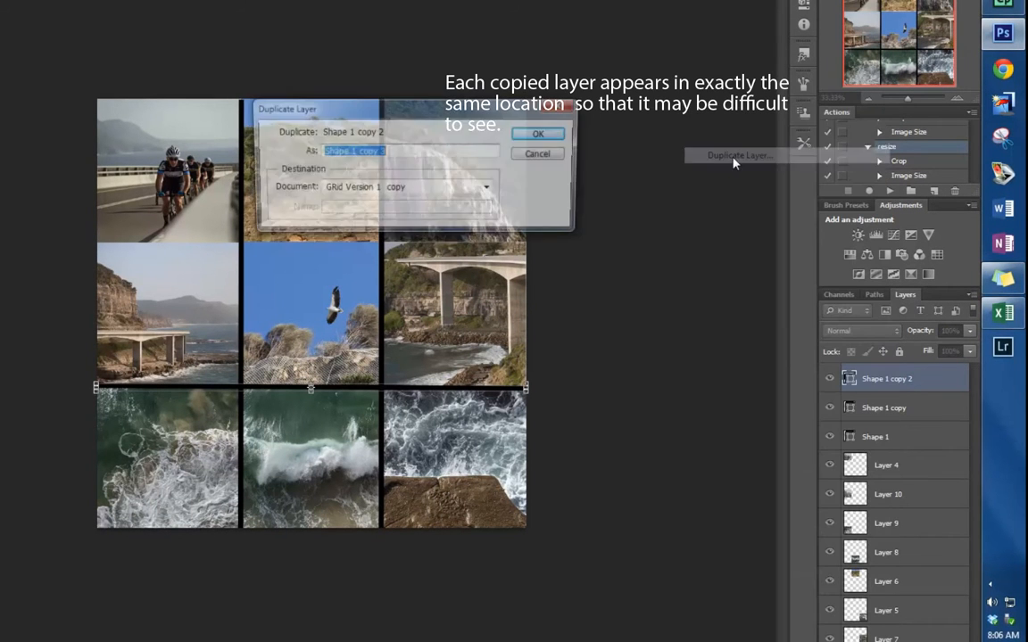
click(538, 134)
drag(375, 393, 368, 253)
drag(368, 252, 369, 251)
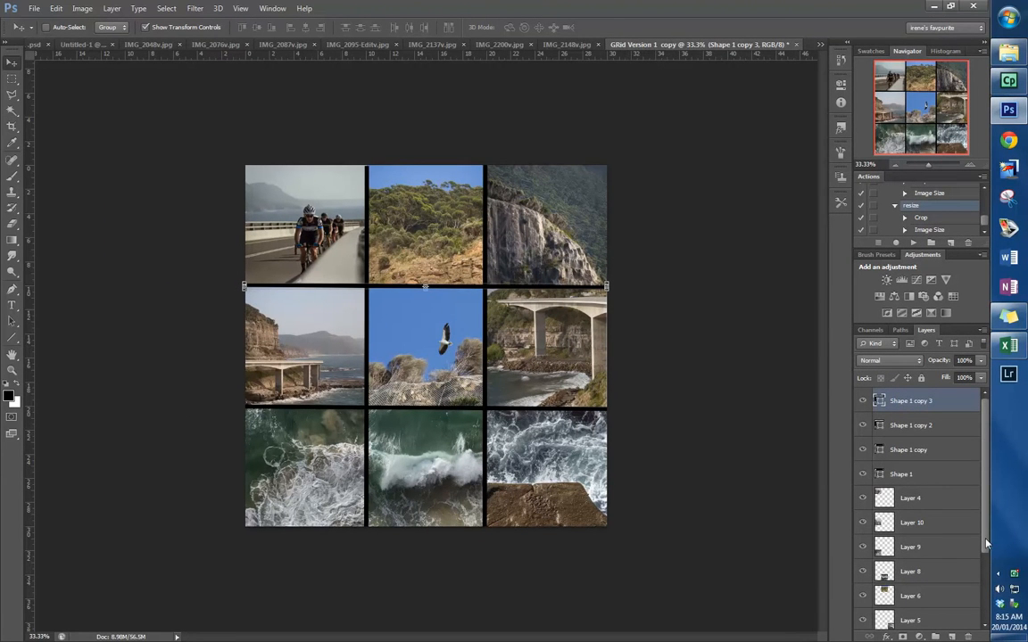
- Add a Hue/Saturation adjustment layer above all layers and lower the saturation so the whole grid looks nearly colourless
scroll(981, 591, down, 4)
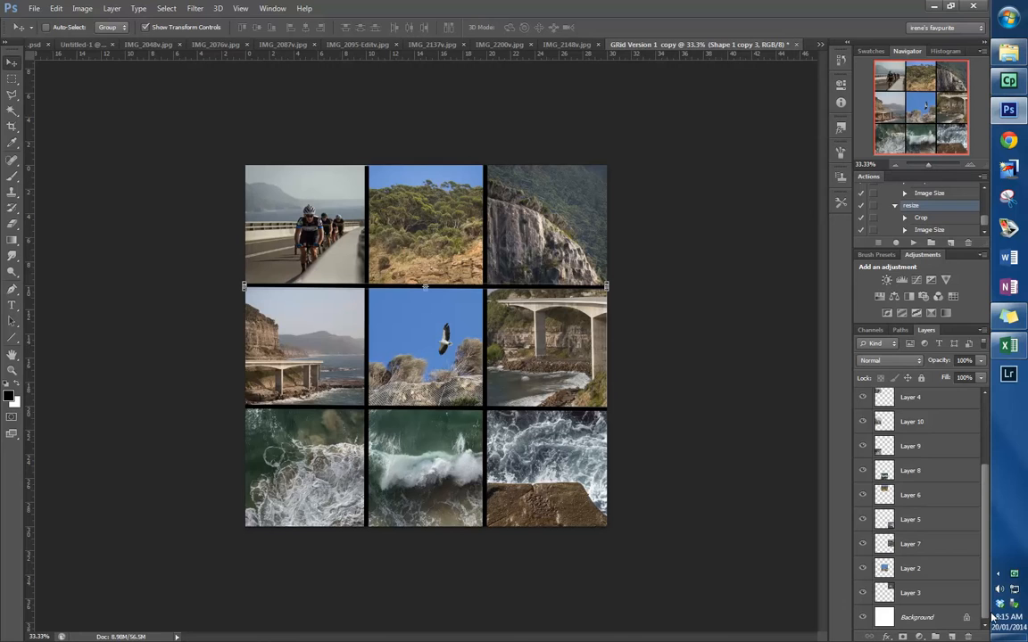
click(879, 296)
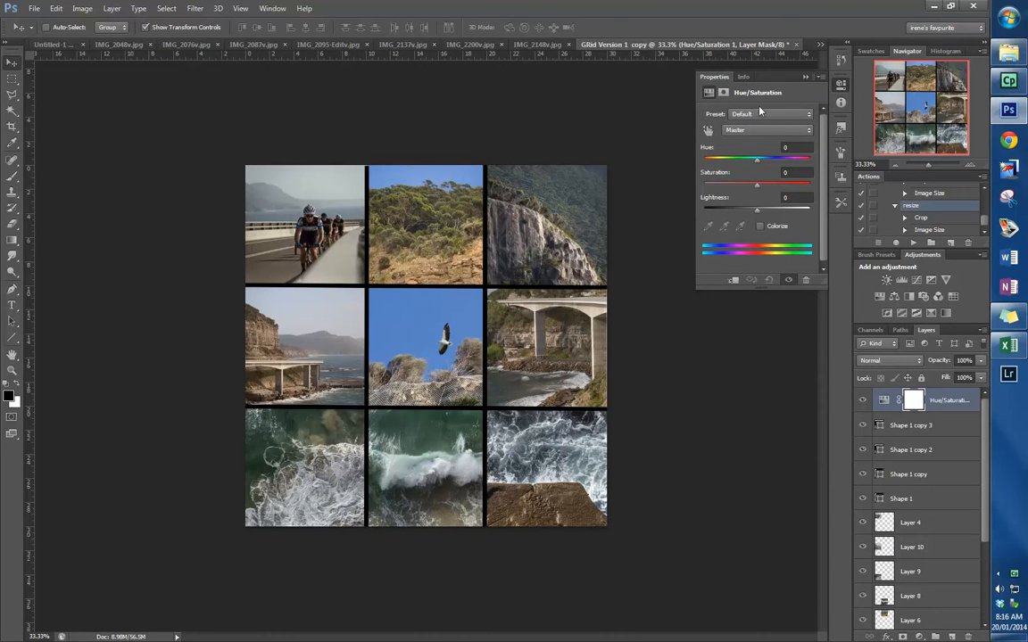
drag(758, 163, 715, 193)
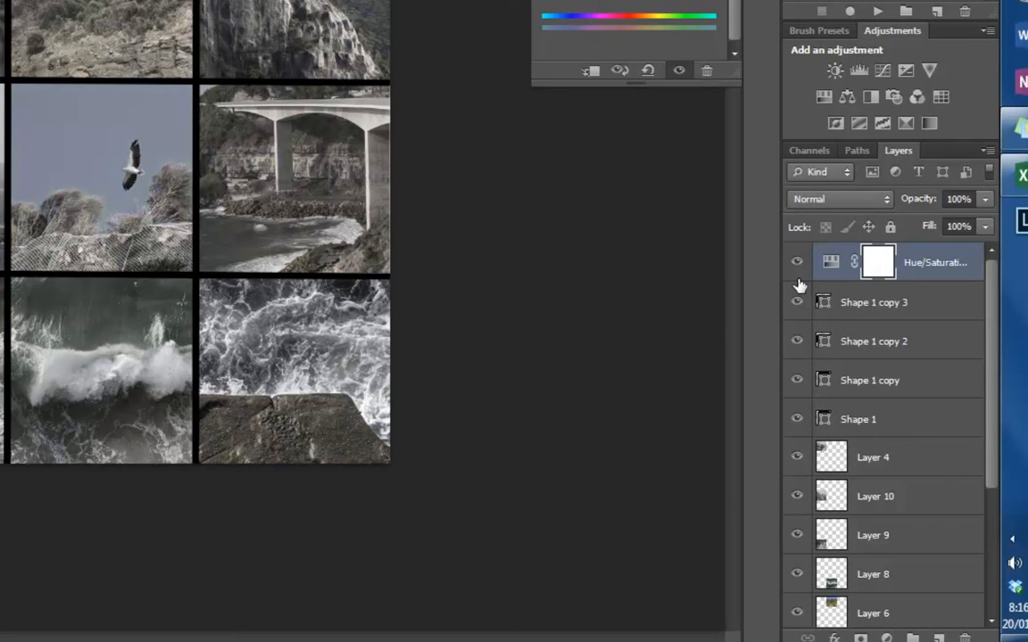
- Hide the Hue/Saturation adjustment layer and add a Color Lookup adjustment layer above it
click(796, 264)
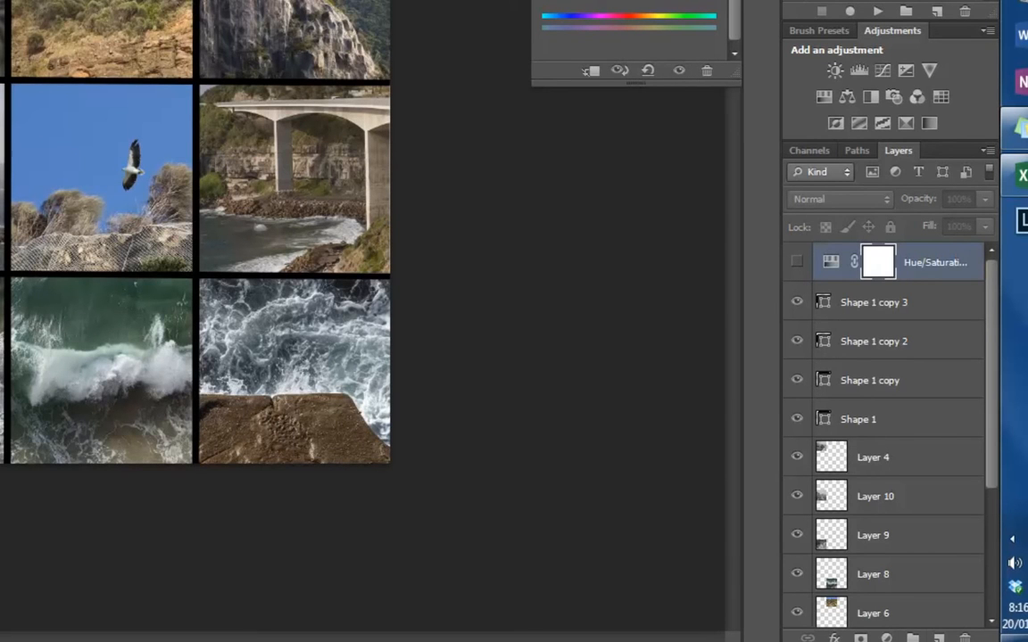
click(888, 638)
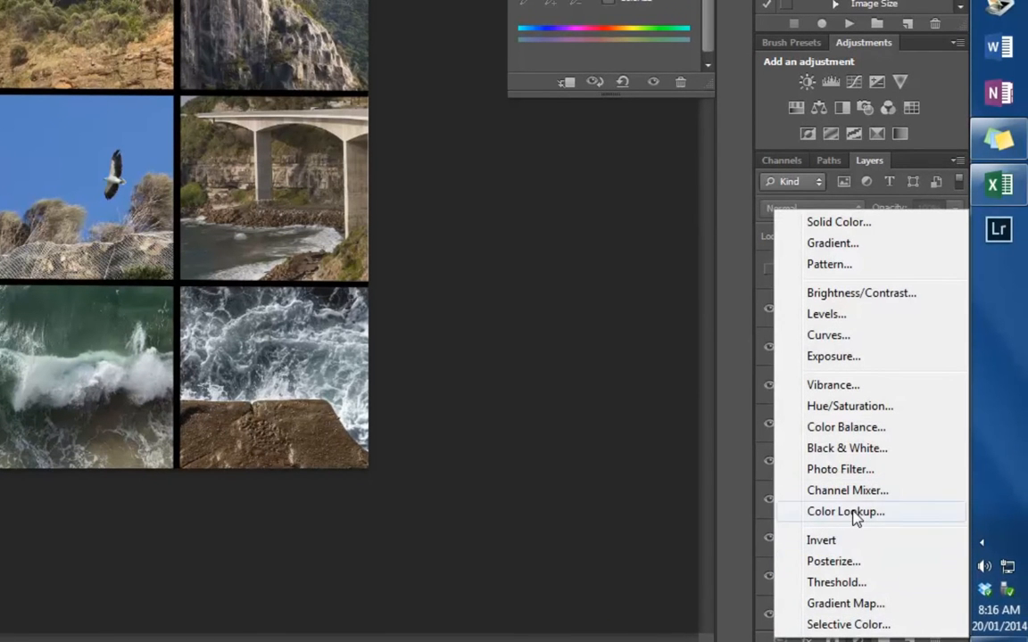
click(854, 514)
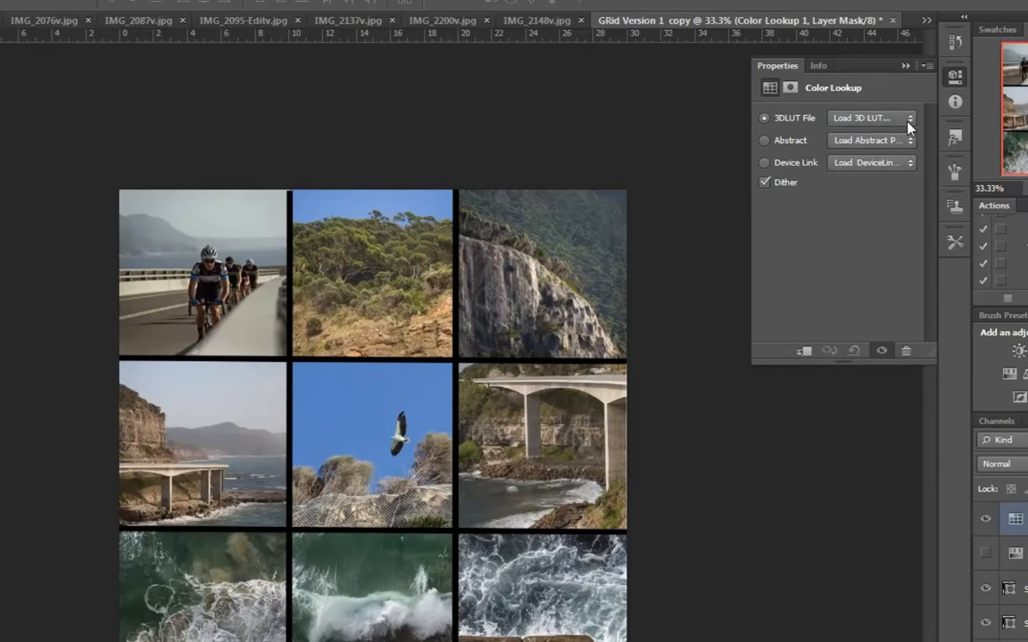
- Try the 3DLUT looks FallColors.look, Crisp_Winter.look and FoggyNight.3DL on the Color Lookup adjustment
click(905, 118)
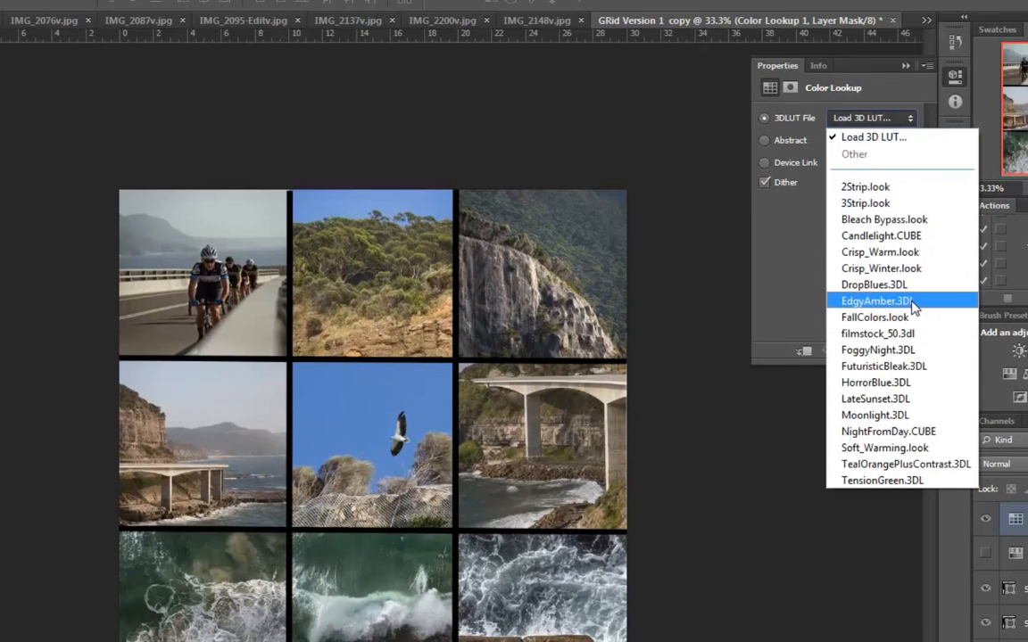
click(878, 318)
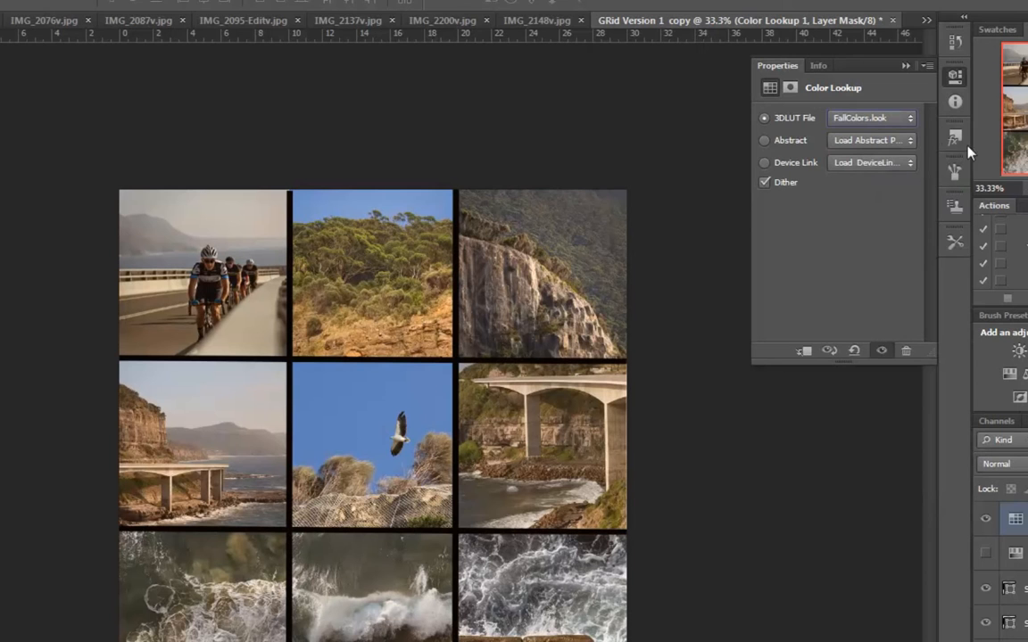
click(909, 118)
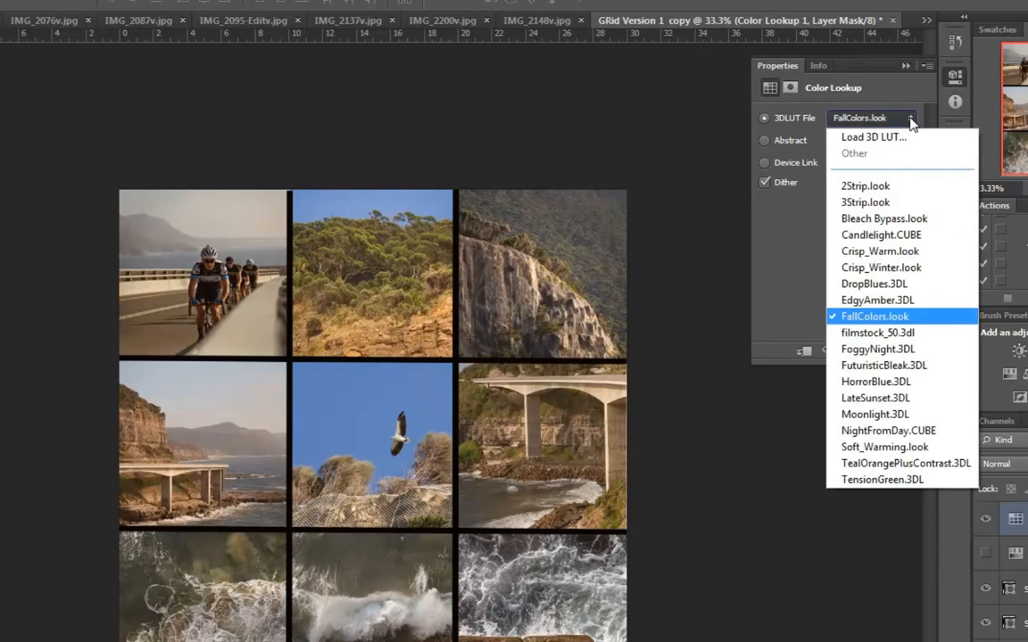
click(896, 269)
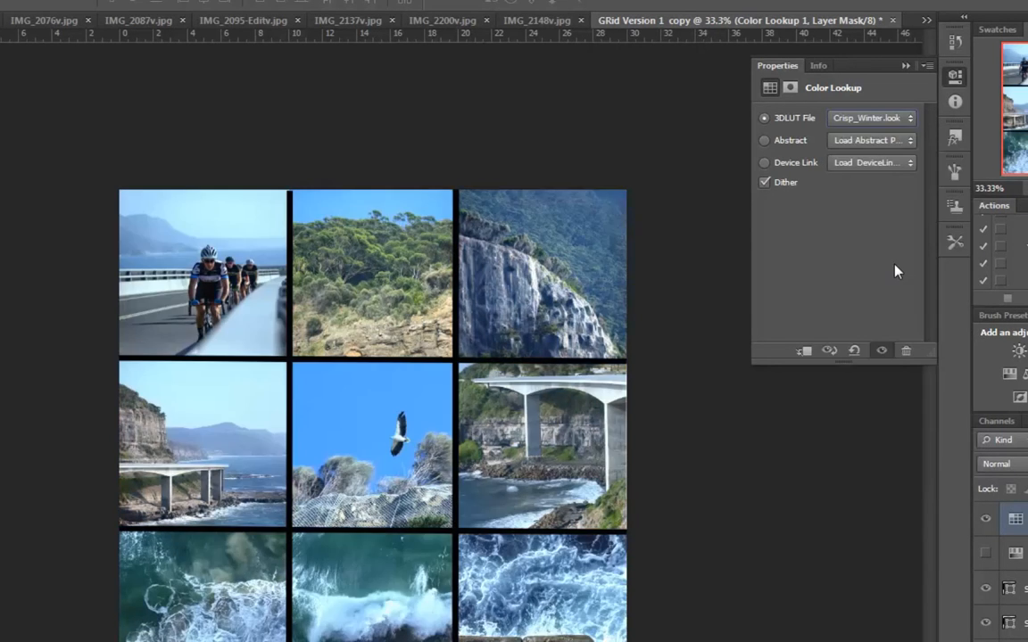
click(909, 120)
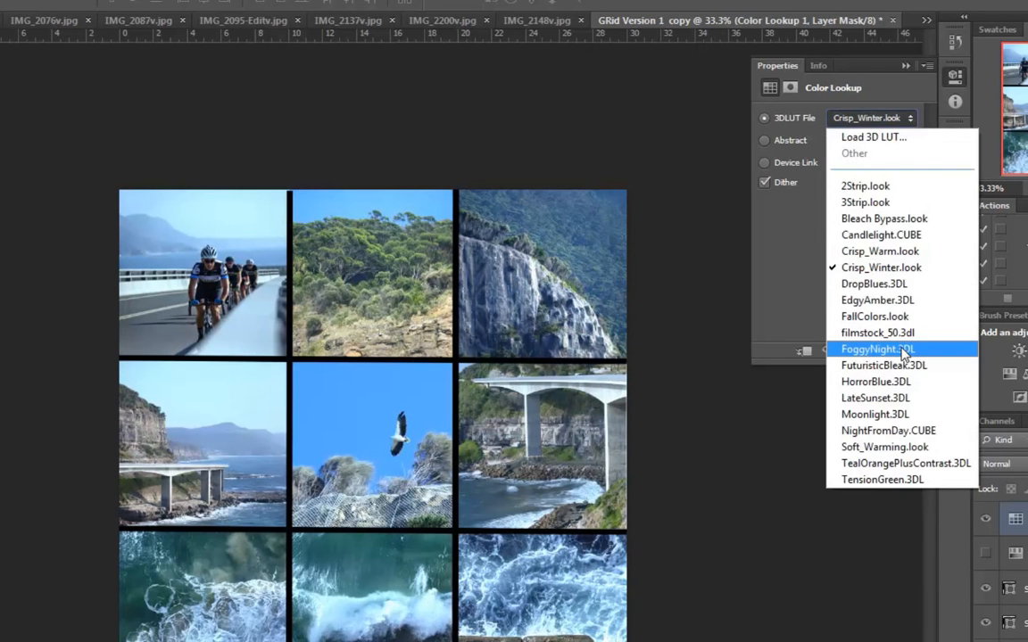
click(899, 408)
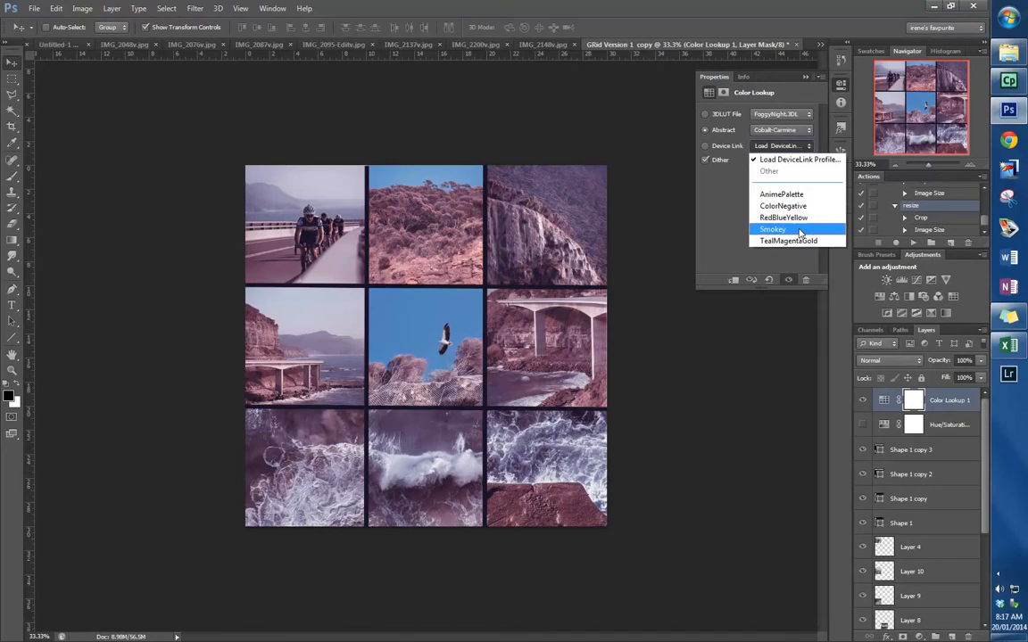
- Try the Device Link profiles AnimePalette and TealMagentaGold and the Abstract profile Gold-Crimson on the Color Lookup adjustment
click(795, 196)
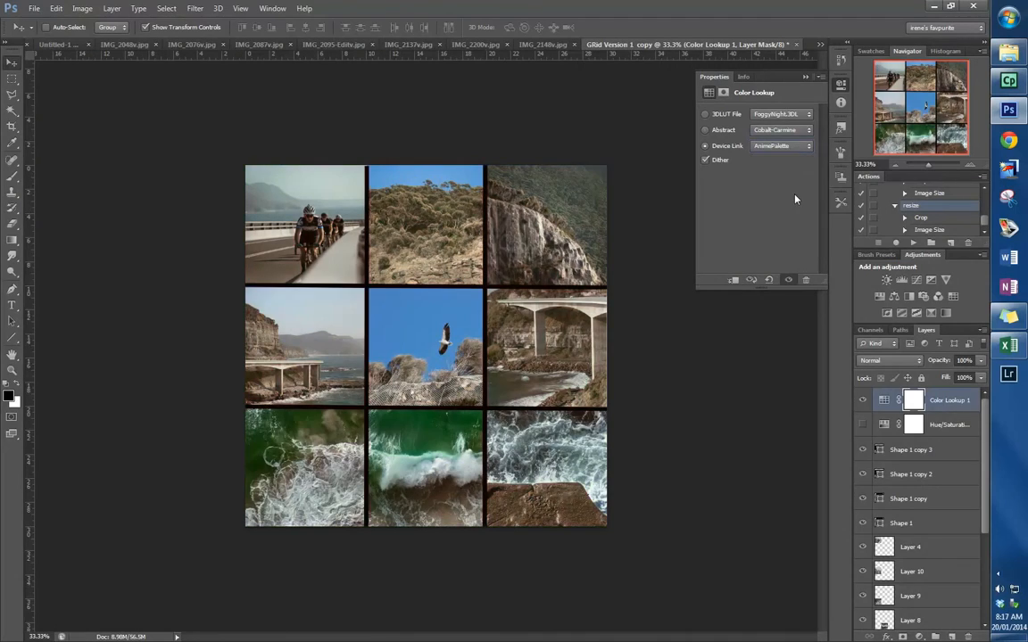
click(806, 146)
click(769, 239)
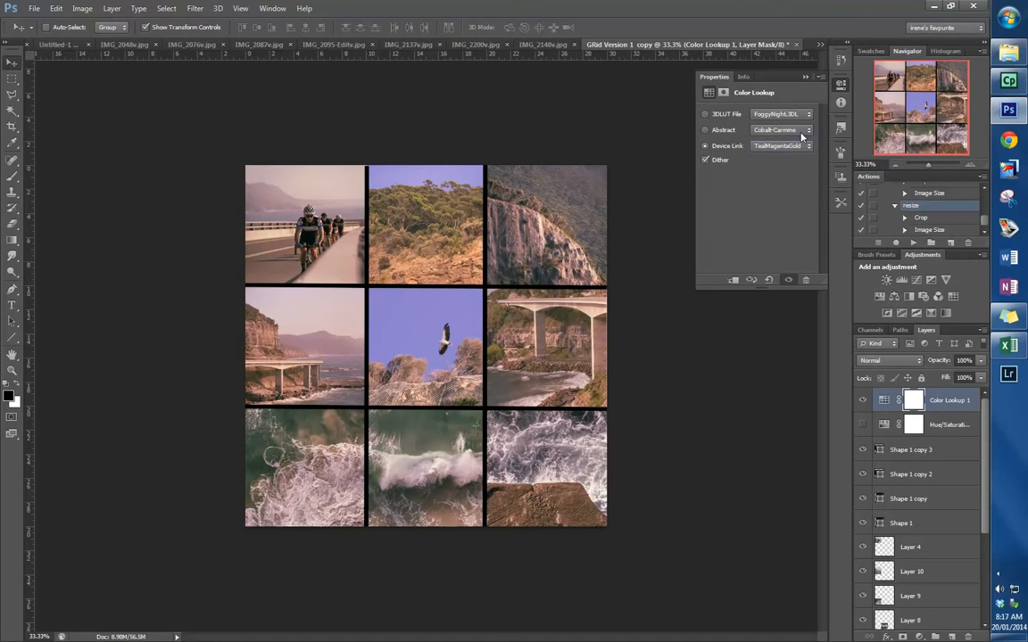
click(794, 196)
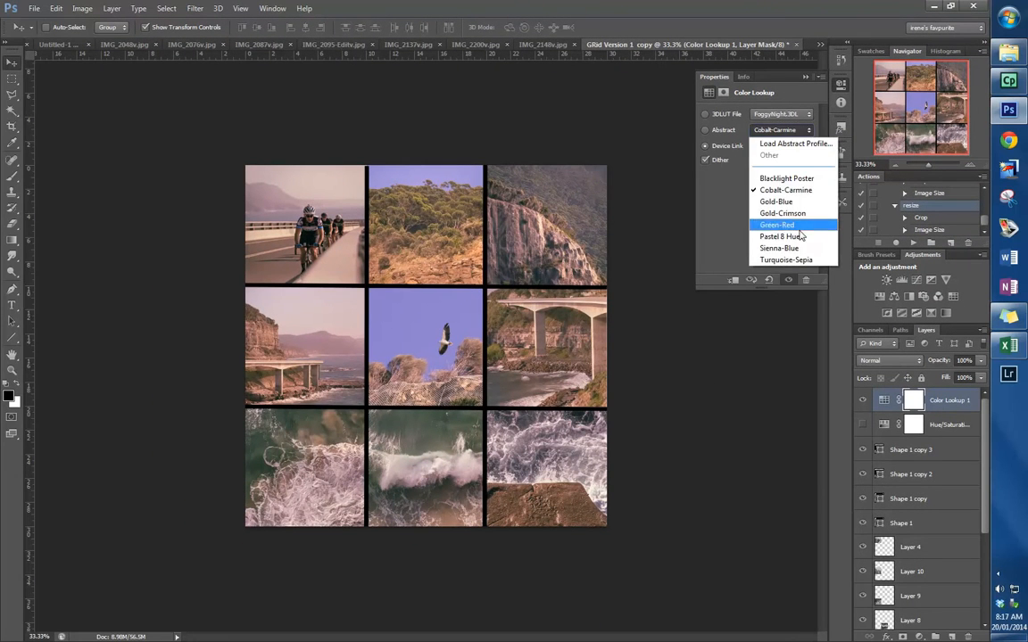
click(782, 213)
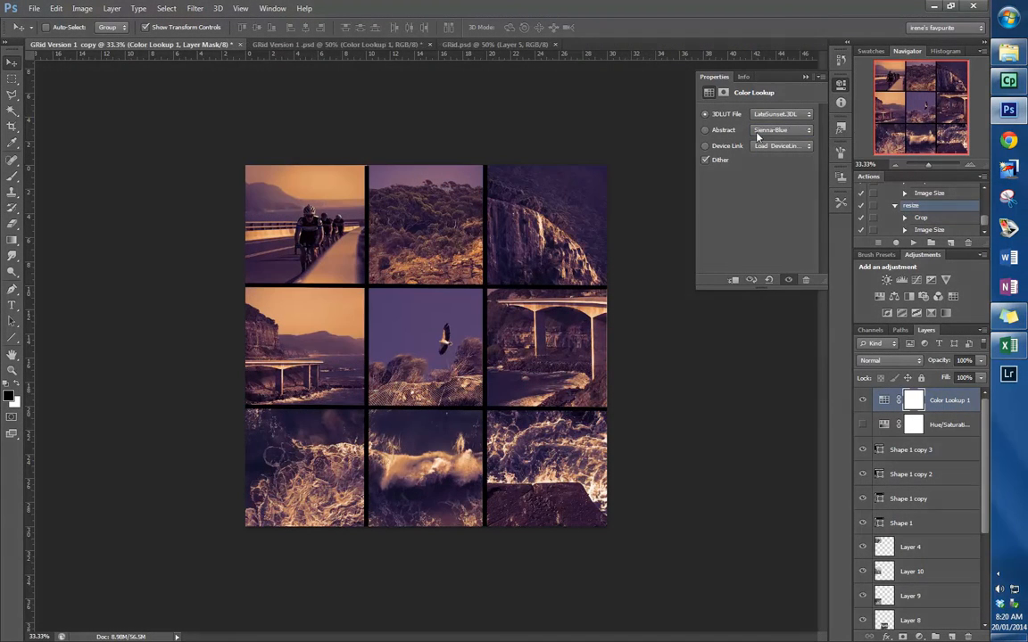
click(809, 117)
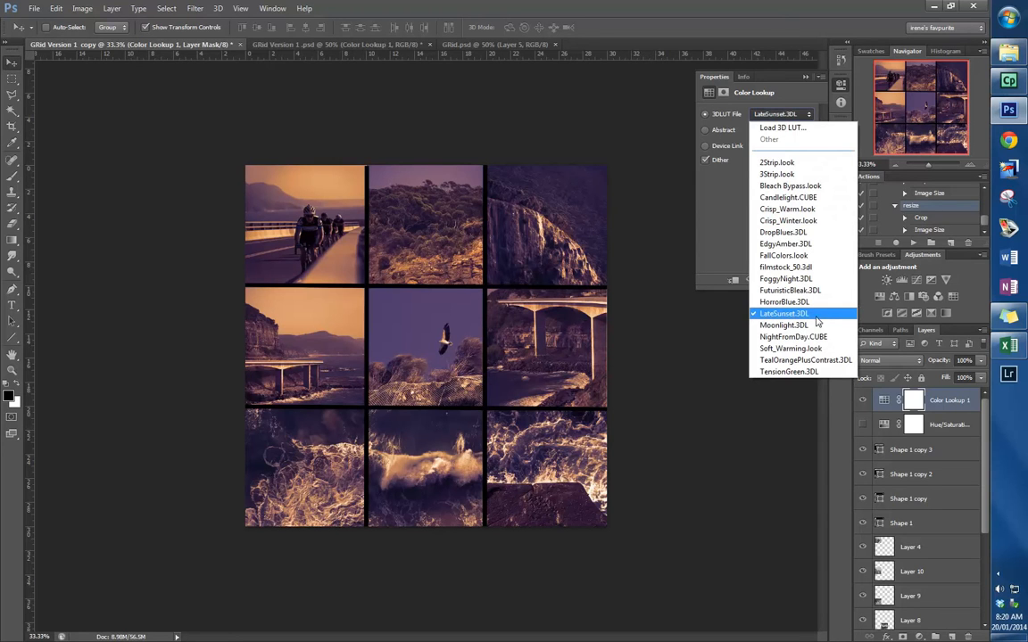
click(668, 349)
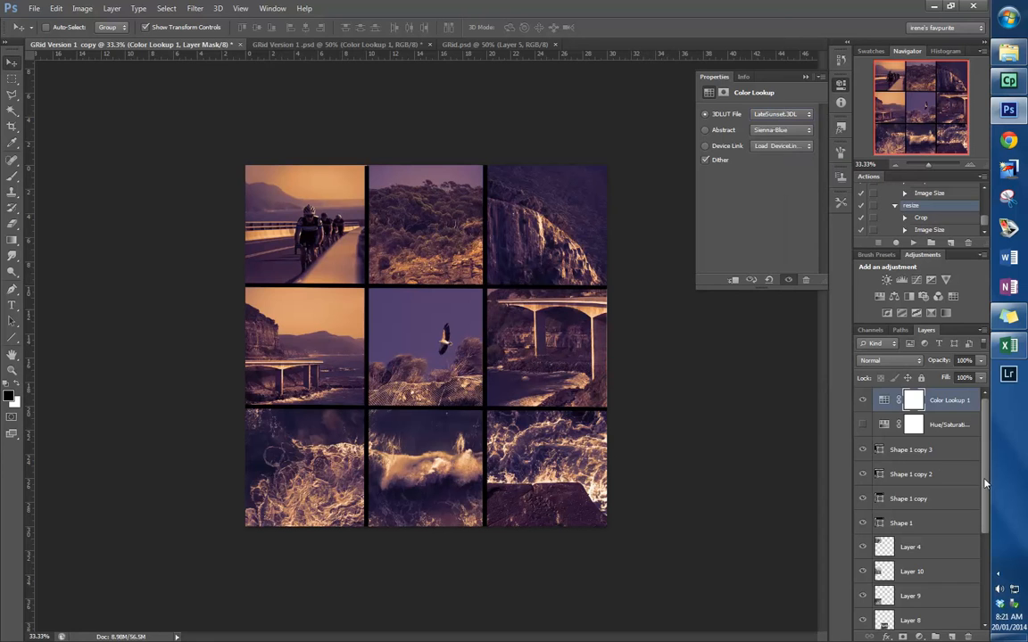
- Flatten the grid image so that all its layers merge into a single background layer
scroll(889, 437, down, 3)
scroll(882, 431, up, 3)
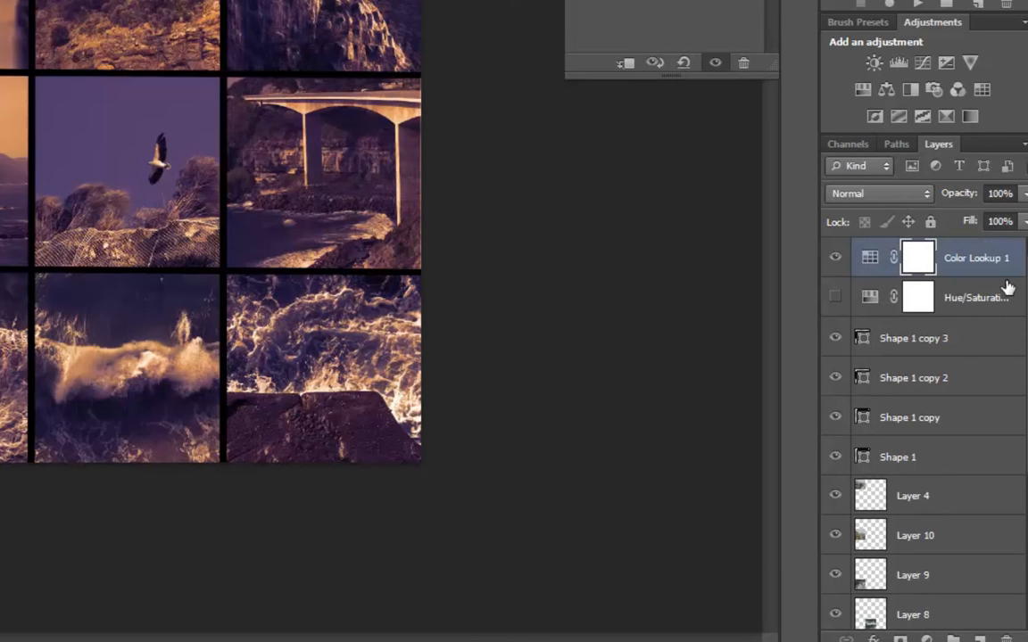
click(1024, 146)
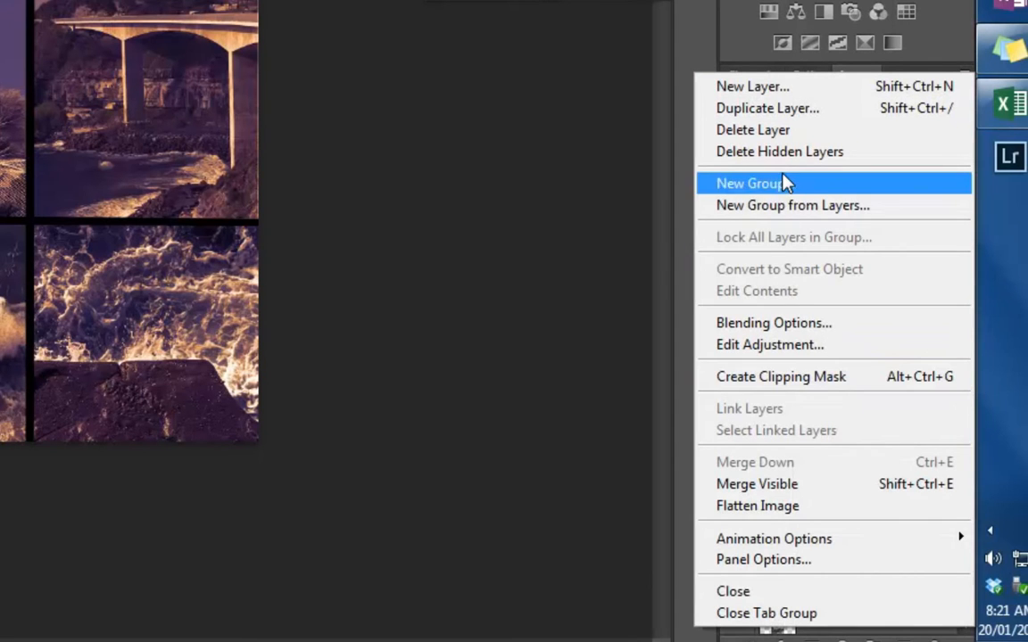
click(820, 515)
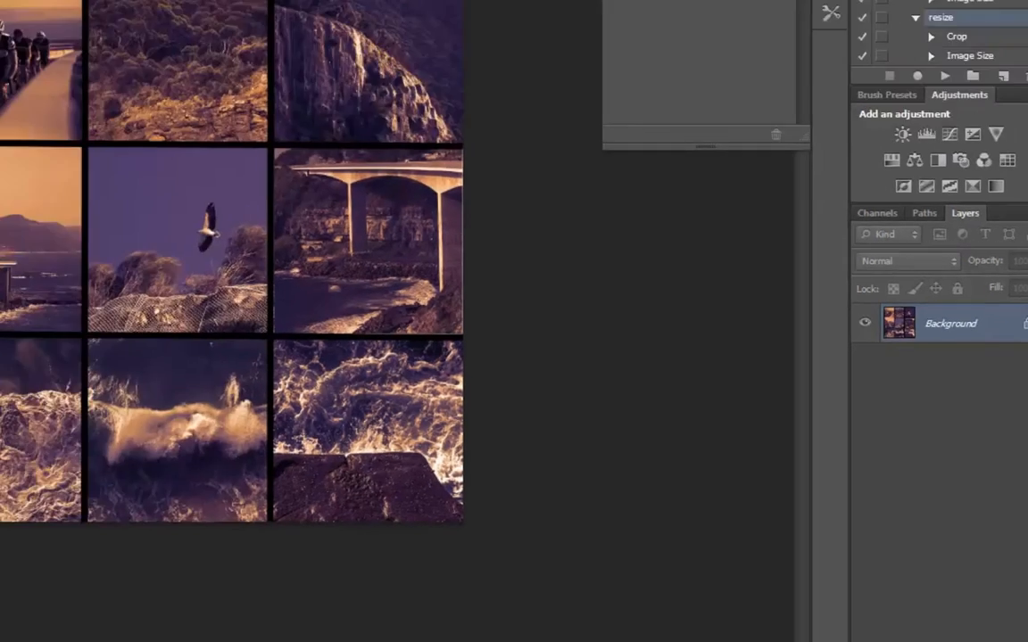
- Save the flattened grid in the square folder as a JPEG named with a first name plus "final grid", at Maximum quality 12, Baseline ("Standard")
click(73, 178)
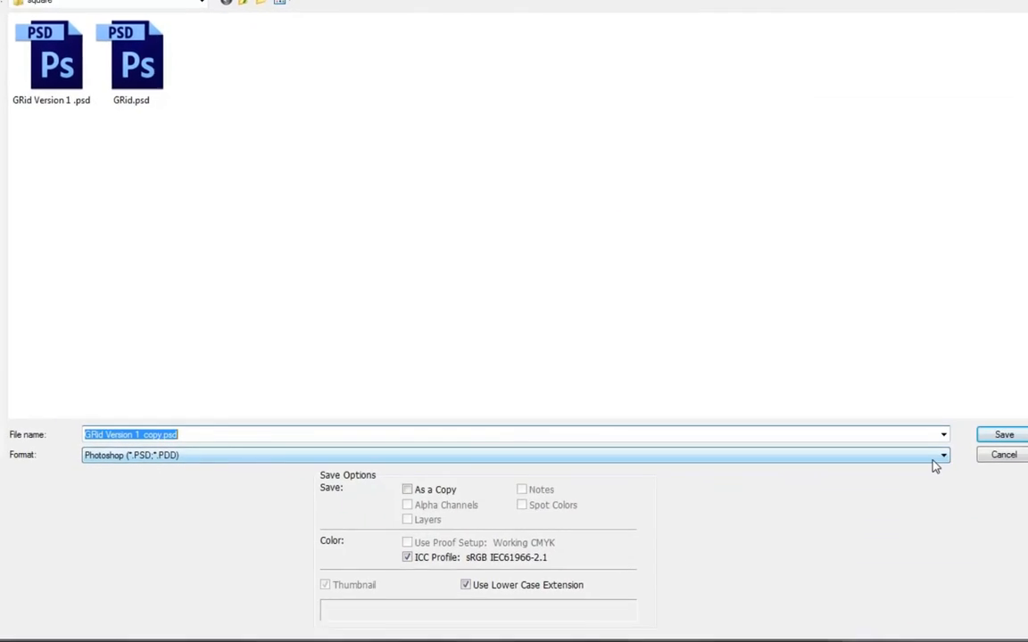
click(933, 448)
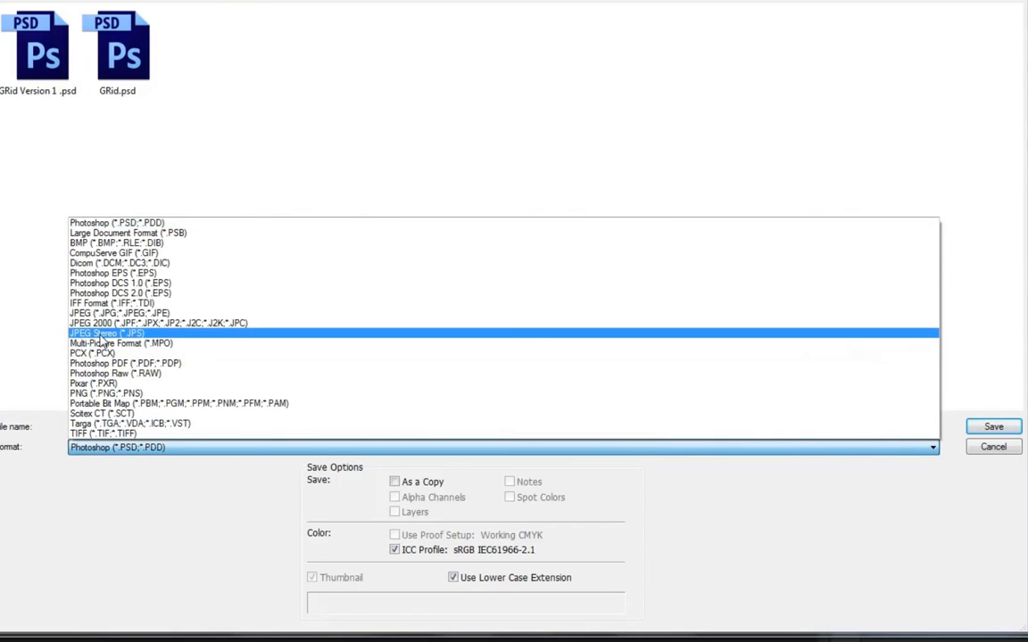
click(86, 314)
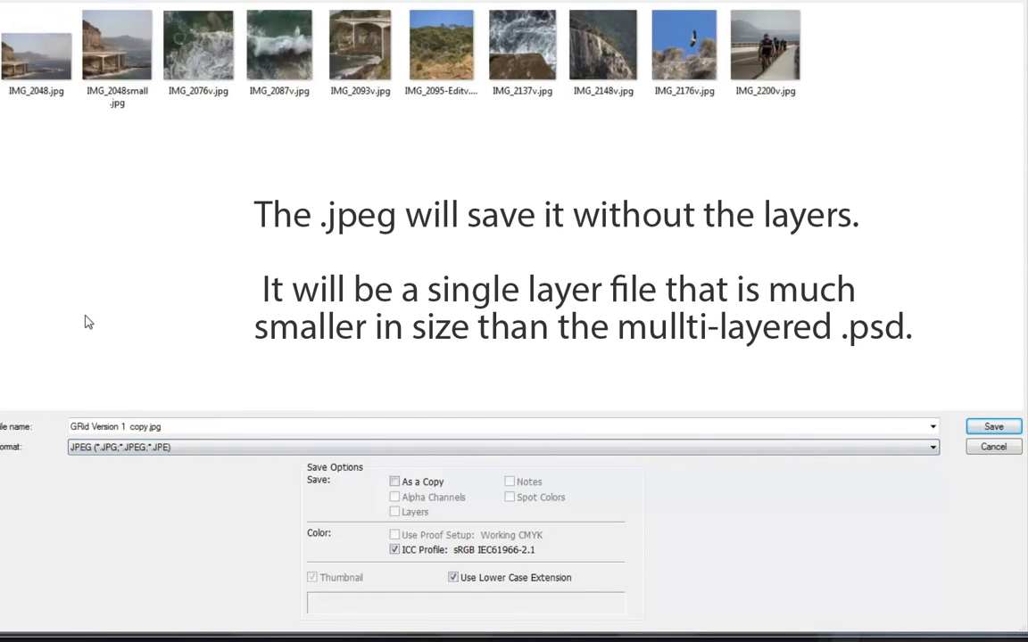
drag(181, 427, 72, 426)
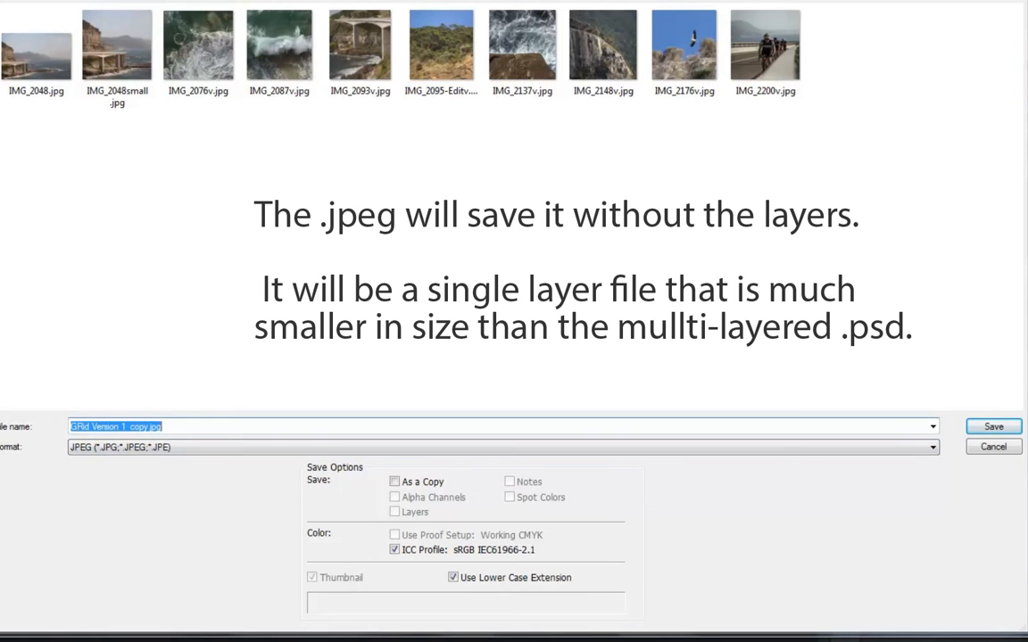
text(Trudy final grid)
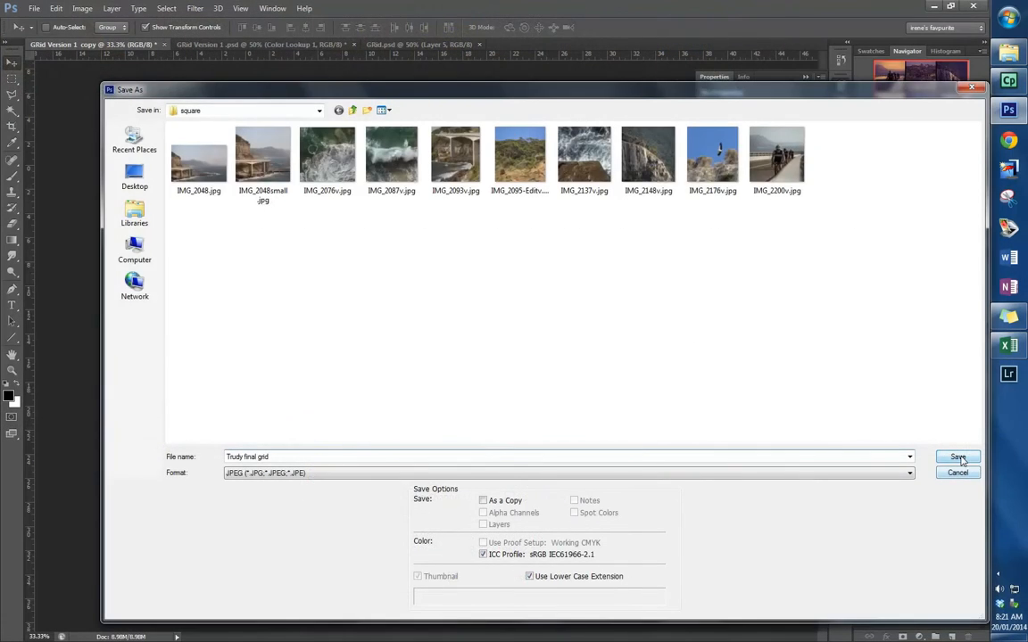
click(957, 457)
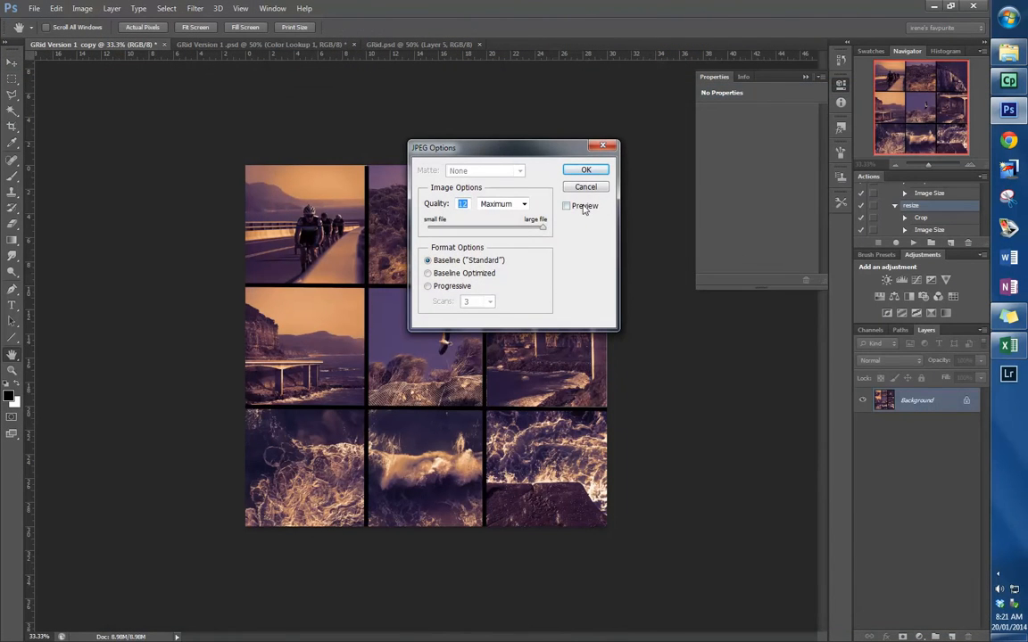
click(592, 169)
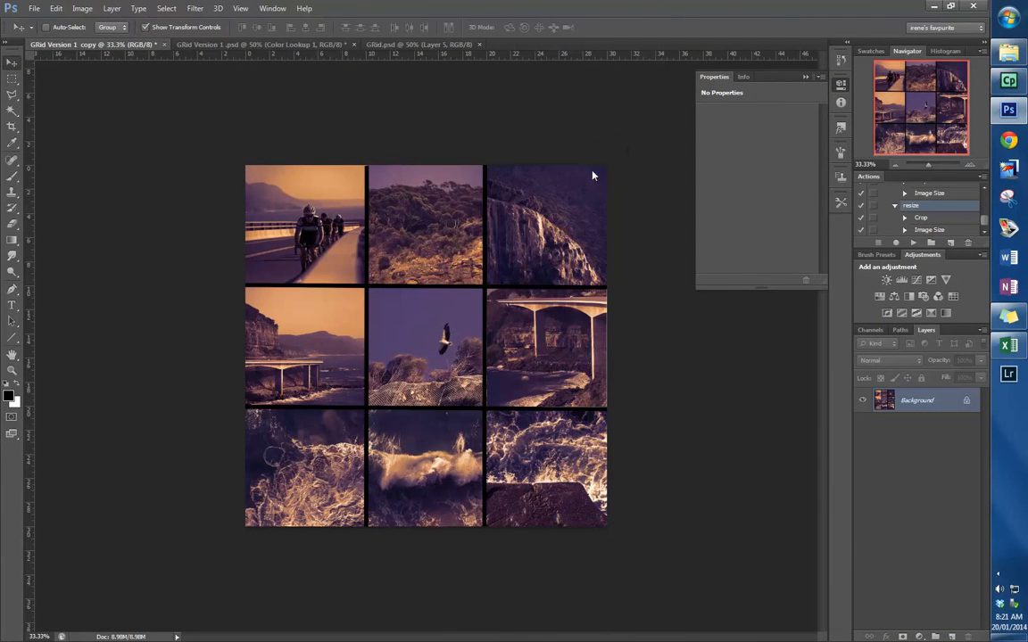